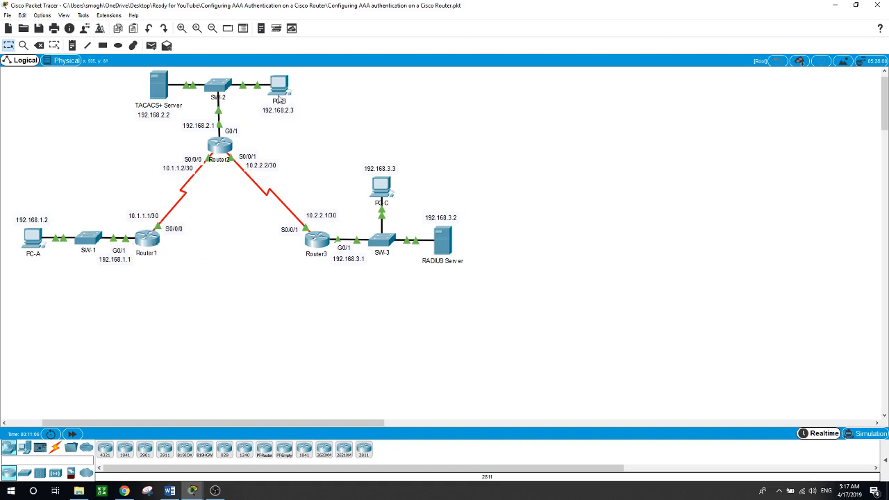
Check PC-B's command prompt and IP configuration, then return to the topology.
click(278, 85)
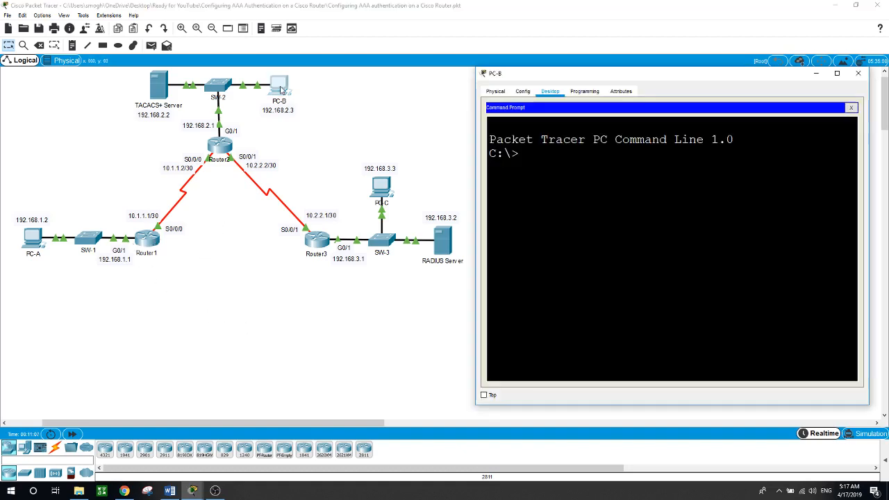
click(850, 109)
click(524, 125)
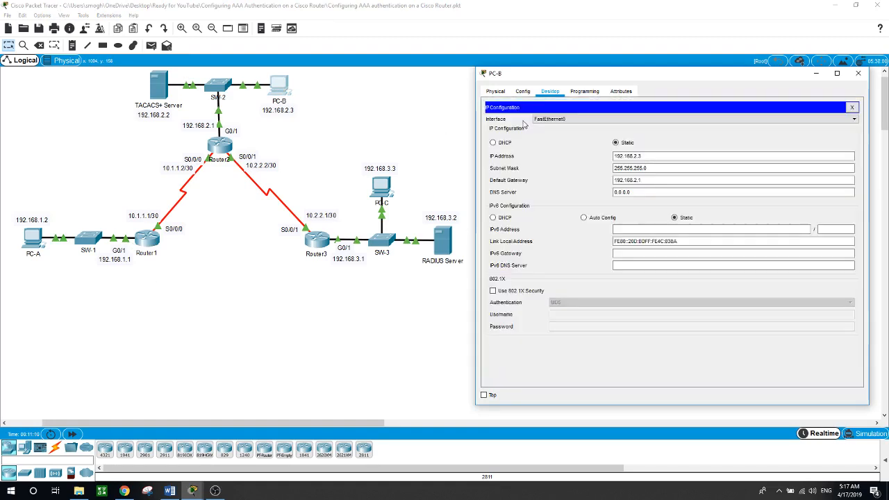
click(378, 314)
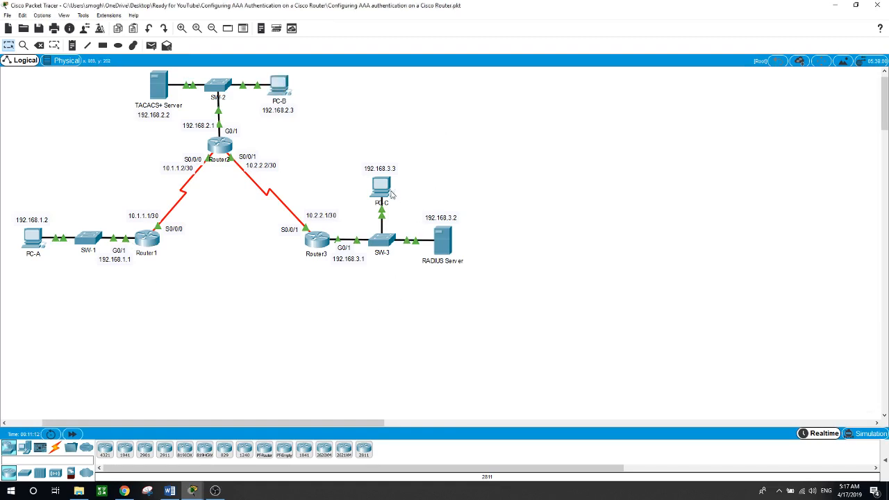
Review the RADIUS server's AAA service settings and its user list.
click(448, 249)
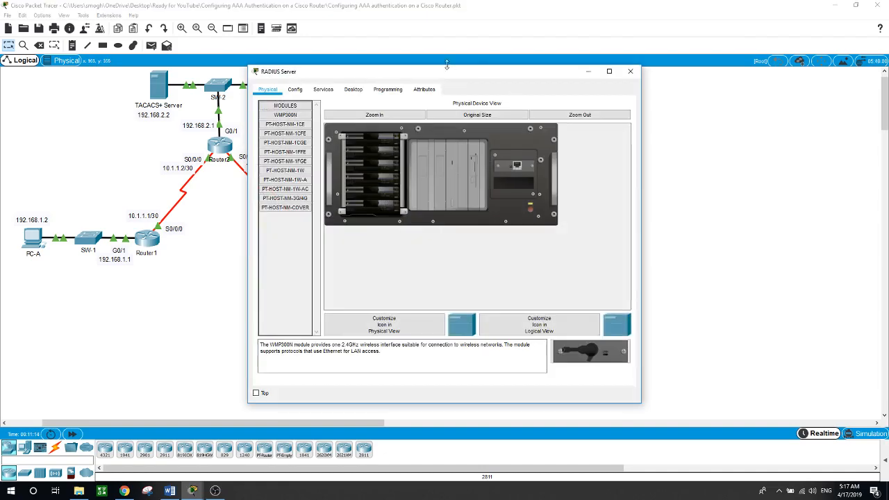
drag(448, 76, 666, 85)
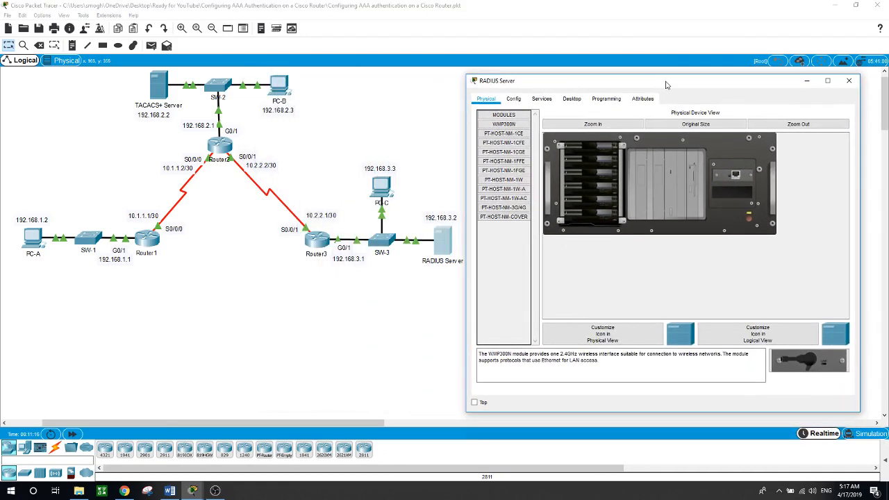
click(542, 99)
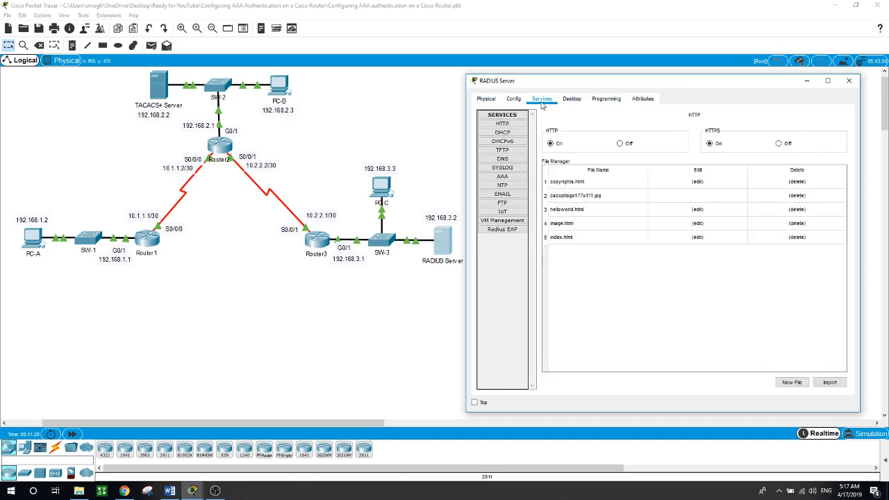
click(502, 177)
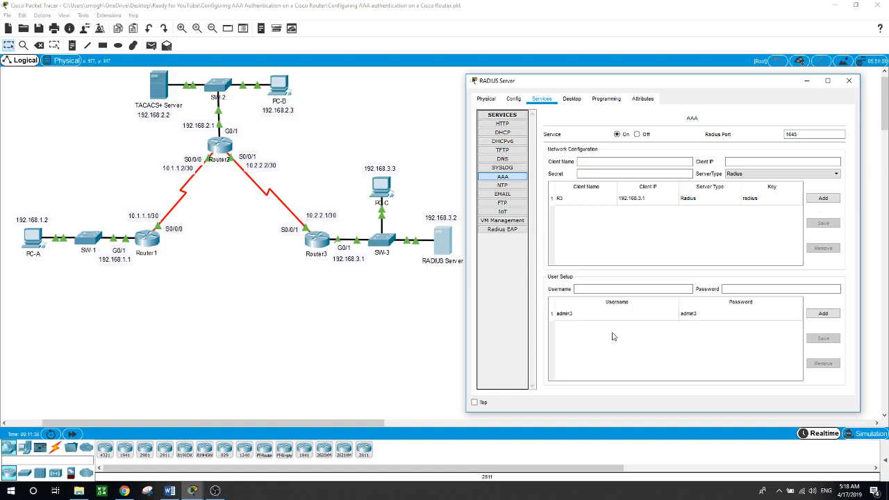
click(360, 325)
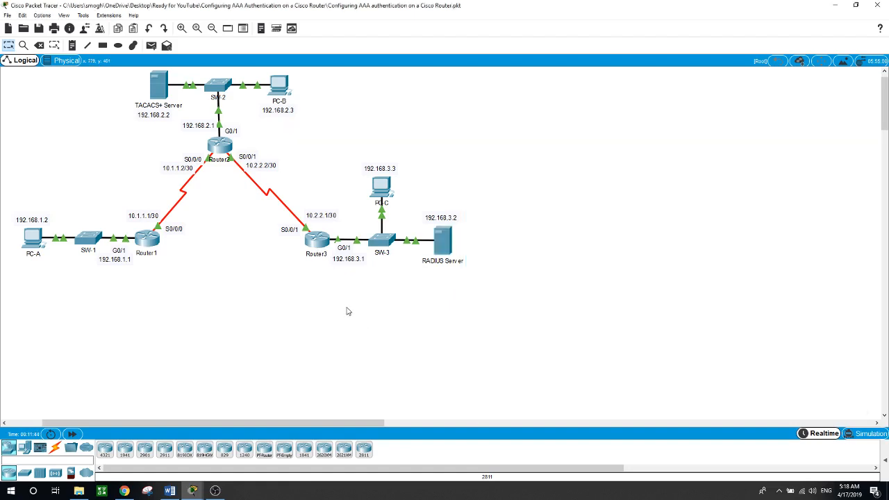
Remove admin3 from the RADIUS AAA user list and add user3 with its password.
click(447, 247)
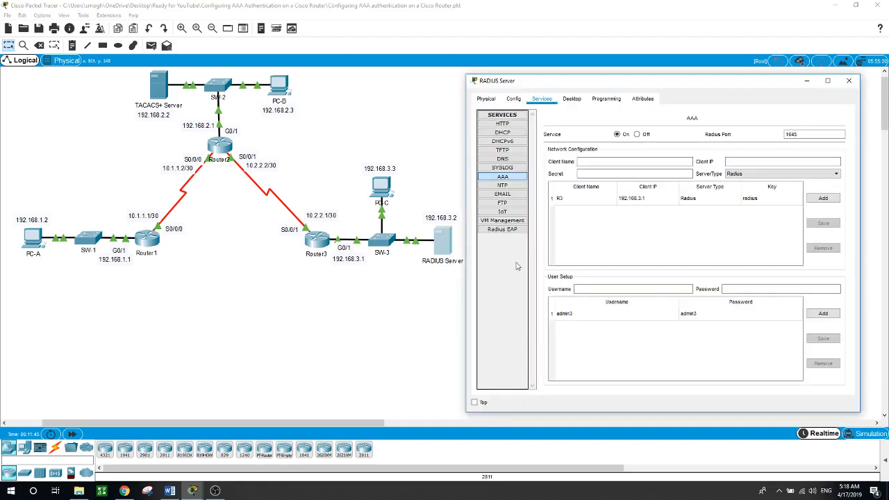
click(725, 317)
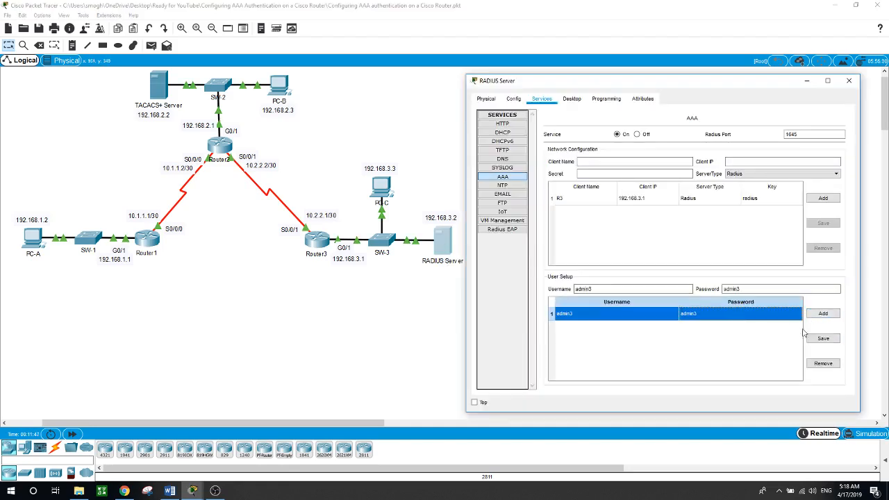
click(823, 364)
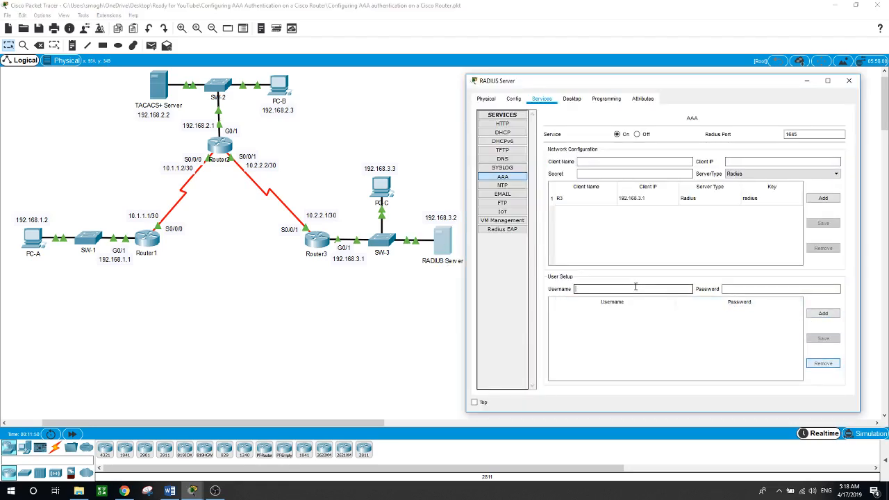
text(user3)
click(754, 290)
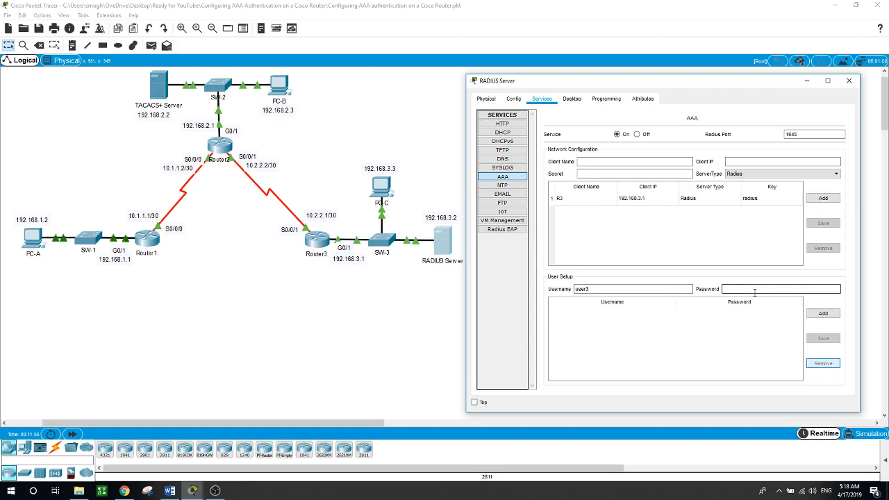
text(user3)
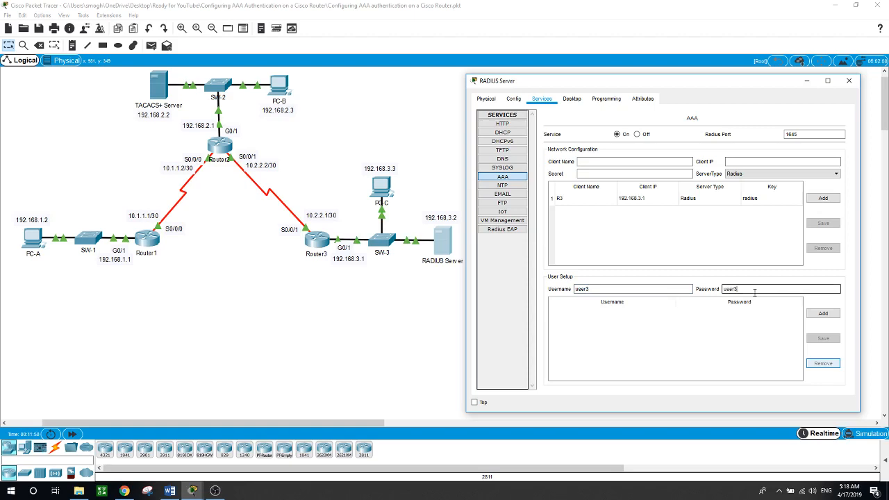
click(821, 314)
click(324, 333)
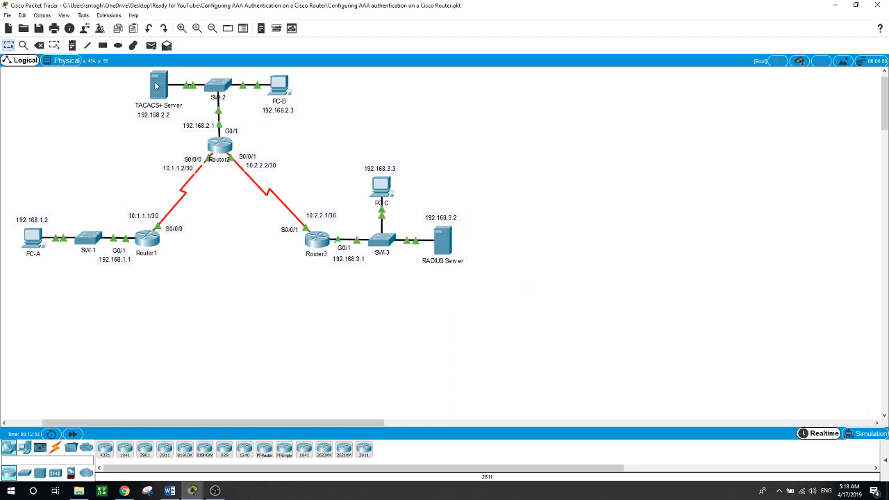
Check the TACACS+ server's desktop IP configuration.
click(158, 86)
drag(381, 80, 605, 80)
click(576, 95)
click(531, 130)
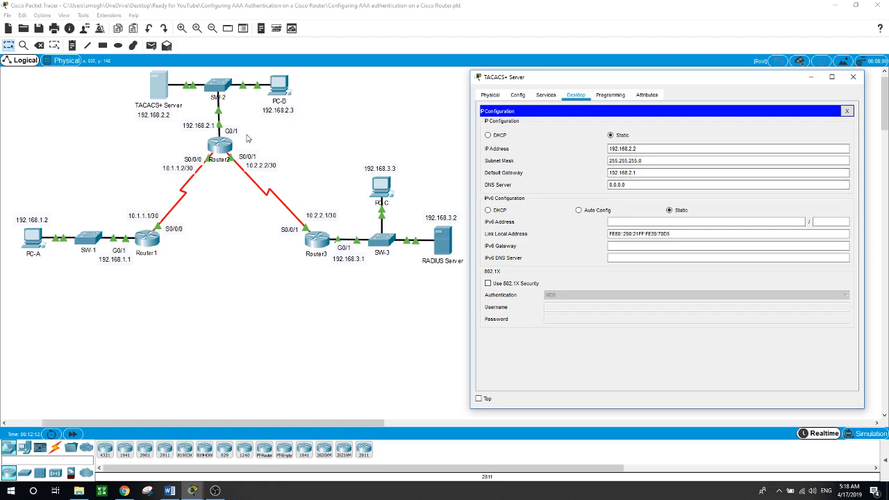
In the TACACS+ AAA service, delete admin2 and add user2 with its password.
click(546, 95)
click(506, 173)
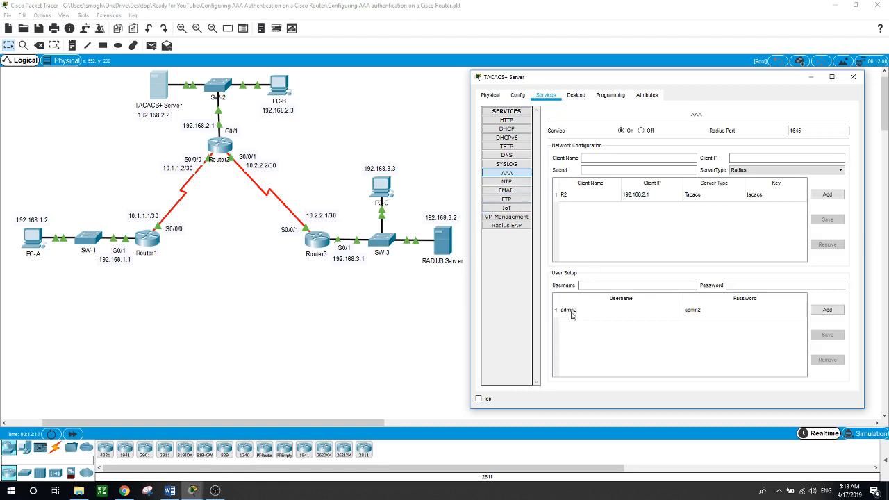
click(574, 314)
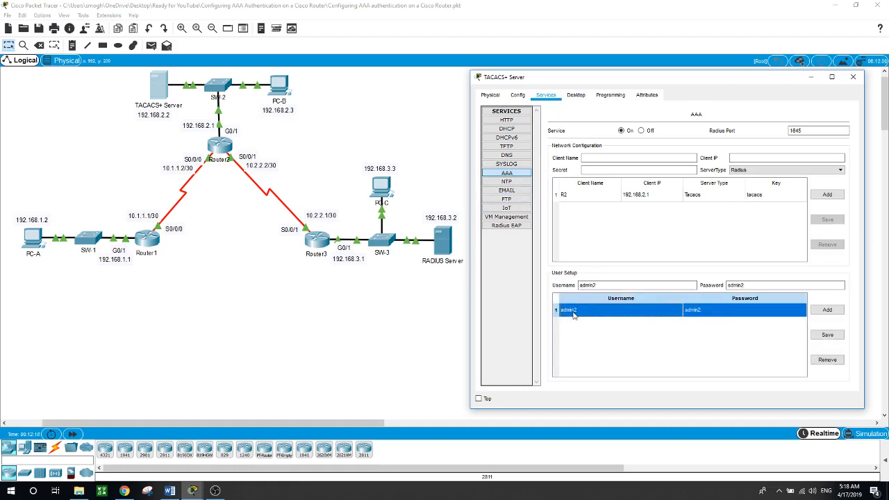
click(827, 360)
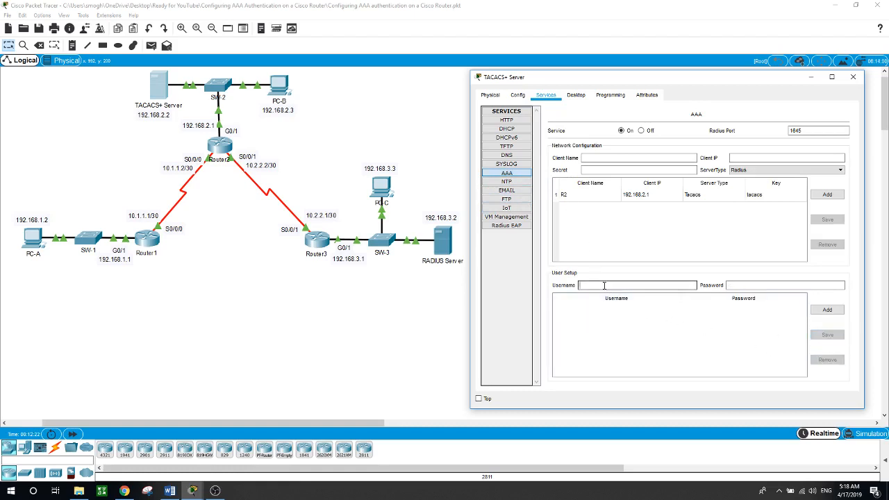
text(user2)
key(Tab)
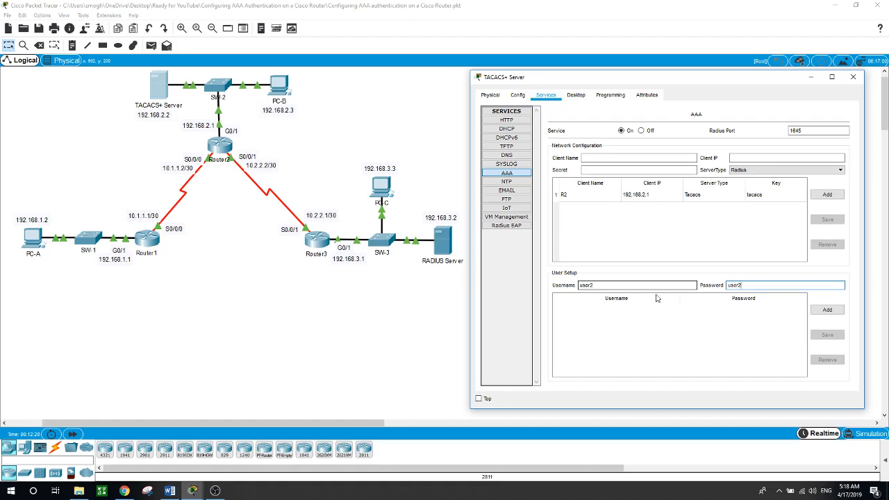
click(826, 308)
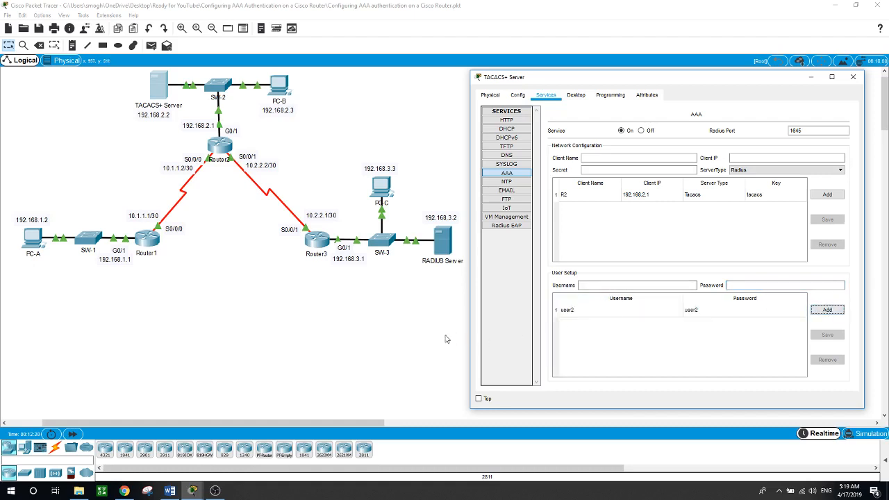
key(alt+F4)
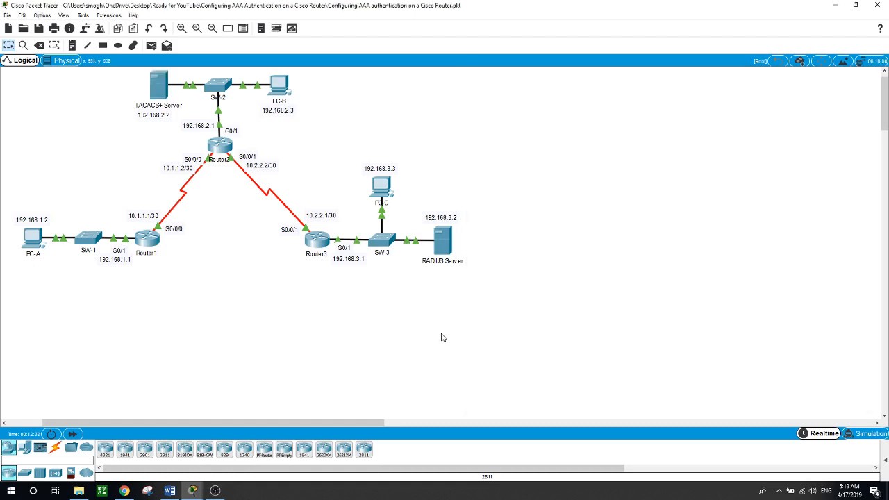
click(155, 242)
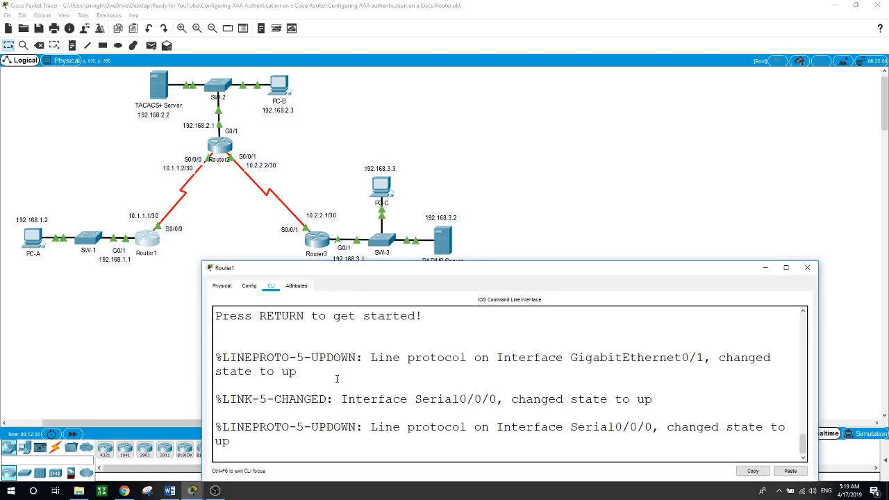
key(Return)
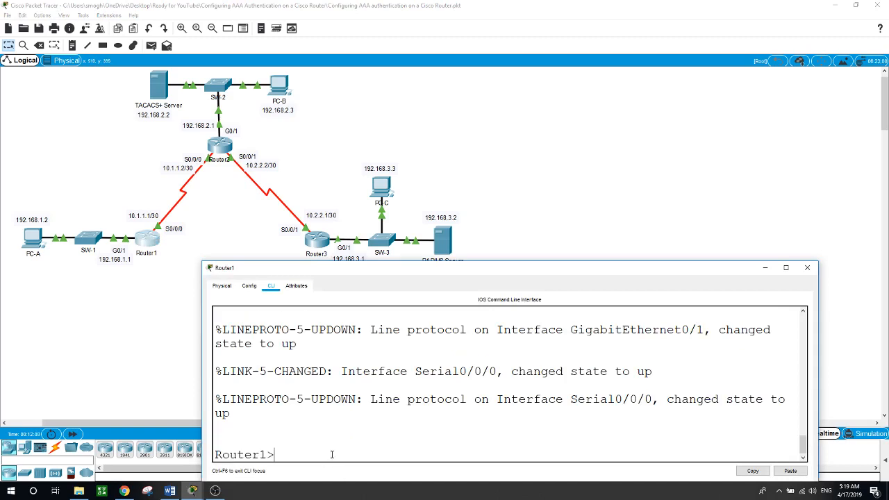
text(en)
key(Return)
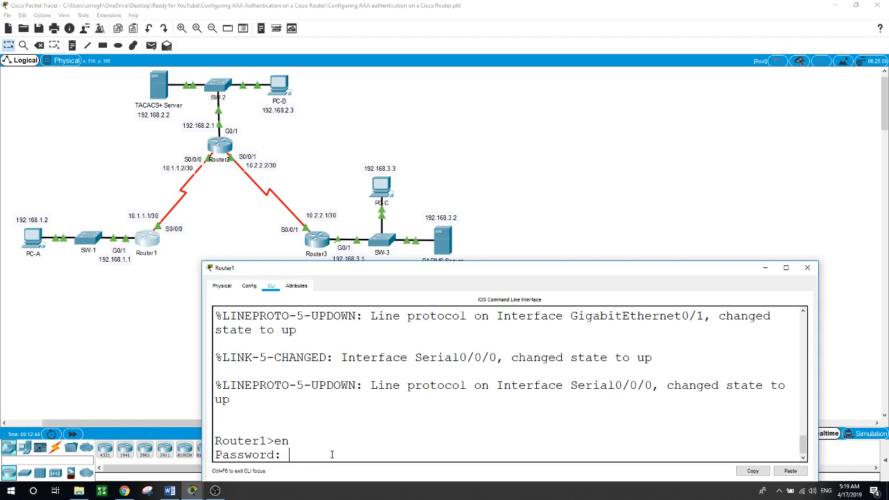
key(Return)
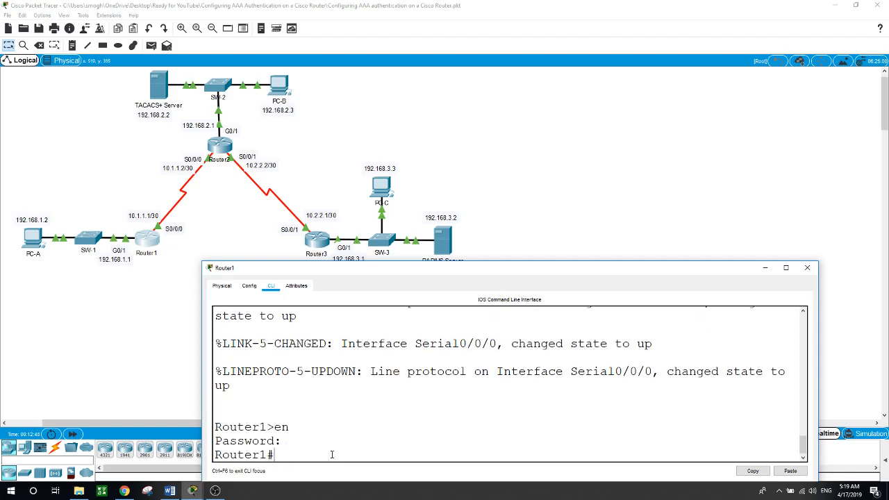
text(show run | inc user)
key(Return)
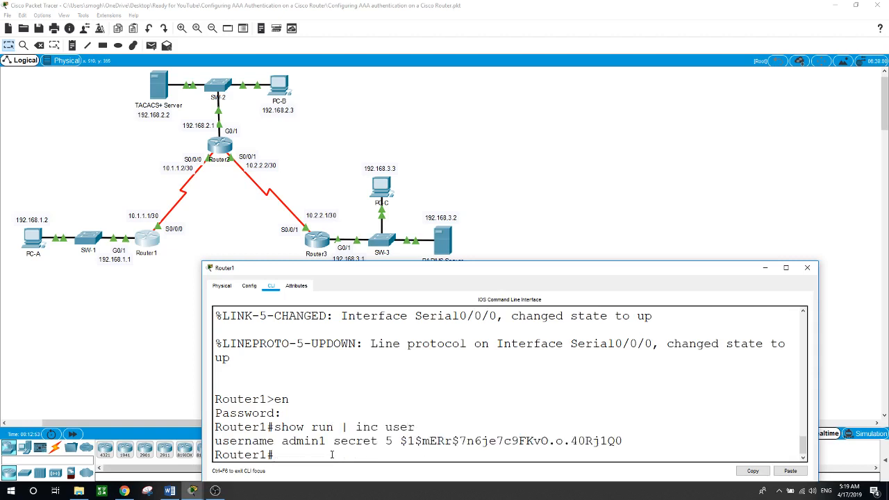
drag(281, 440, 325, 441)
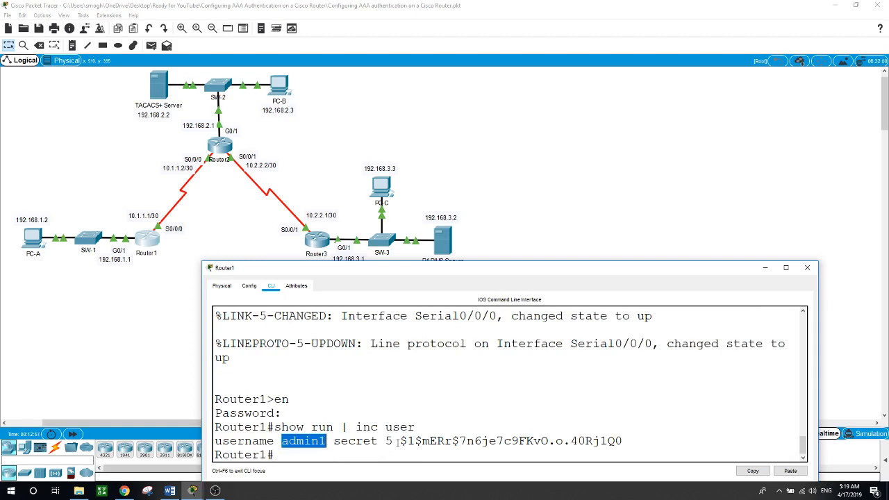
drag(399, 442, 624, 442)
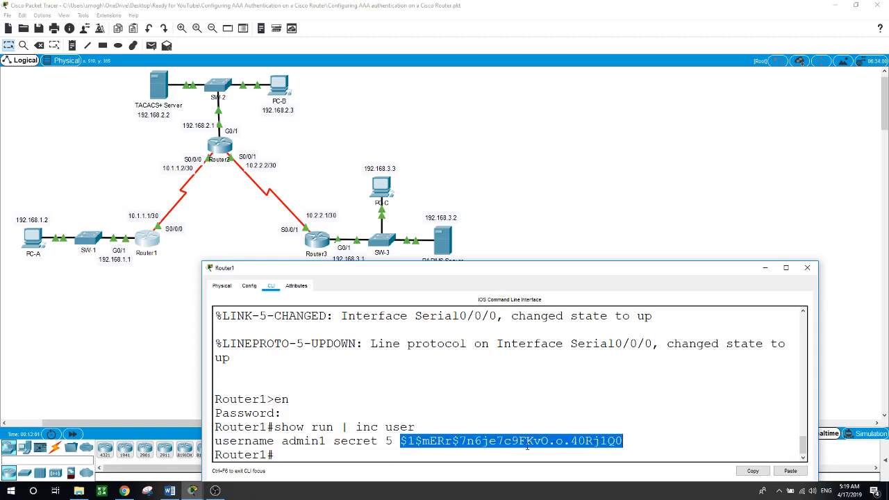
click(434, 452)
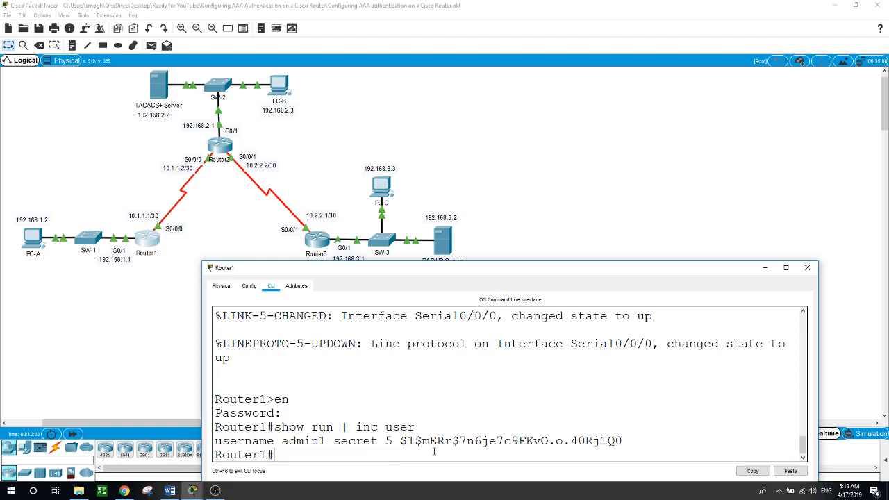
click(98, 335)
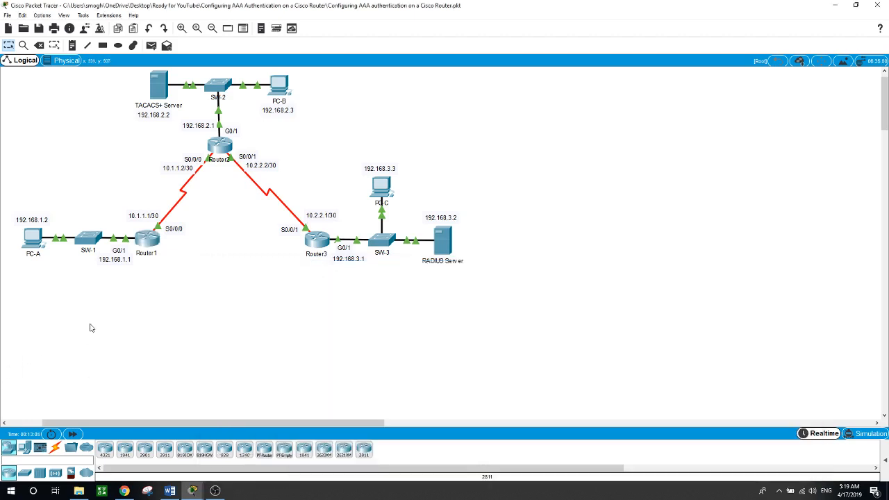
From PC-A's command prompt, ping PC-C at 192.168.3.3 and PC-B at 192.168.2.3.
click(35, 243)
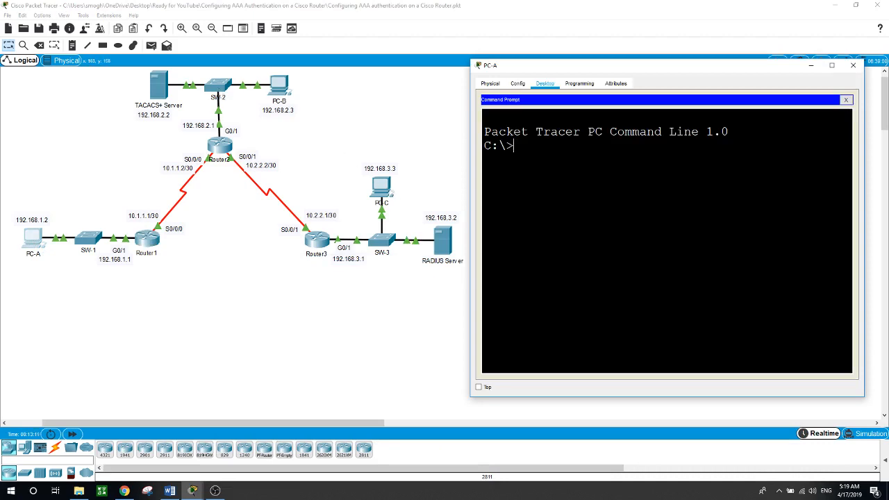
text(ping 192.168.3.3)
key(Return)
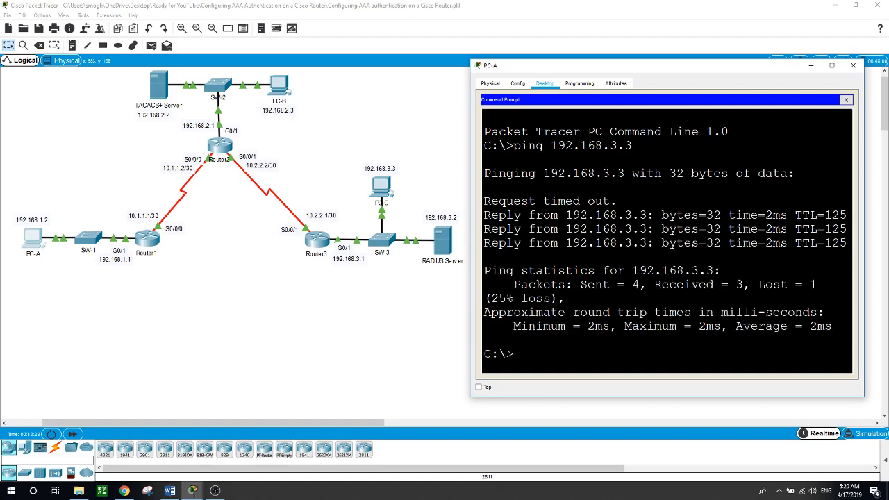
text(ping 192.168.2.3)
key(Return)
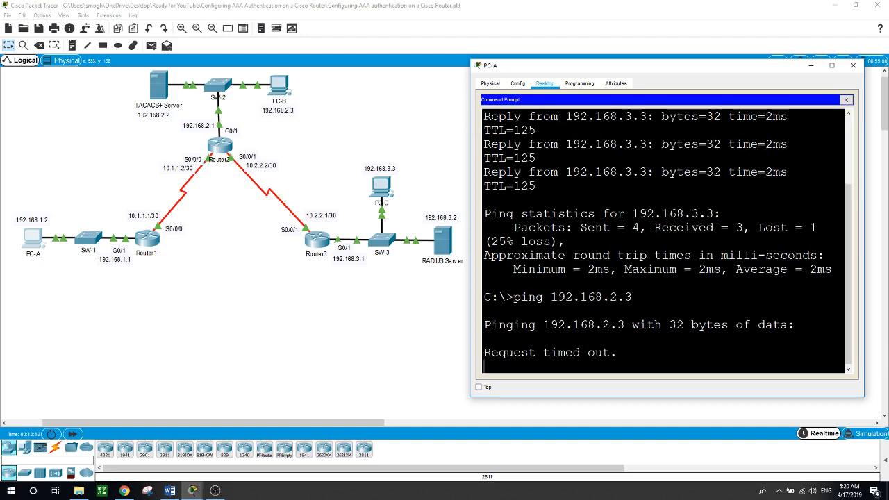
Ping PC-A at 192.168.1.2 from PC-B's command prompt, then close PC-B.
click(279, 85)
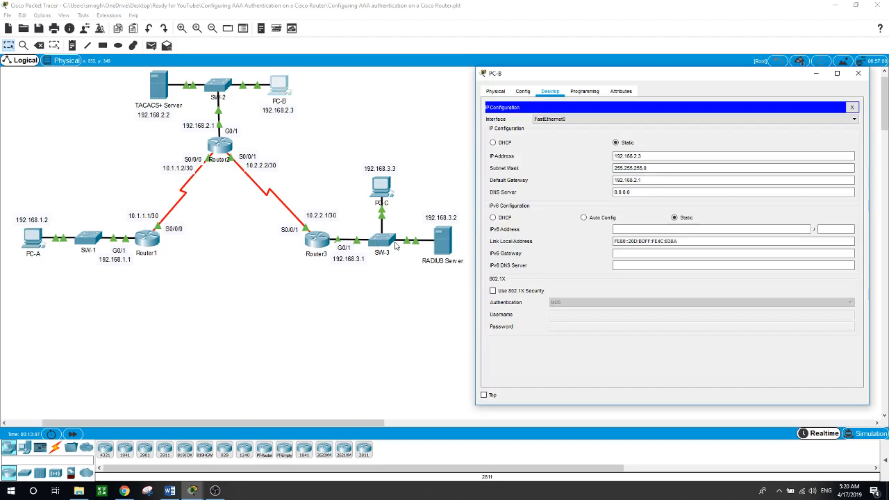
click(853, 109)
click(743, 136)
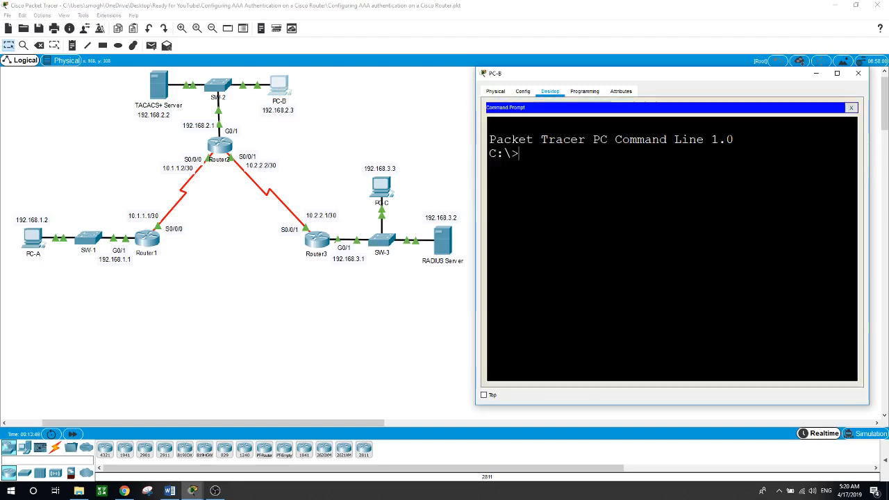
text(ping 192.168.1.)
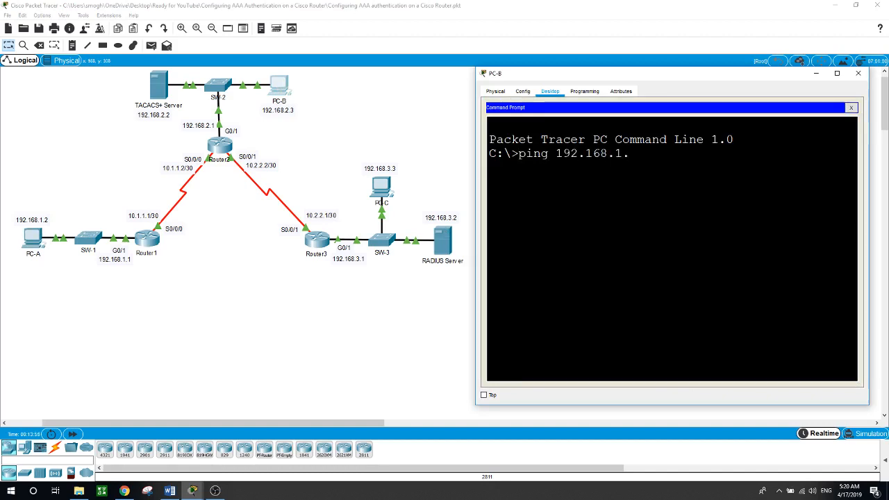
text(2)
key(Return)
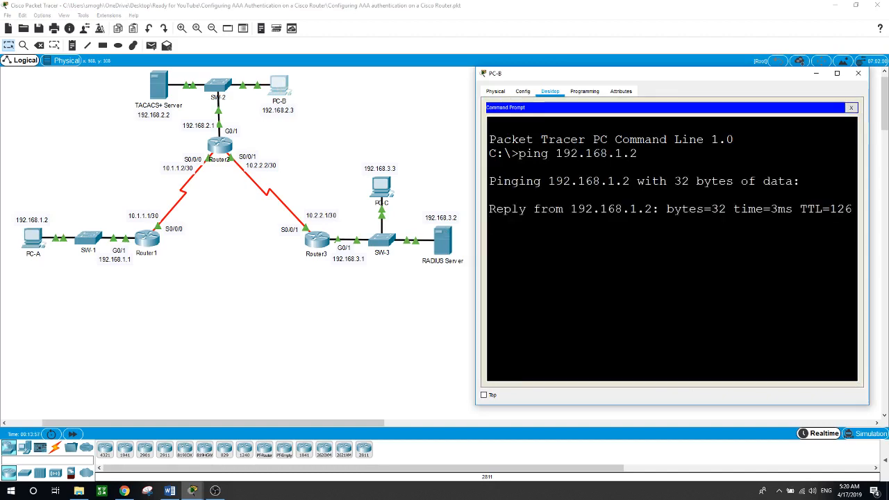
click(350, 325)
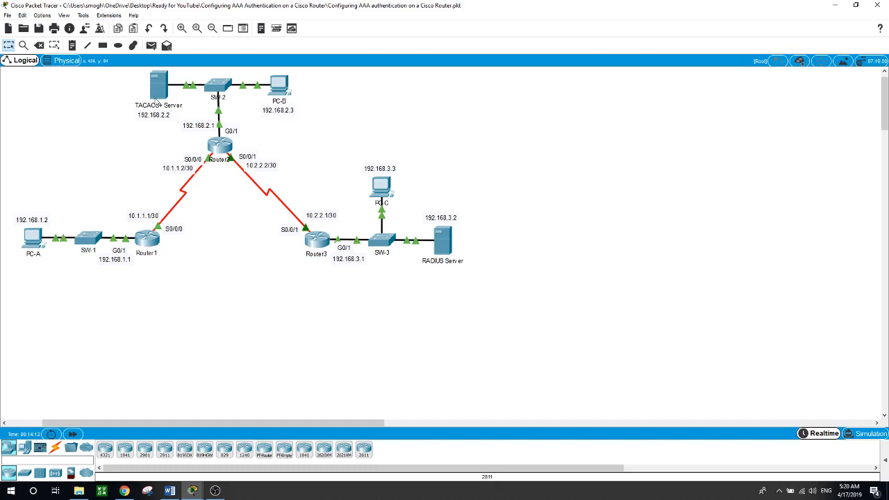
mouse_move(157, 99)
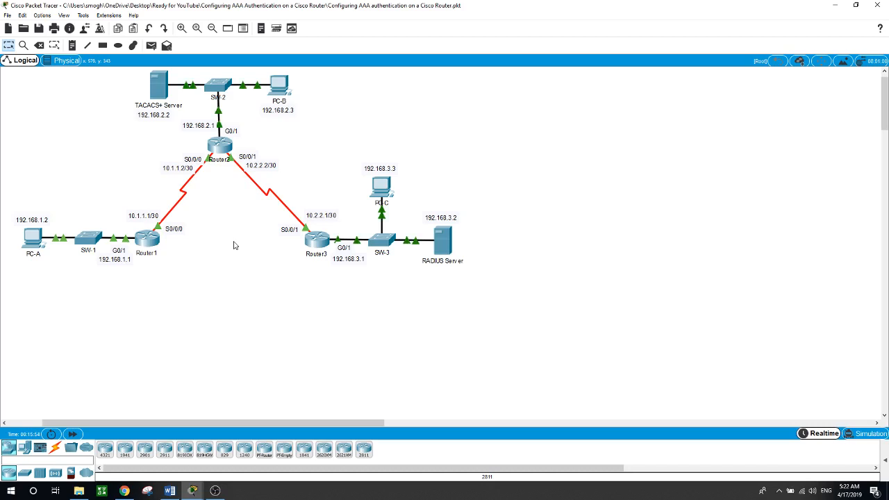
On Router1, run aaa new-model and aaa authentication login default local.
click(157, 243)
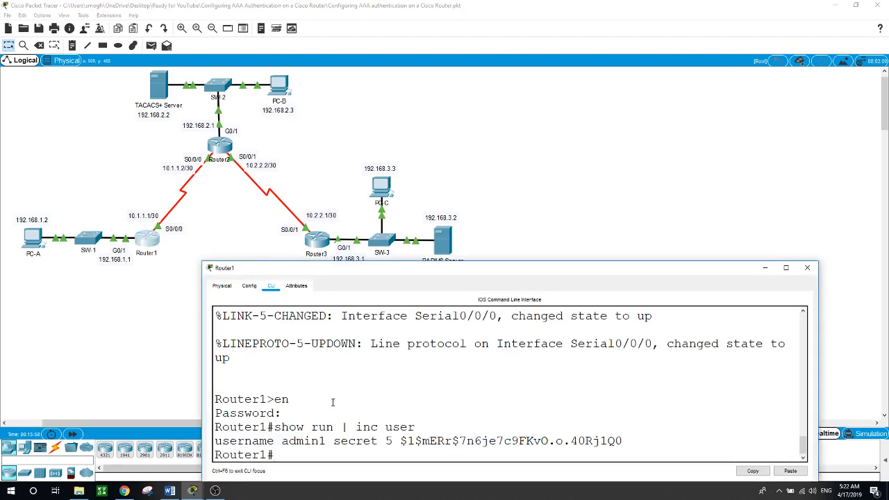
text(conf t)
key(Return)
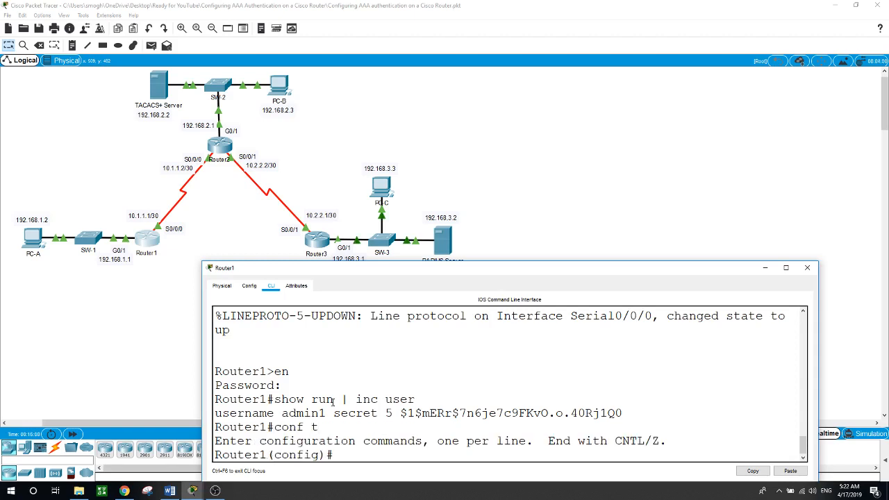
text(aaa ne)
key(Tab)
key(Return)
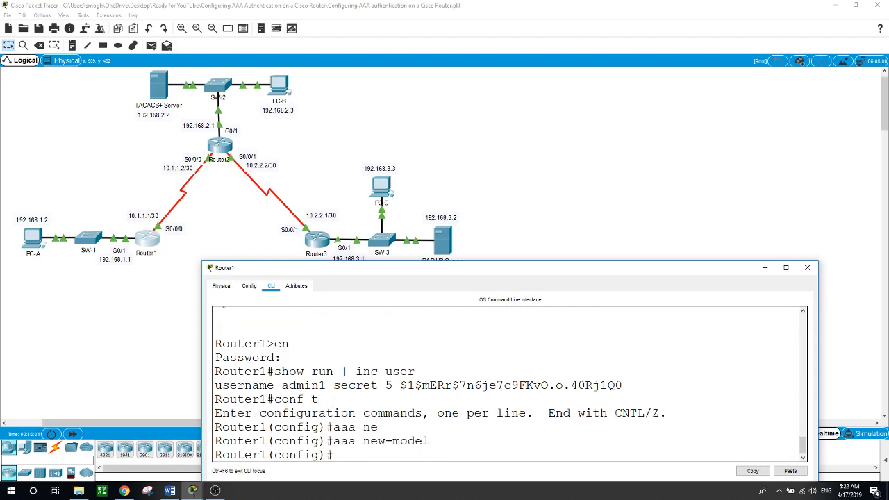
text(aaa authe)
text(n)
key(Tab)
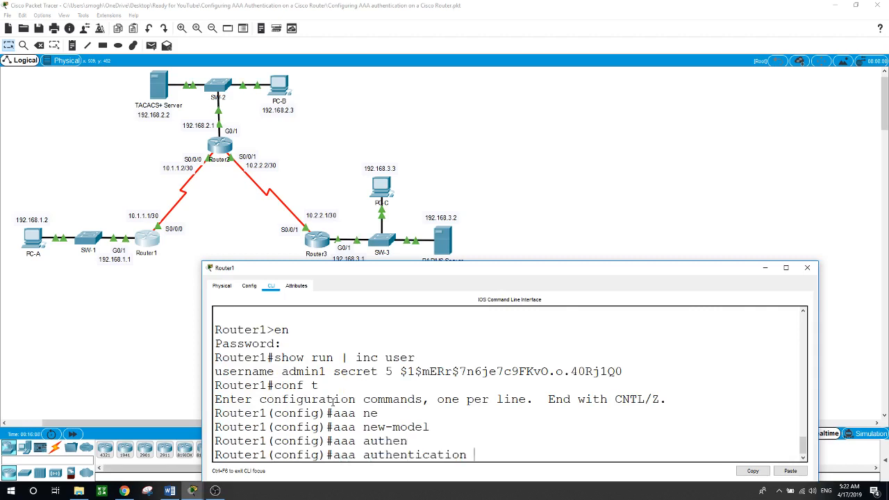
text(login default lo)
text(cal)
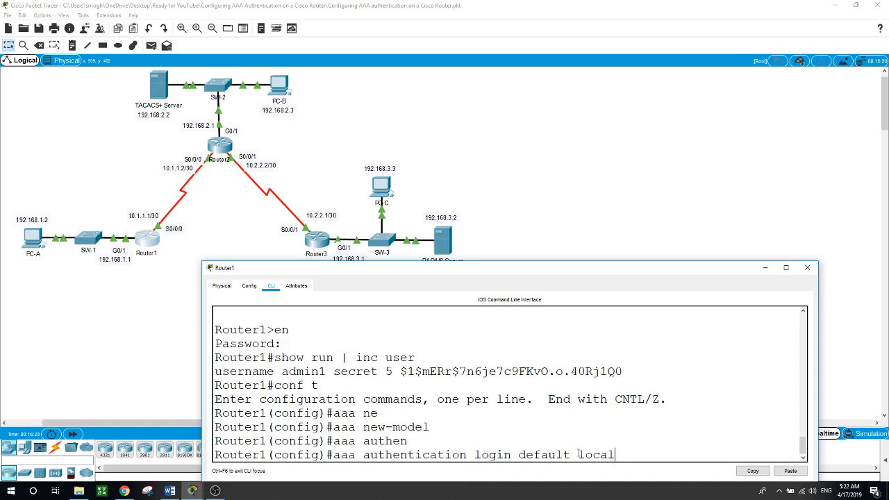
key(Return)
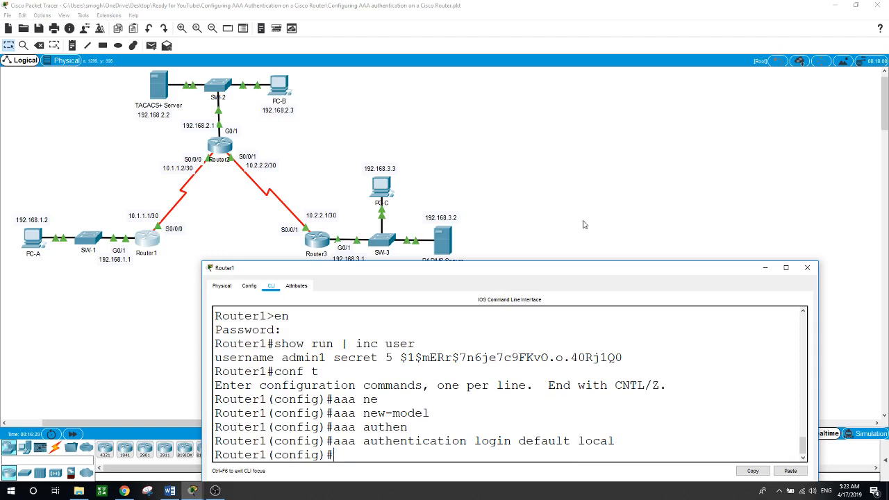
click(807, 267)
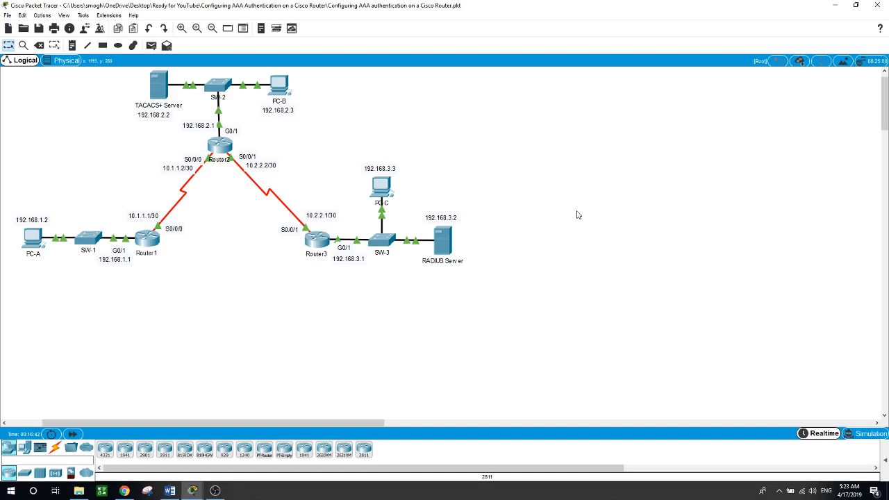
Set login authentication default on Router1's line console 0.
click(148, 243)
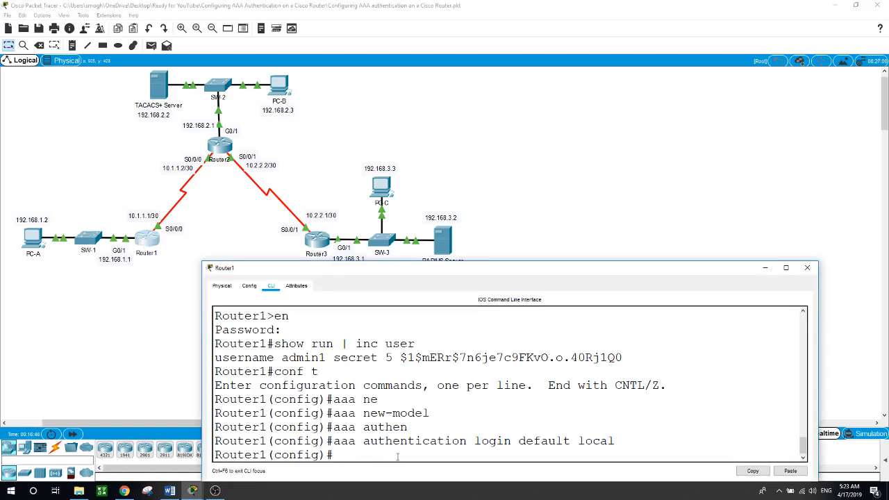
text(line con)
key(Tab)
text(0)
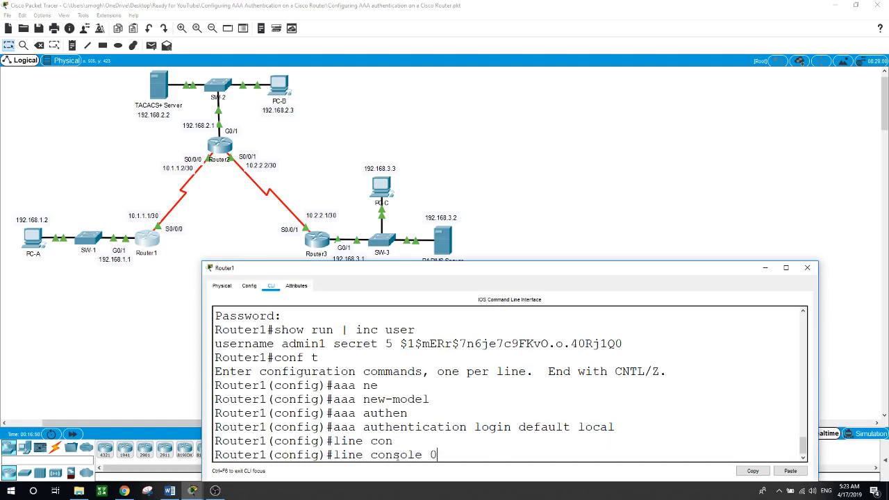
key(Return)
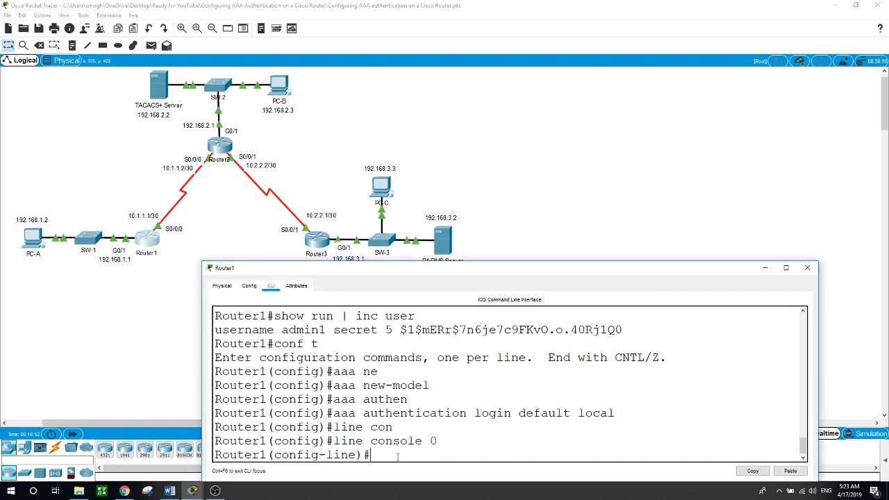
text(login ?)
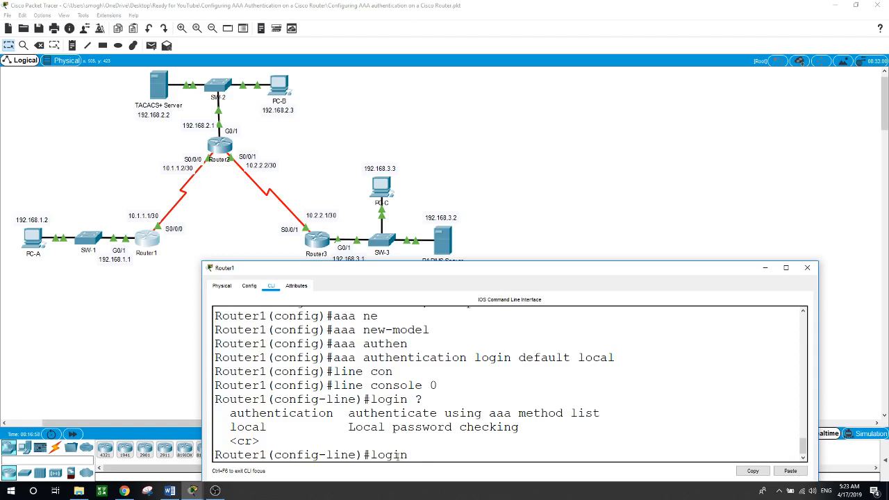
text(aut)
key(Tab)
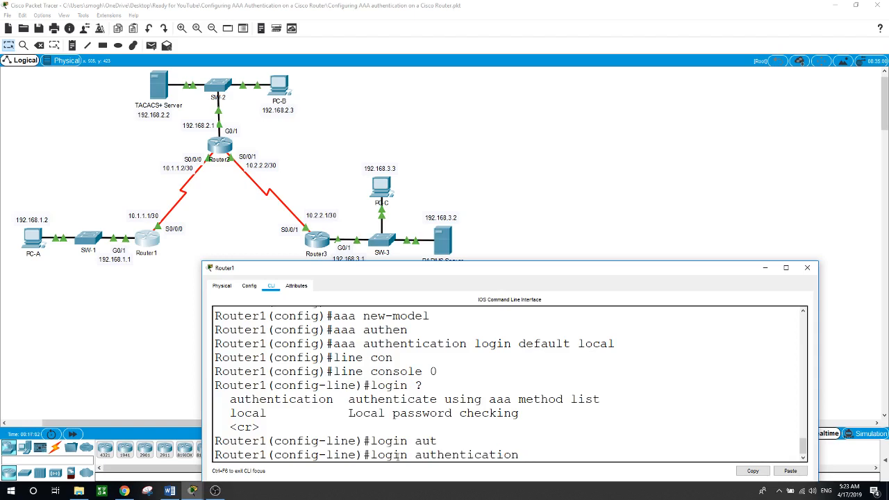
text(de)
key(Tab)
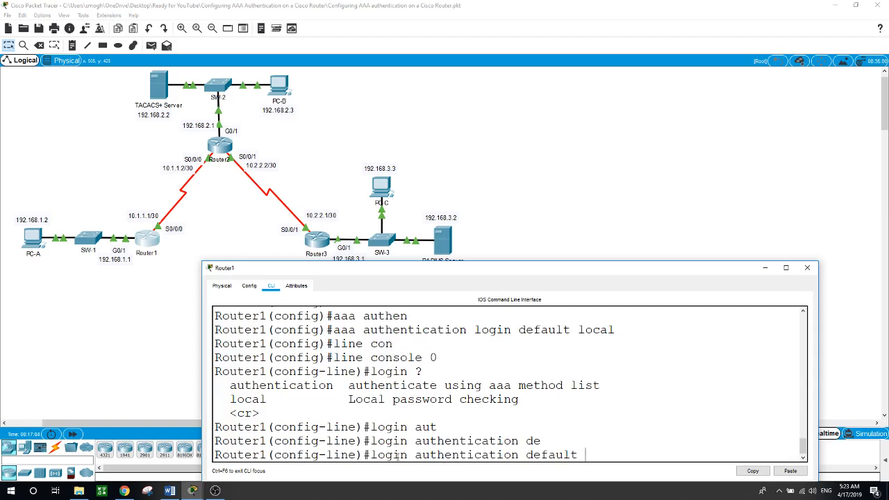
key(Return)
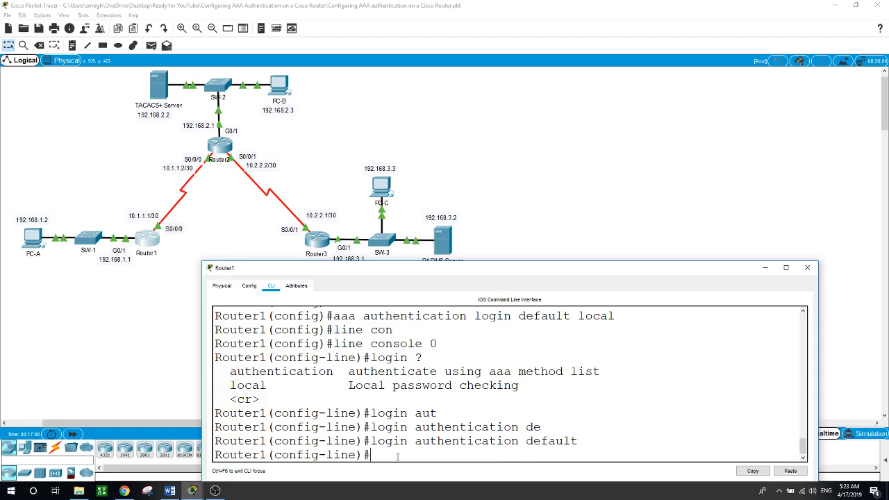
click(568, 204)
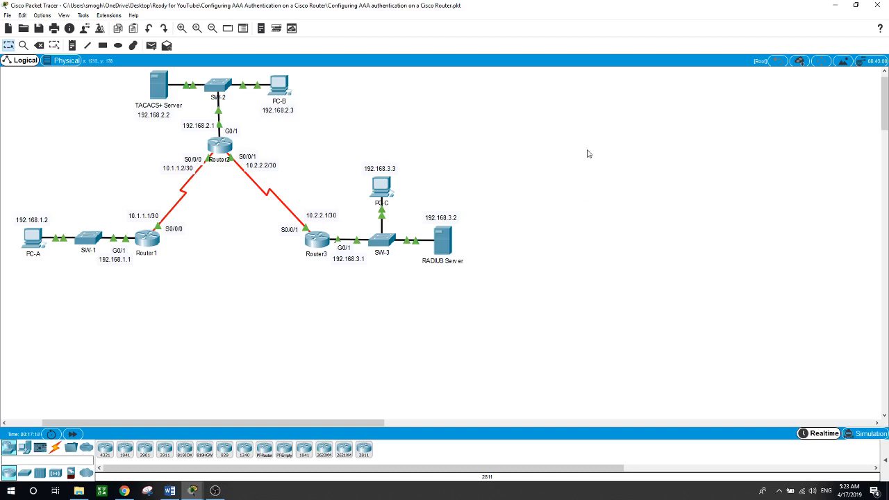
Exit configuration mode and log out of Router1's console session.
click(147, 238)
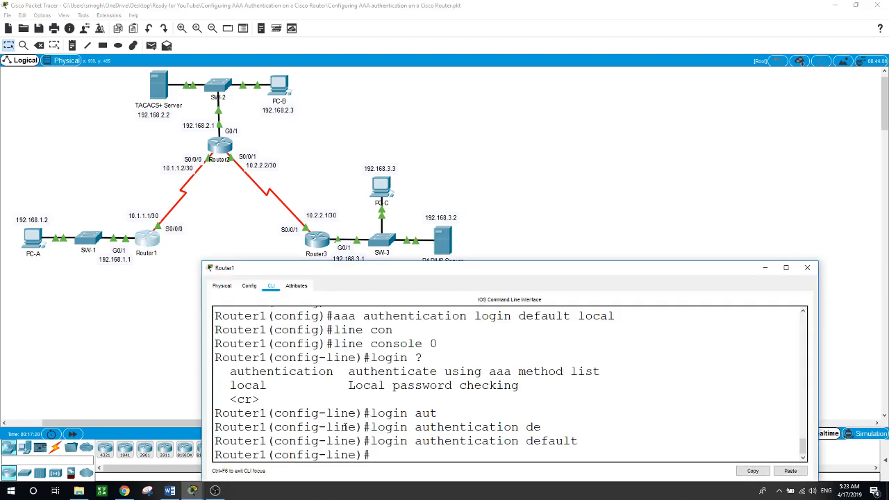
text(exit)
key(Return)
text(exit)
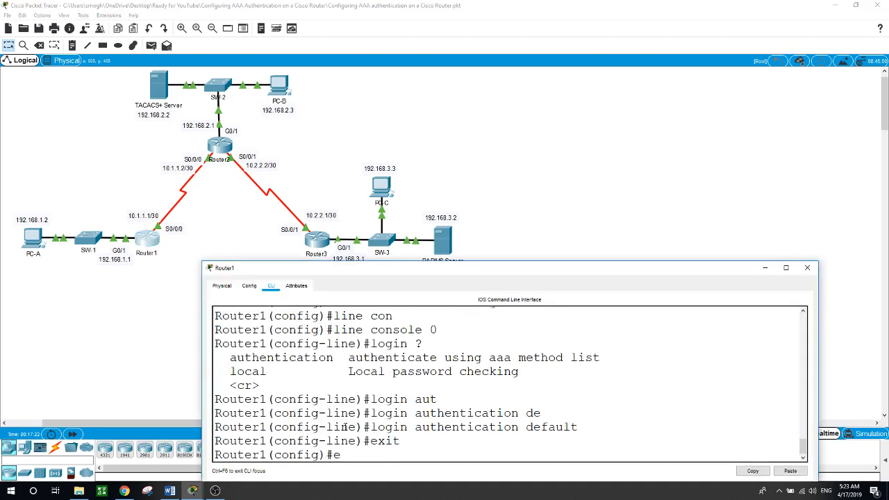
key(Return)
text(exit)
key(Return)
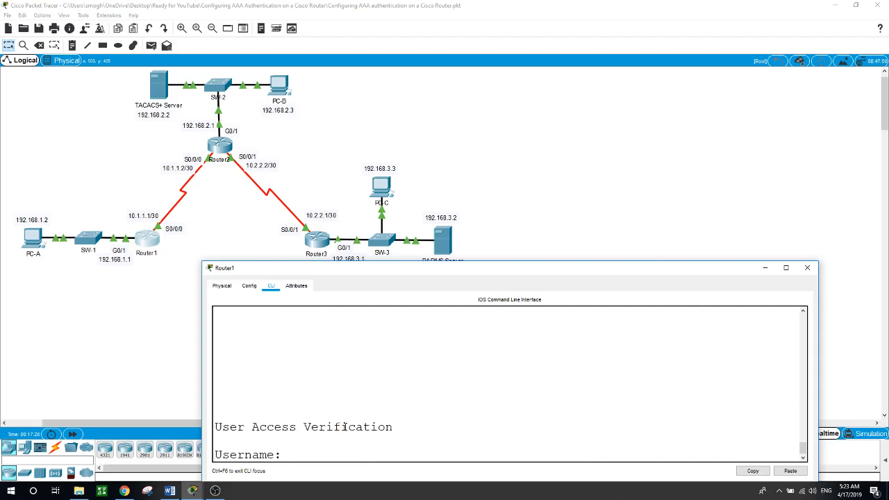
Log back in as admin1 with its password and enter privileged mode.
text(admin1)
key(Return)
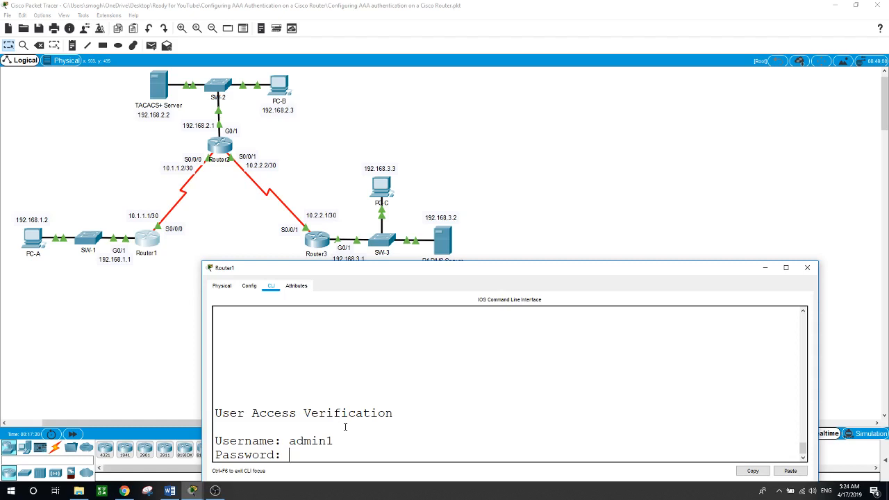
key(Return)
text(en)
key(Return)
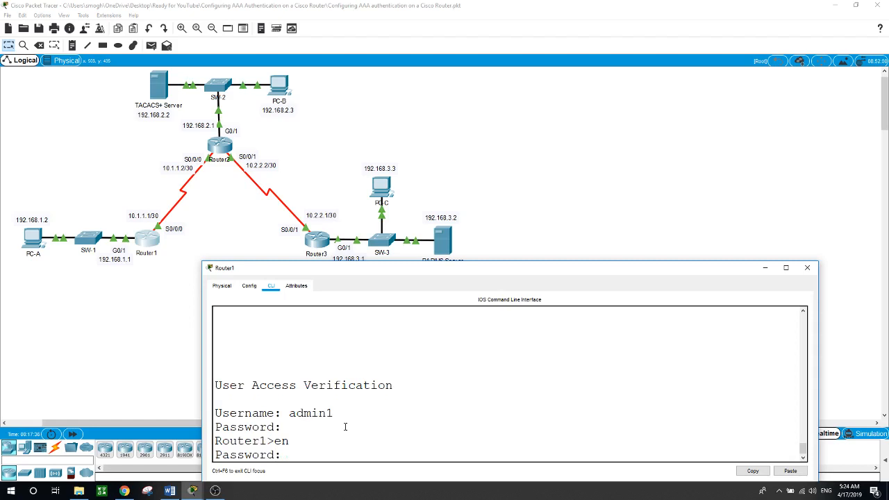
key(Return)
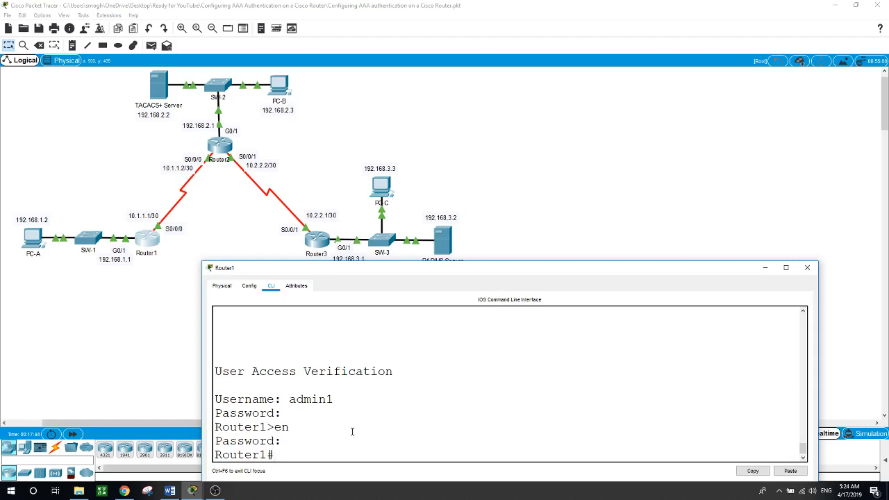
click(536, 227)
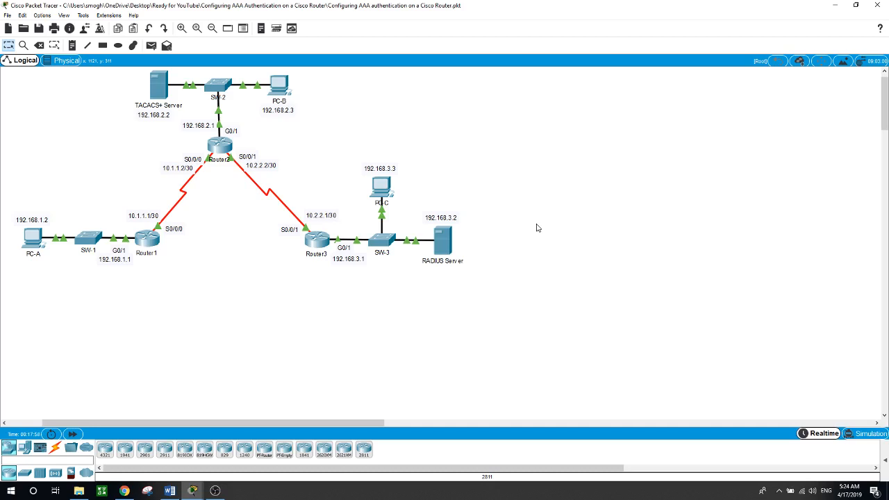
Create the 'aaa authentication login TELNET local' method list on Router1.
click(147, 239)
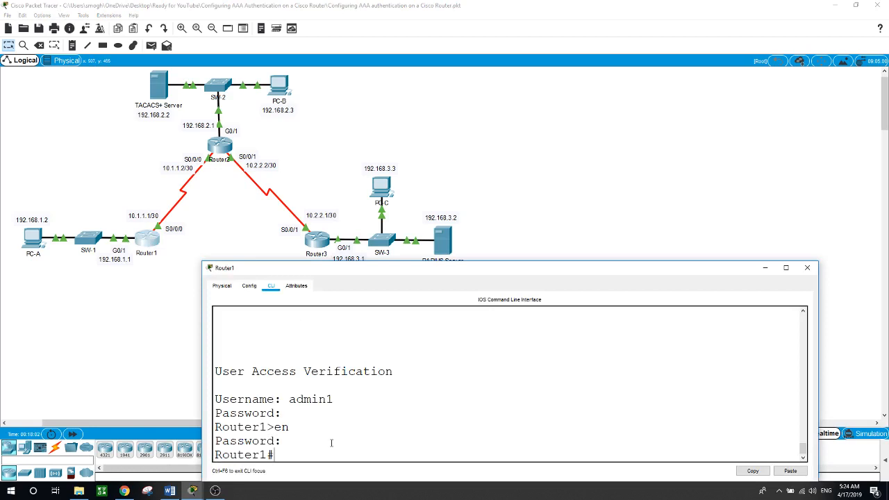
text(conf t)
key(Return)
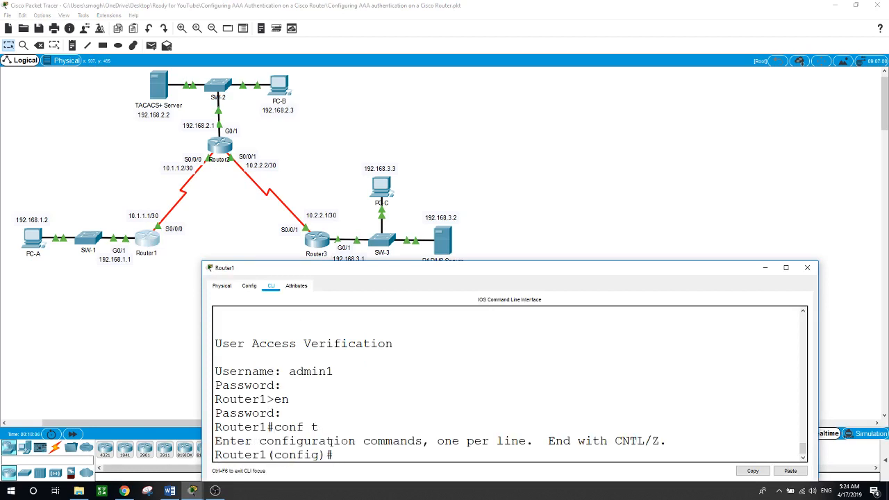
text(aaa aut)
key(Tab)
text(hen)
key(Tab)
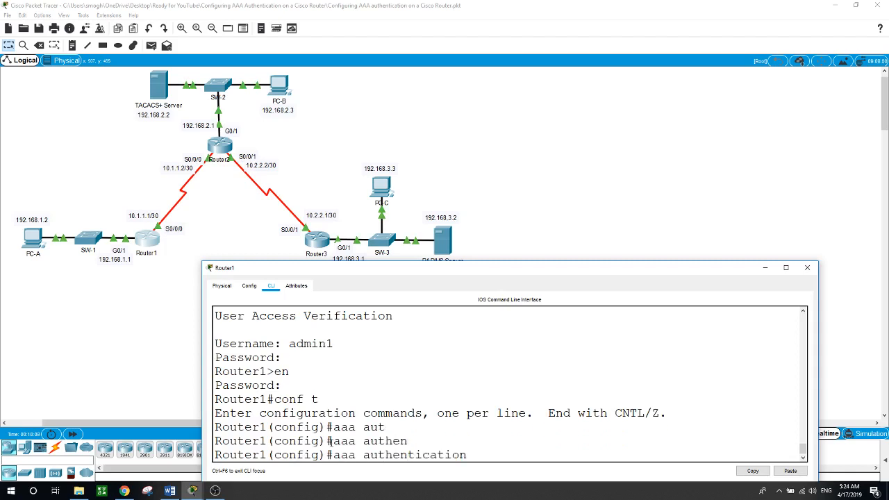
text(login TELNET local)
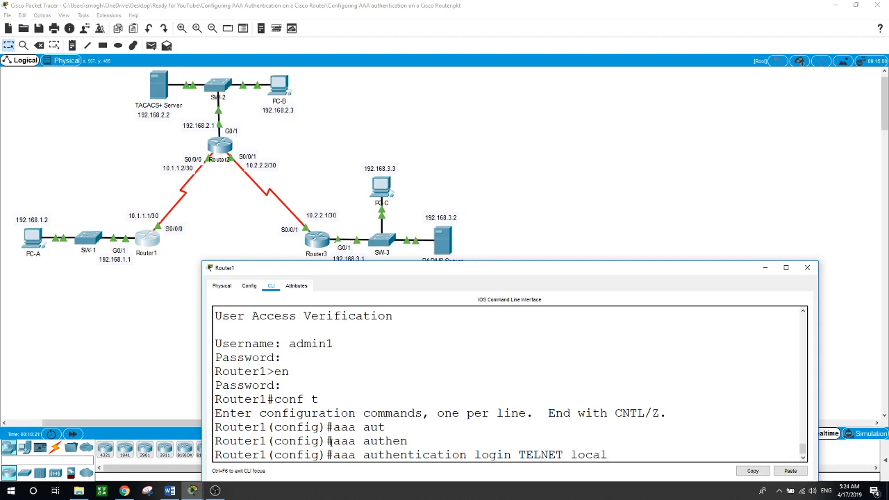
key(Return)
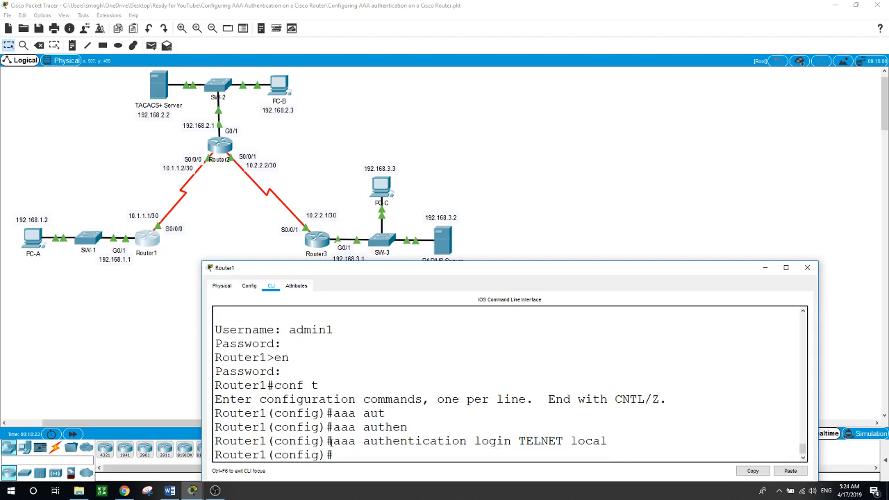
Apply login authentication TELNET to line vty 0 4.
text(line vty 0 4)
key(Return)
text(logi)
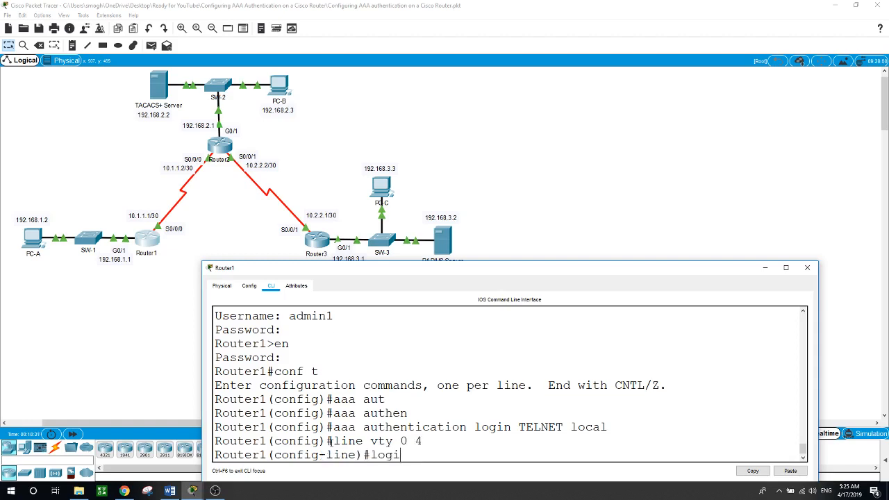
text(n ?)
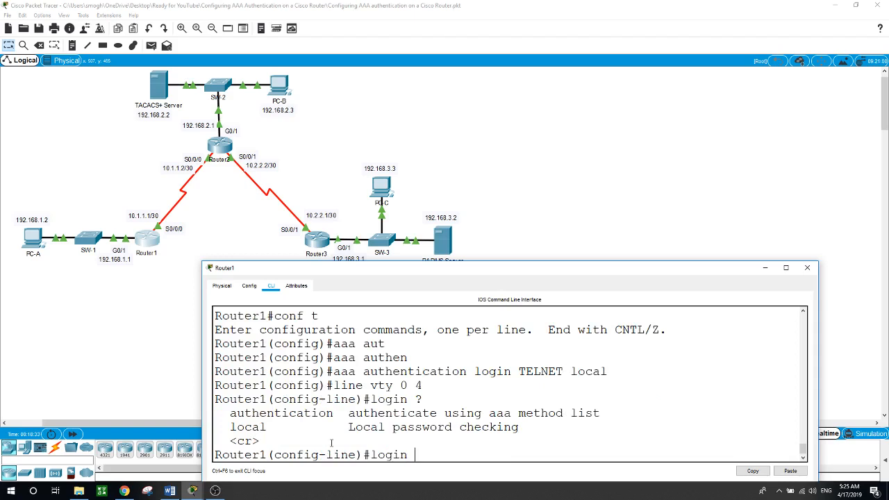
text(aute)
key(Tab)
key(BackSpace)
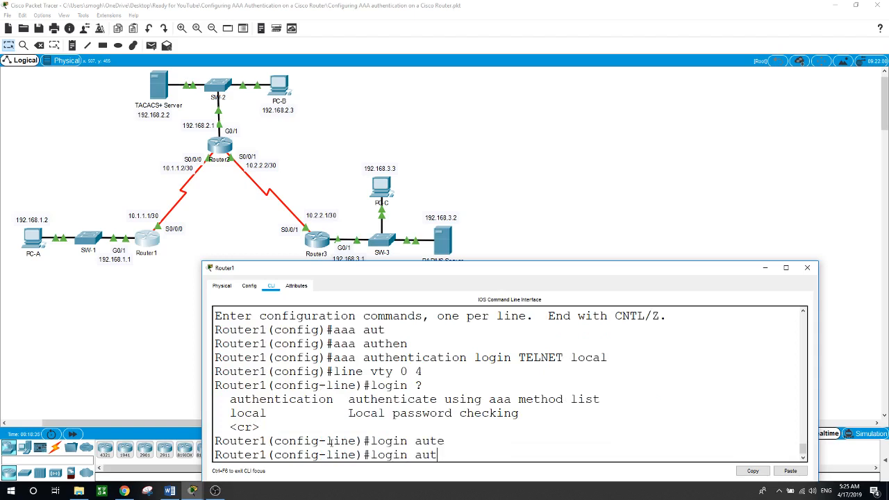
text(h)
key(Tab)
text(T)
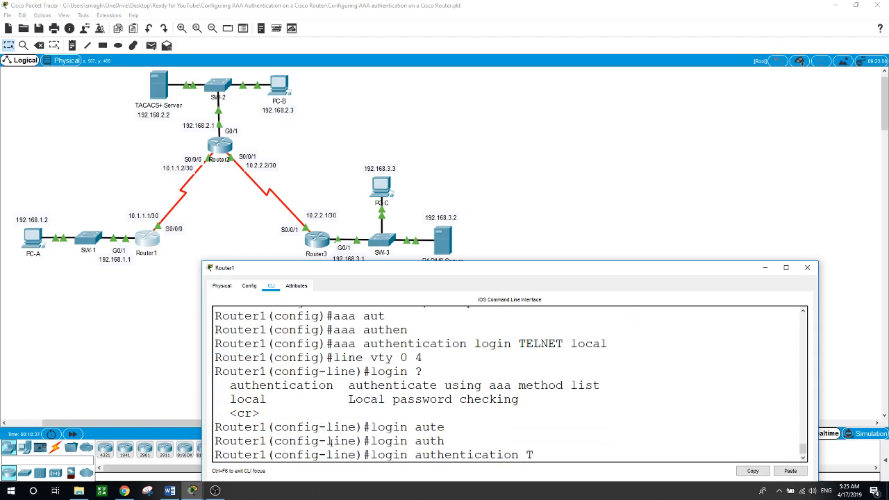
text(ELNET)
key(Return)
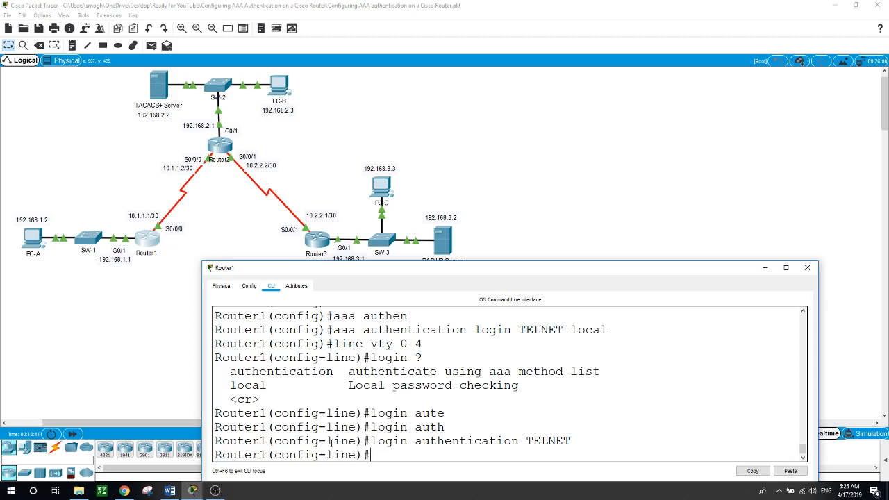
click(483, 138)
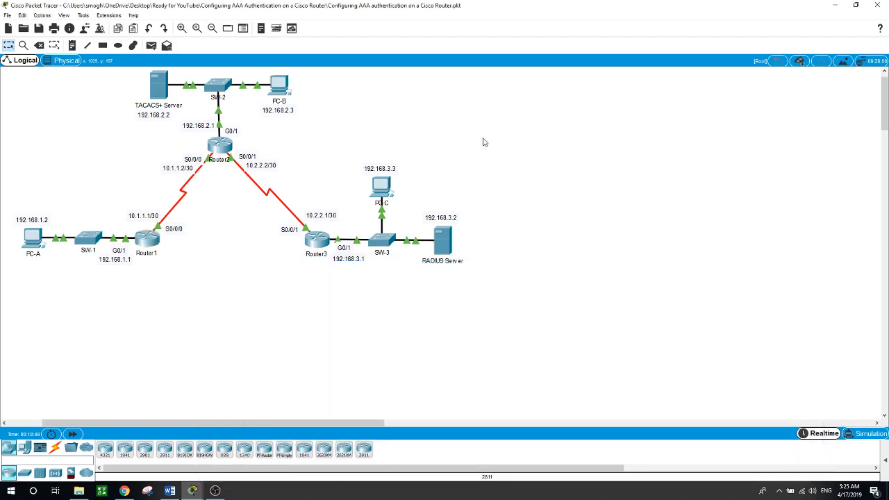
Telnet from PC-A to Router1 at 192.168.1.1 and log in as admin1.
click(29, 240)
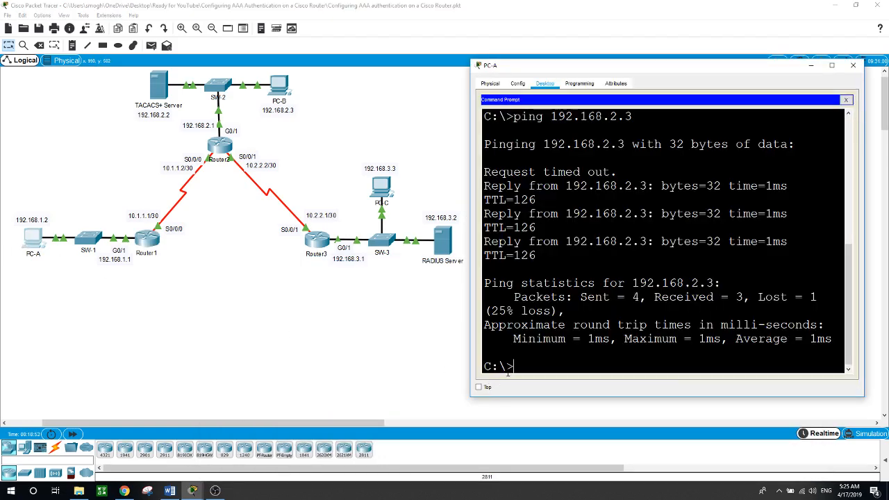
text(telnet 192.168.1.1)
key(Return)
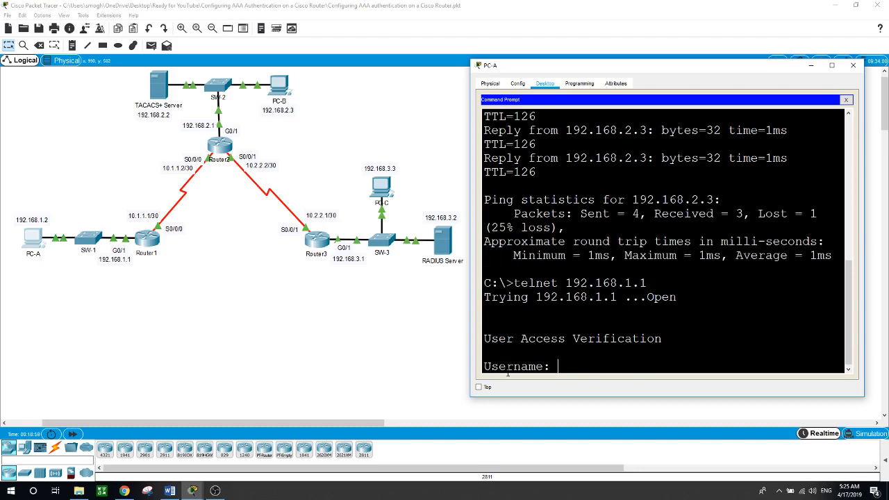
text(admin1)
key(Return)
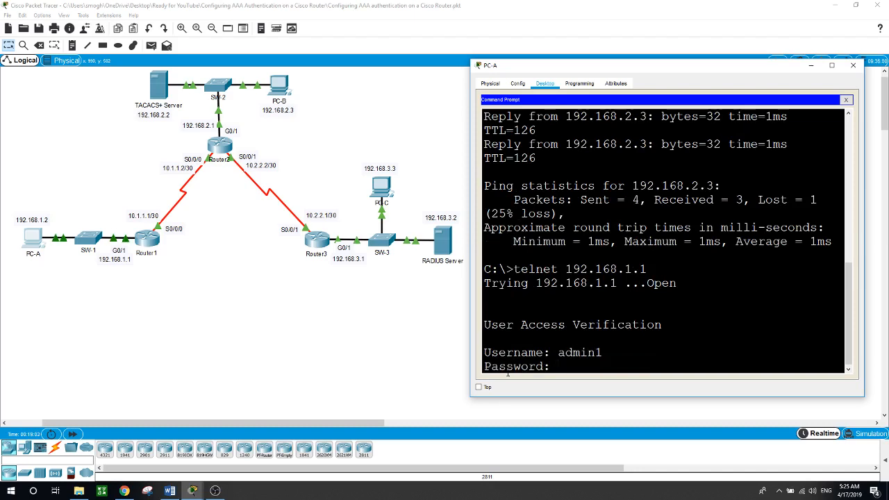
key(Return)
Enter privileged mode, end the Telnet session, and open Router2's command line.
text(en)
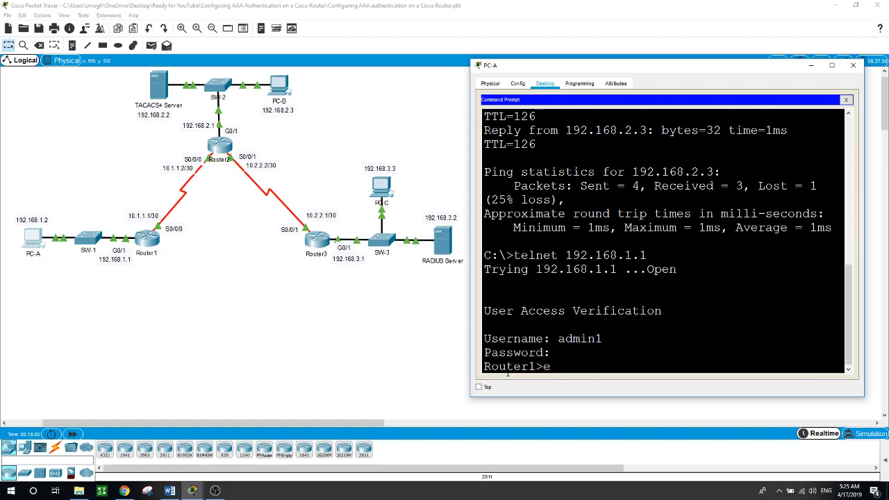
key(Return)
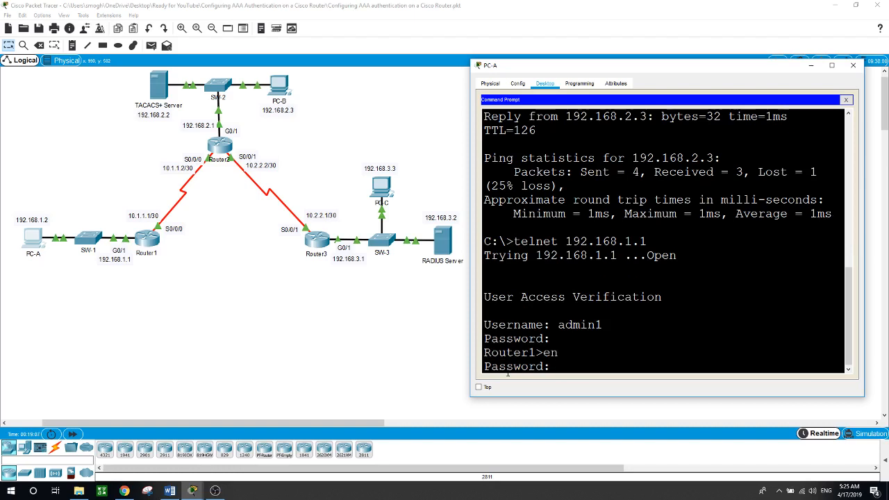
key(Return)
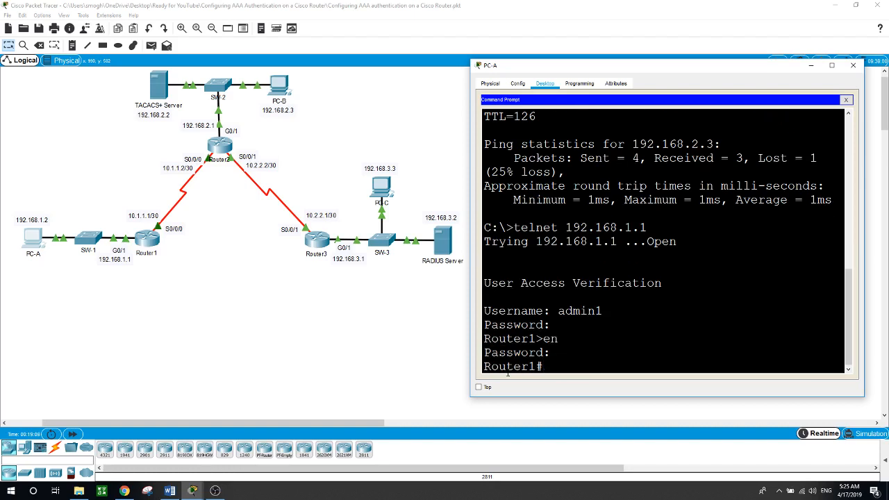
text(exit)
key(Return)
key(Return)
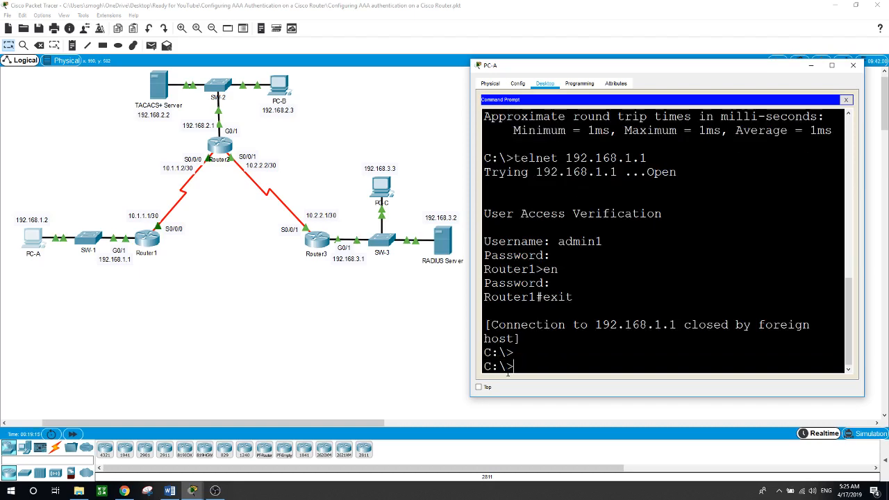
click(331, 357)
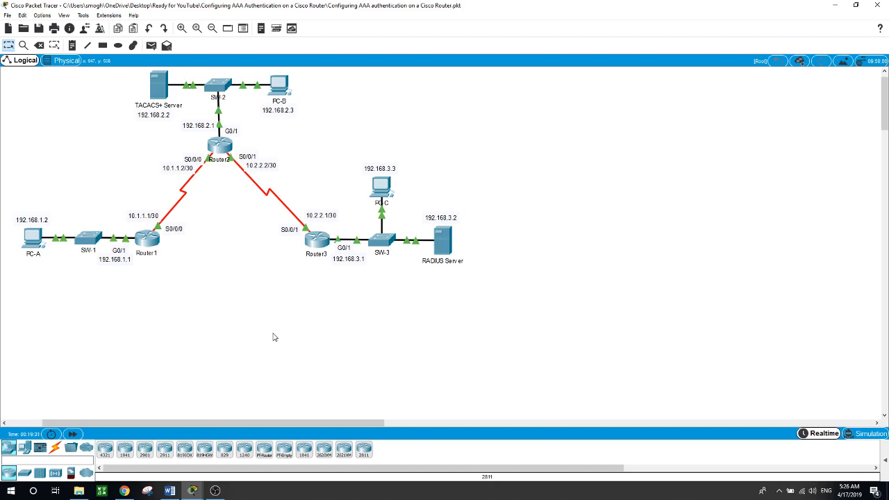
click(225, 146)
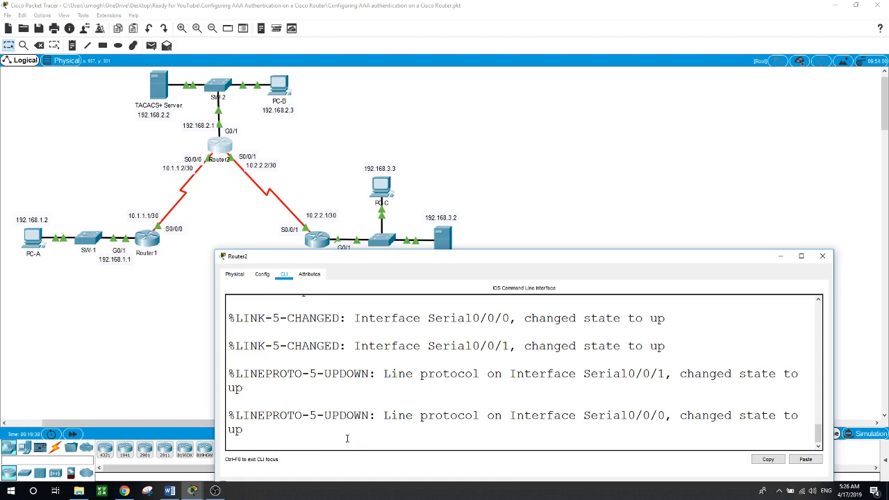
key(Return)
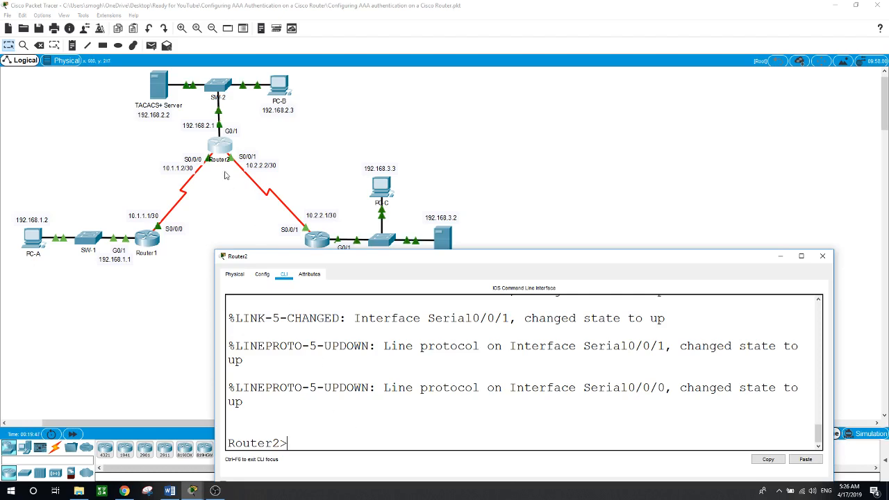
click(199, 144)
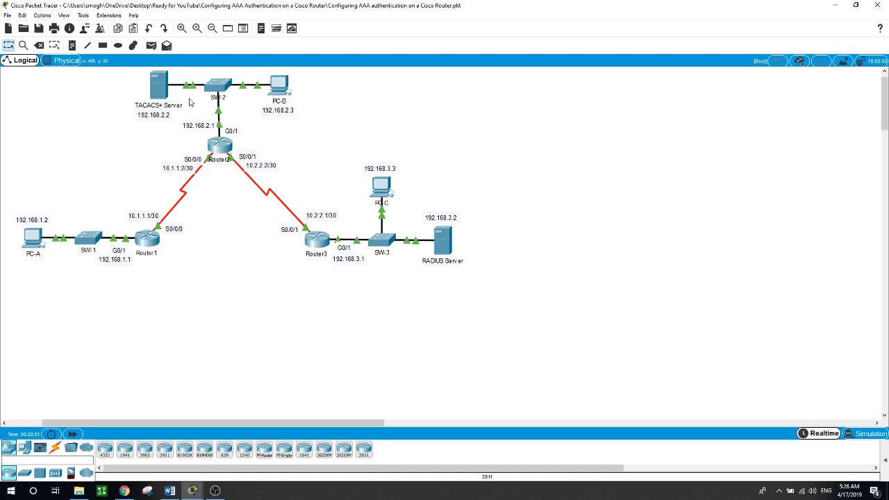
click(218, 148)
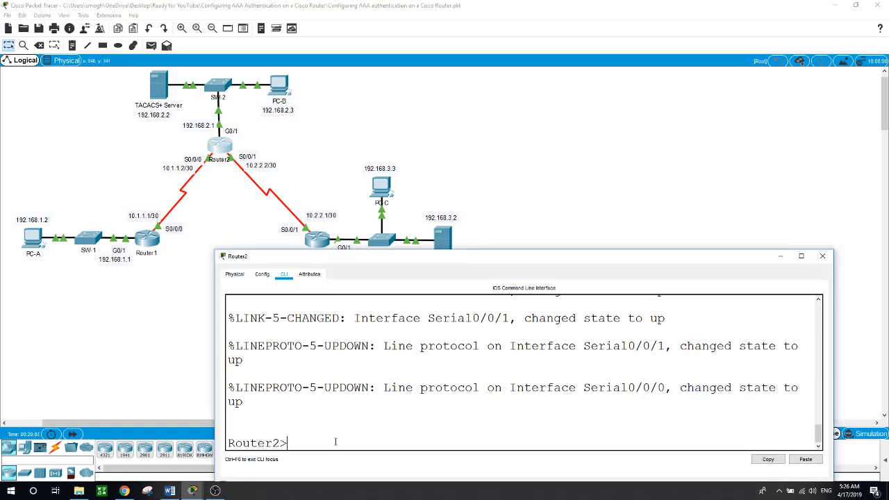
Enter Router2's global configuration and create local user admin2 with a secret password.
text(en)
key(Return)
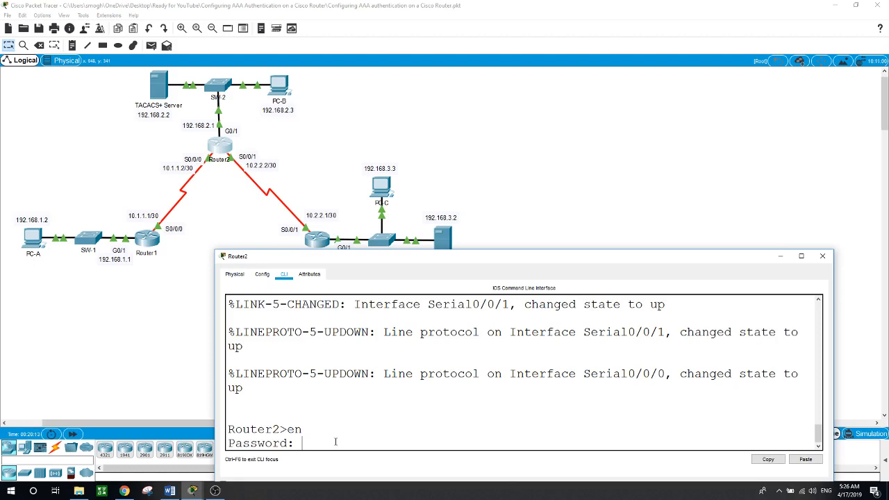
key(Return)
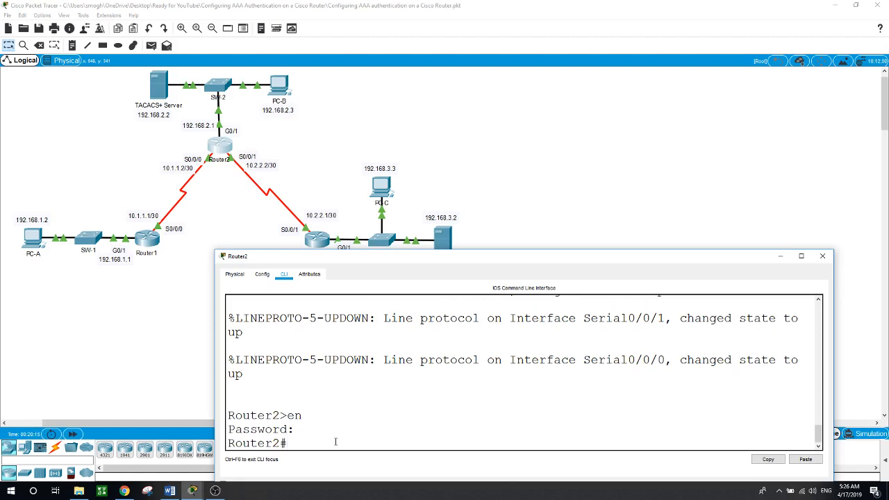
text(conf)
text( t)
key(Return)
text(user)
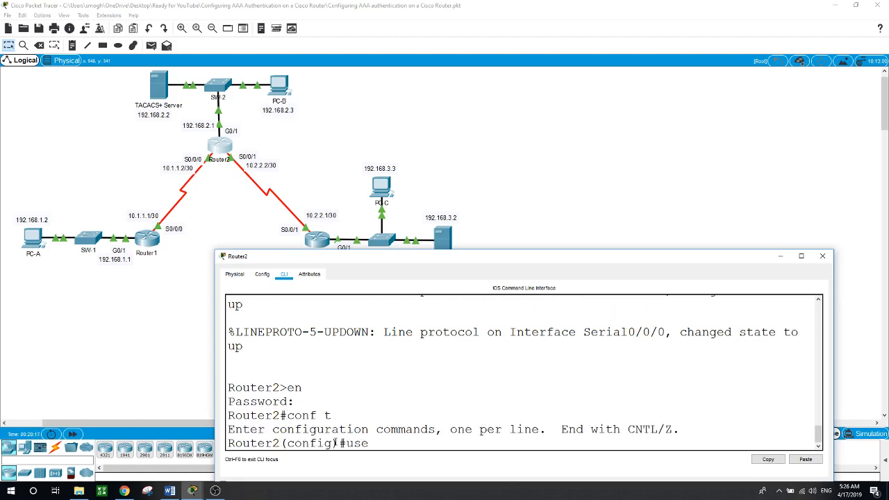
key(Tab)
text(admin)
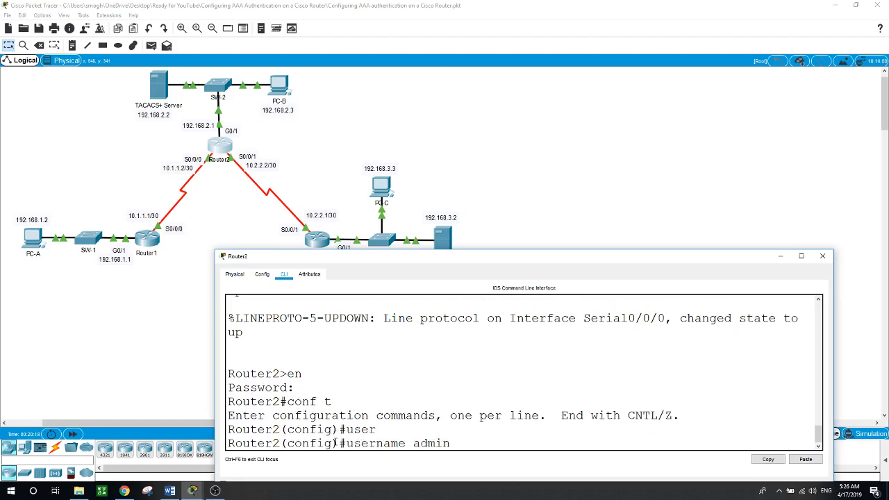
text(2 se)
key(Tab)
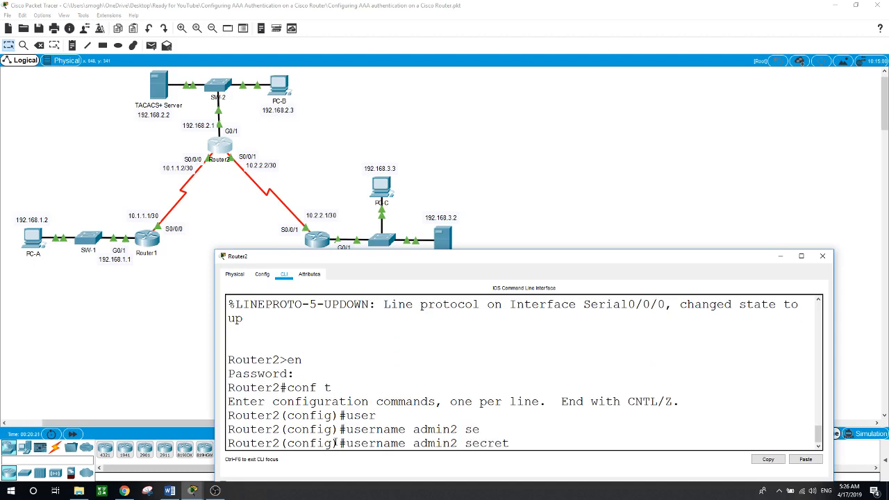
text(admin2)
key(Return)
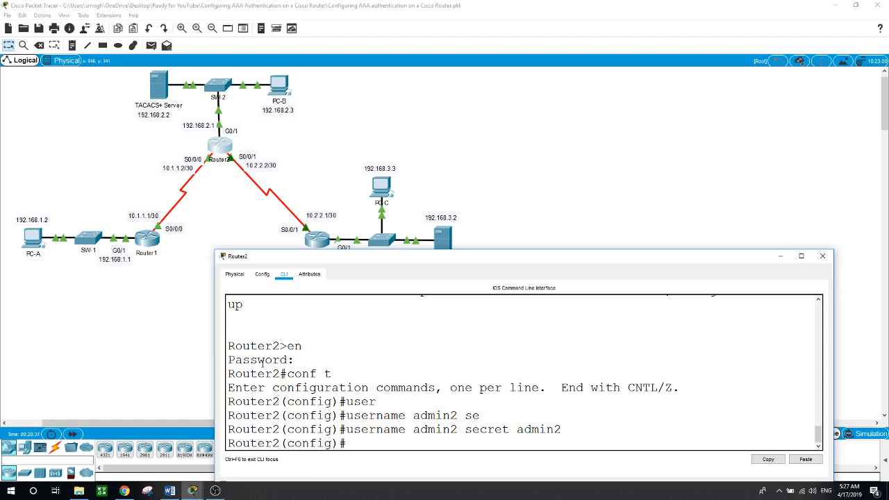
click(166, 94)
click(165, 93)
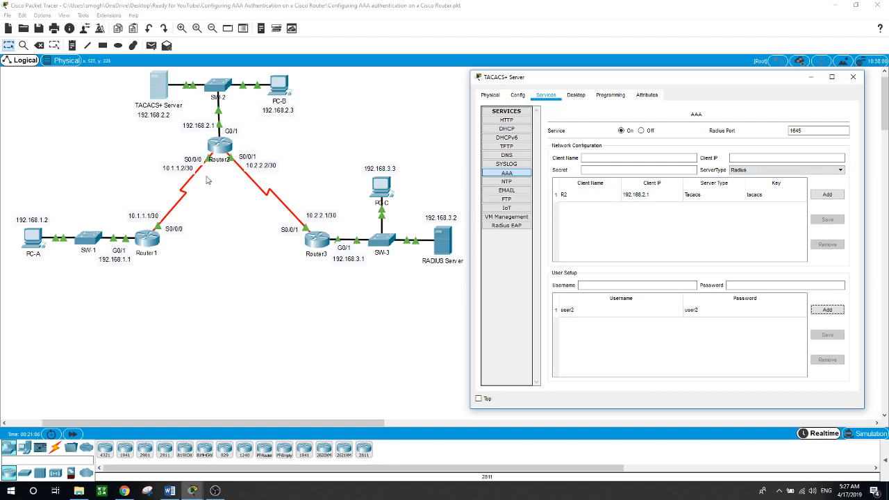
click(305, 349)
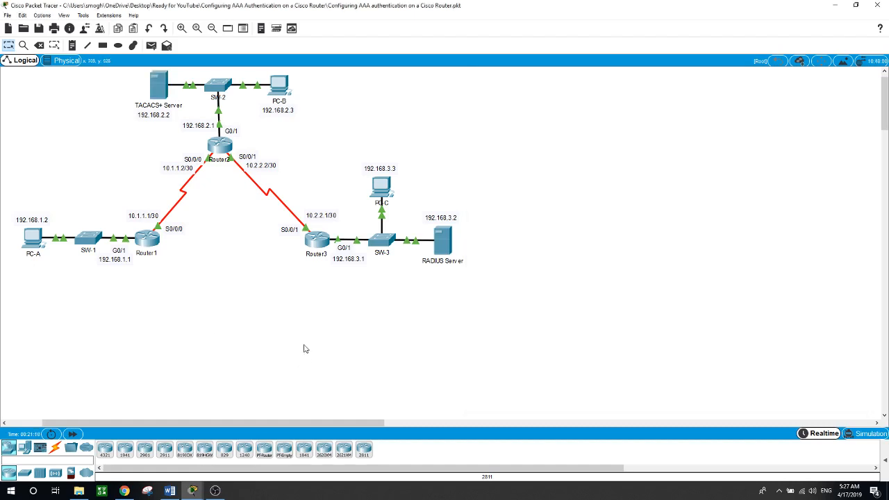
click(218, 148)
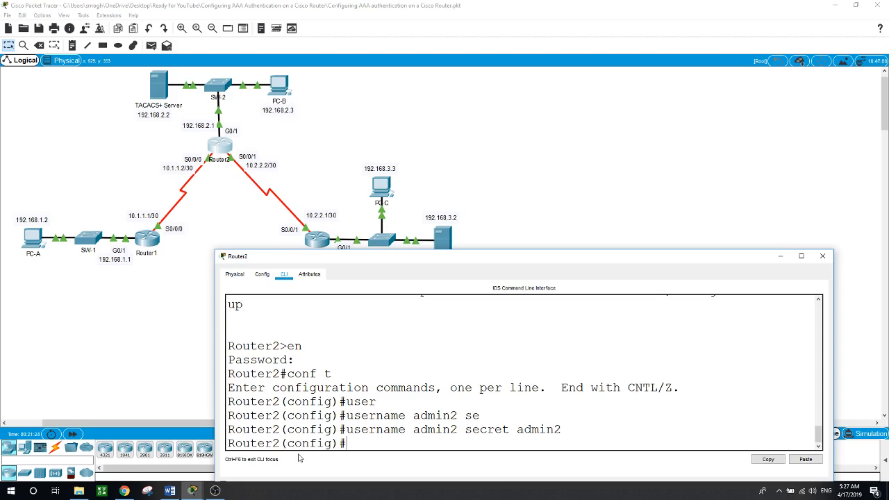
Set 192.168.2.2 as Router2's TACACS+ server host.
text(tac)
key(Tab)
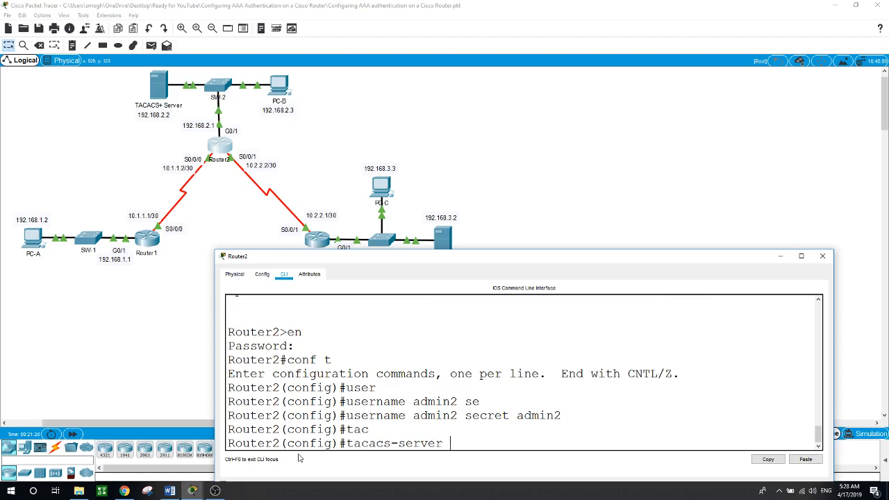
text(host ?)
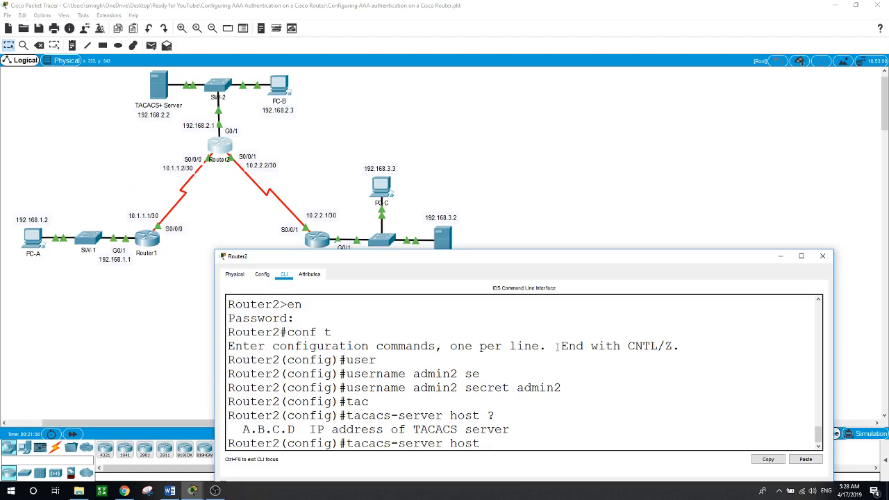
text(192.168.2.2)
key(Return)
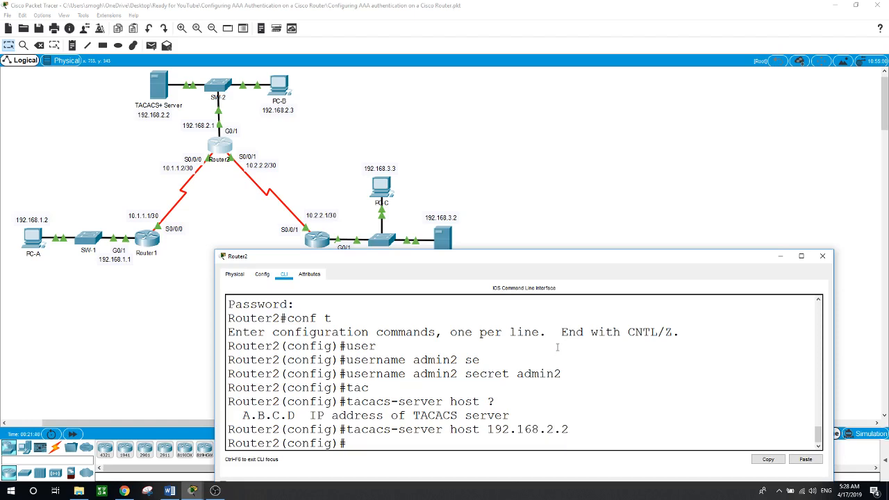
Enter Router2's TACACS+ shared key, matching the server's AAA page, then close Router2's window.
text(tac)
key(Tab)
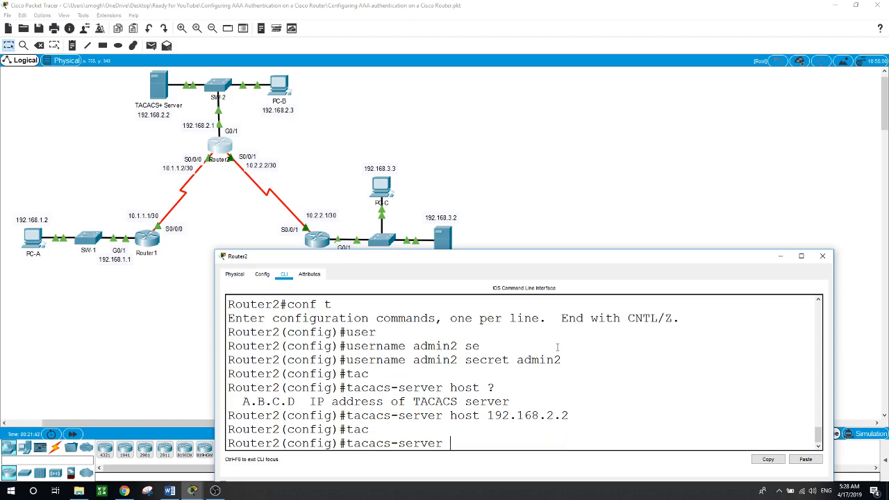
text(key)
click(159, 87)
text(tacacs)
key(Return)
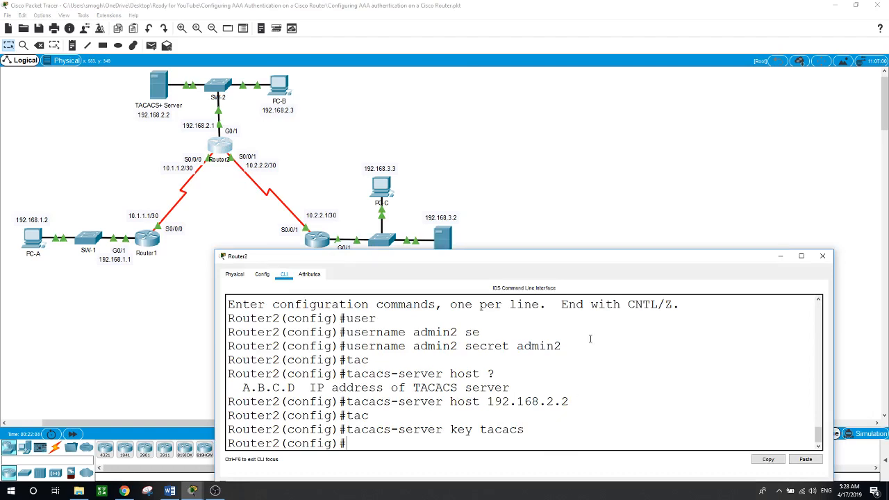
click(553, 201)
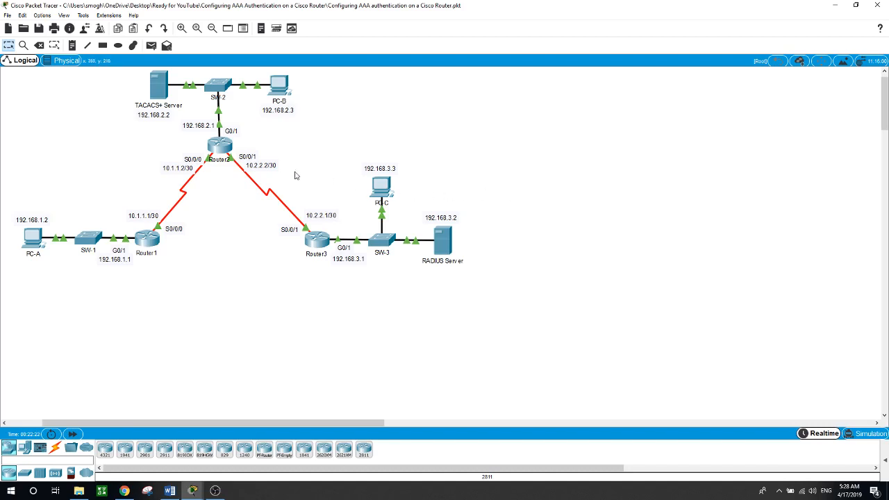
On Router2, enter aaa new-model and aaa authentication login default group tacacs+ local.
click(221, 145)
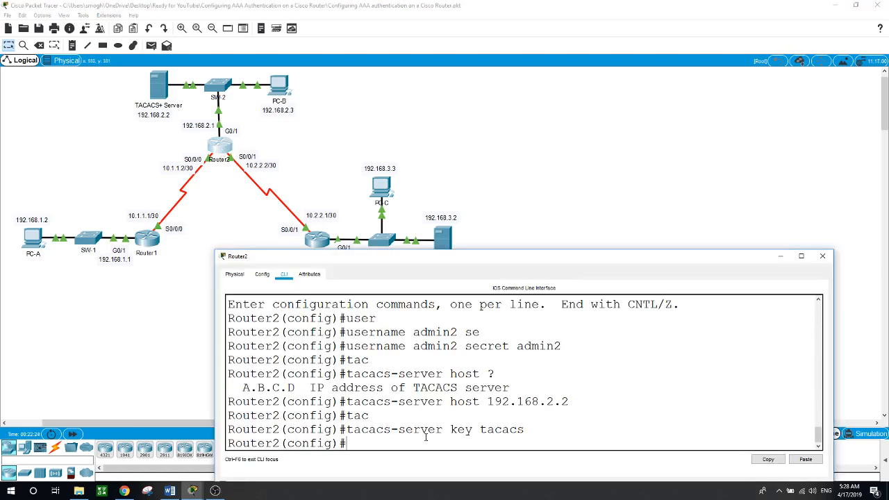
text(aaa ne)
key(Tab)
key(Return)
text(a)
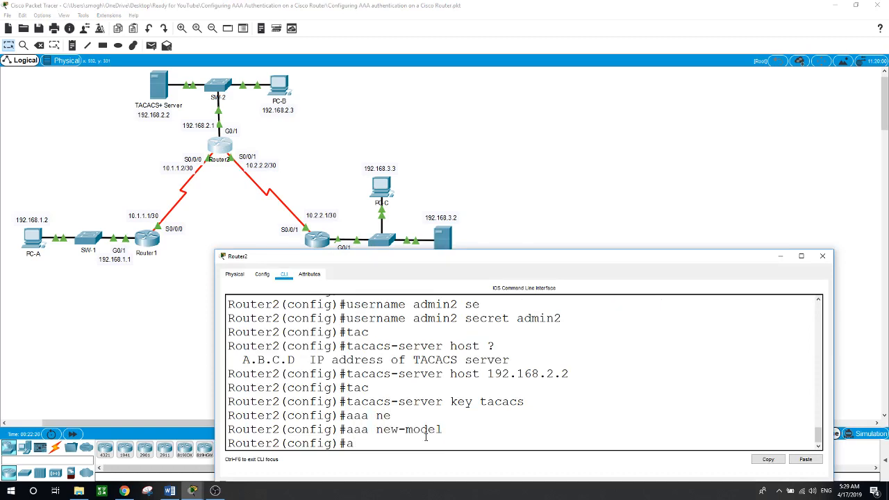
text(aa authen)
key(Tab)
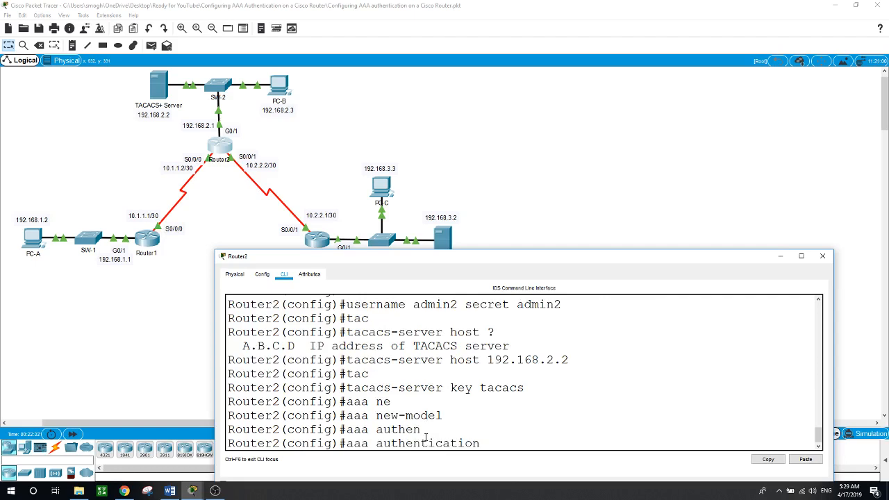
text(login?)
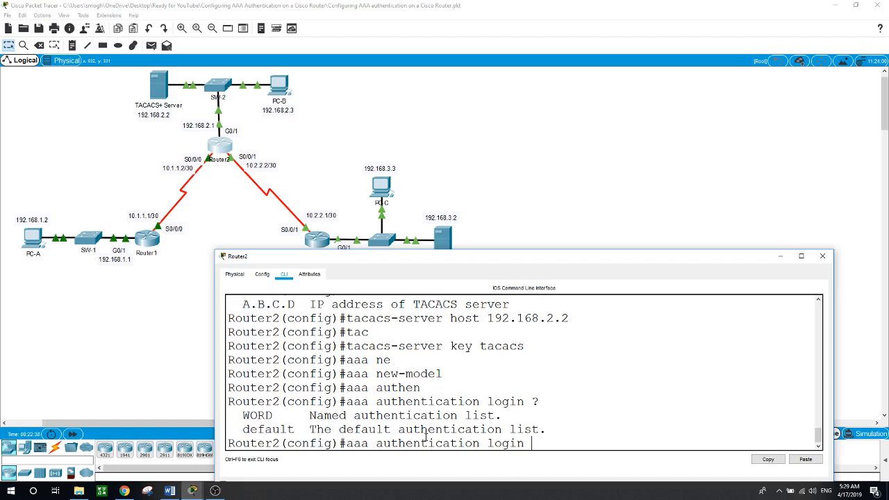
text(default ?)
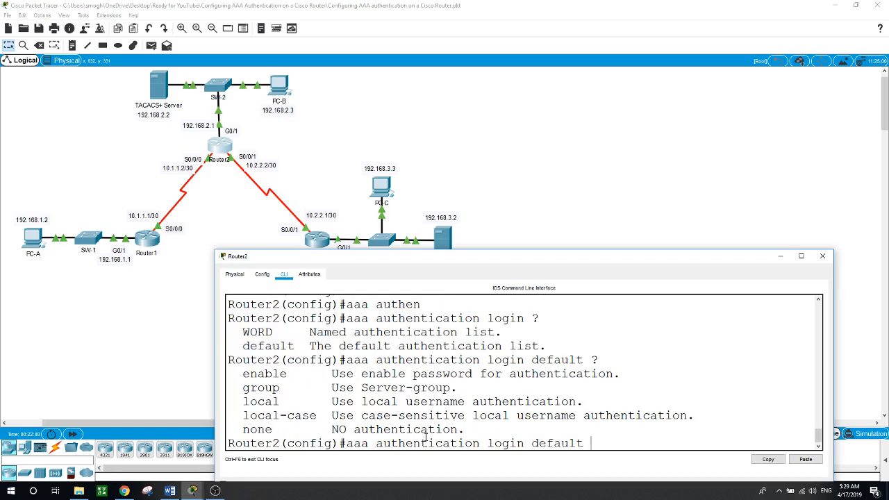
text(group tacac)
key(Tab)
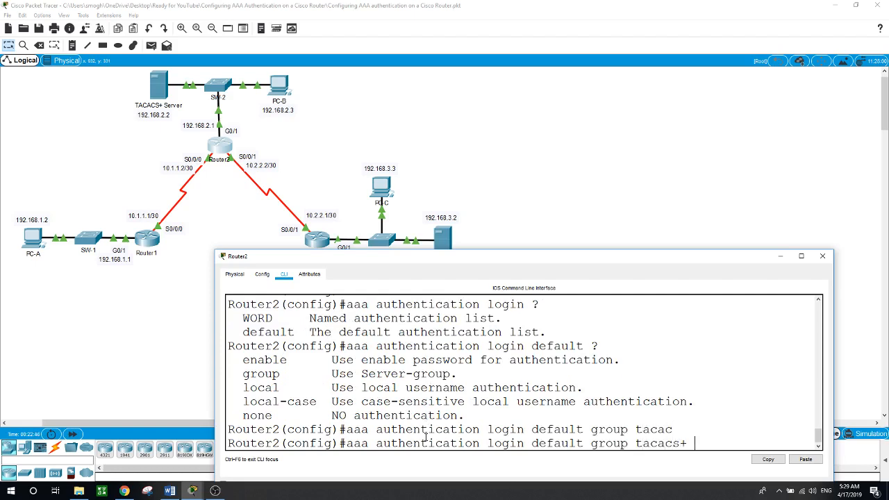
text(local)
key(Return)
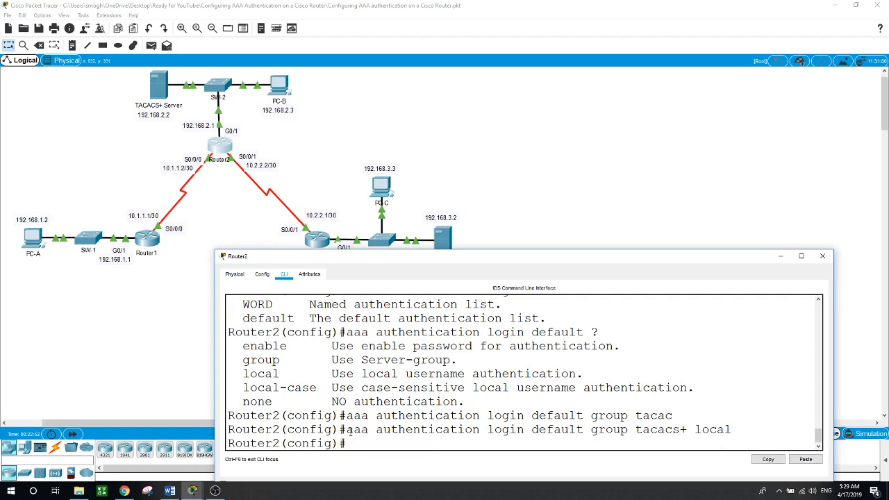
Highlight the authentication command and its local fallback, then close Router2's window.
drag(347, 429, 687, 429)
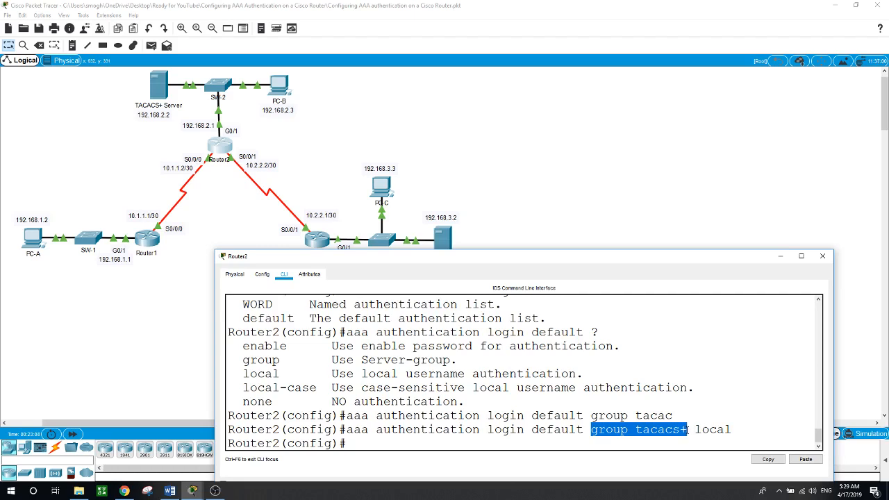
drag(693, 429, 732, 430)
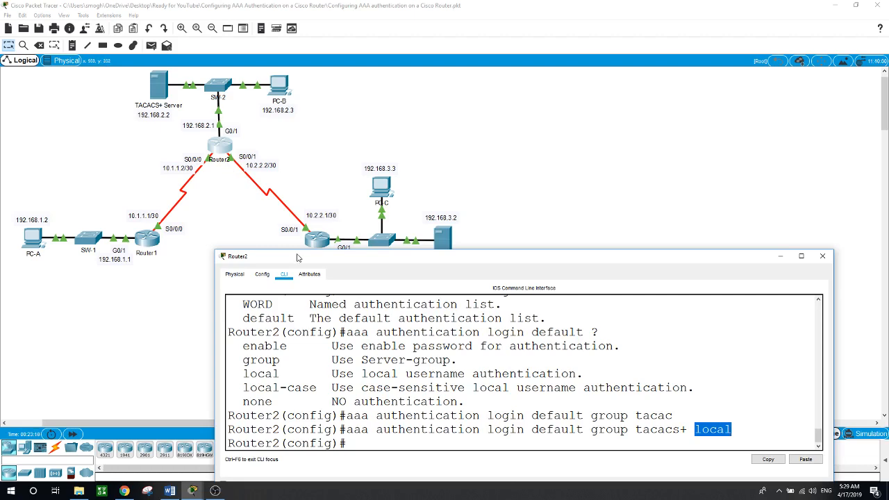
click(403, 448)
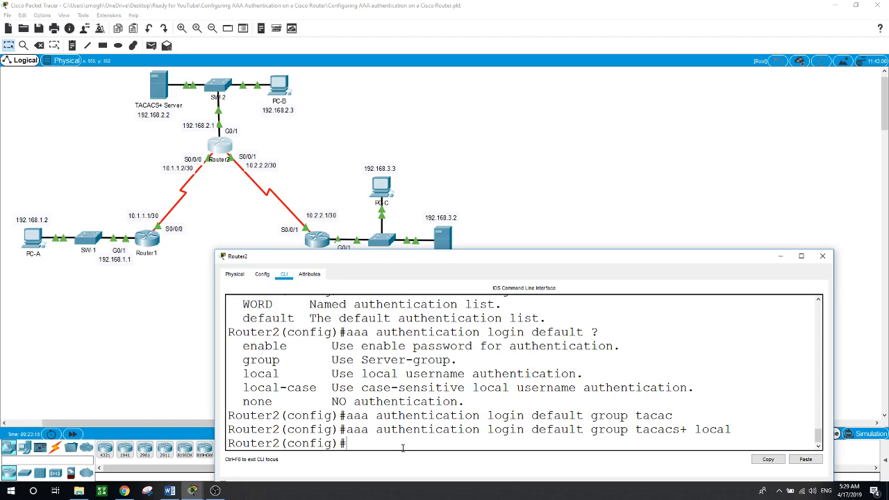
click(488, 205)
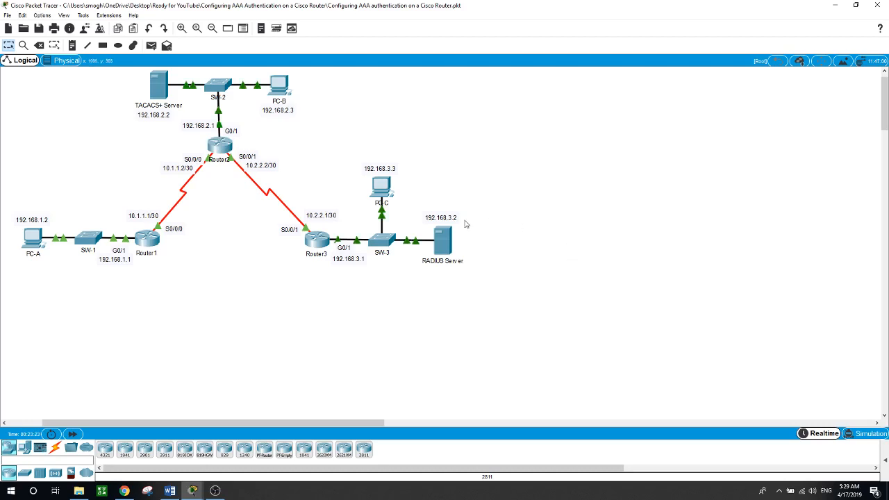
Apply login authentication default to Router2's line console 0.
click(221, 146)
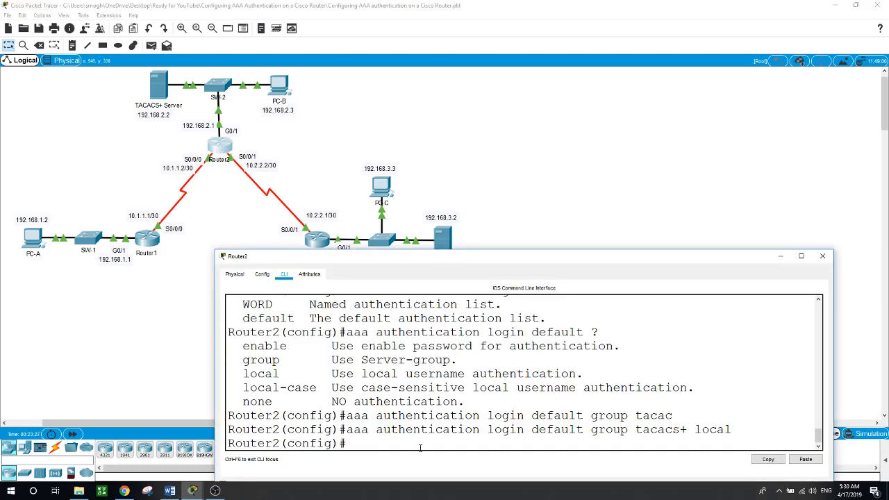
text(line con)
key(Tab)
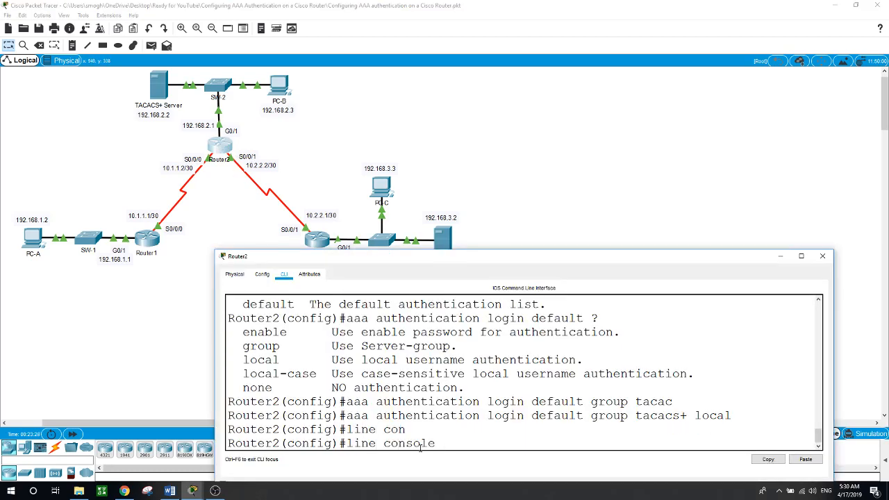
text(0)
key(Return)
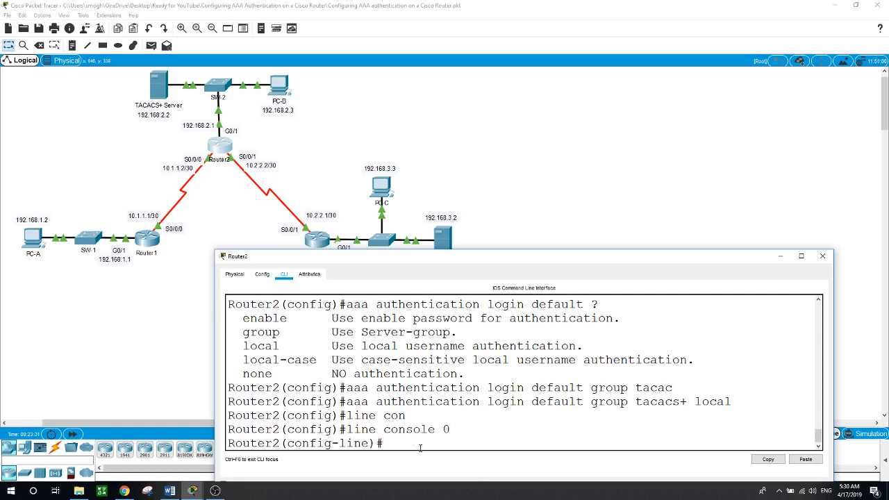
text(login authe)
key(Tab)
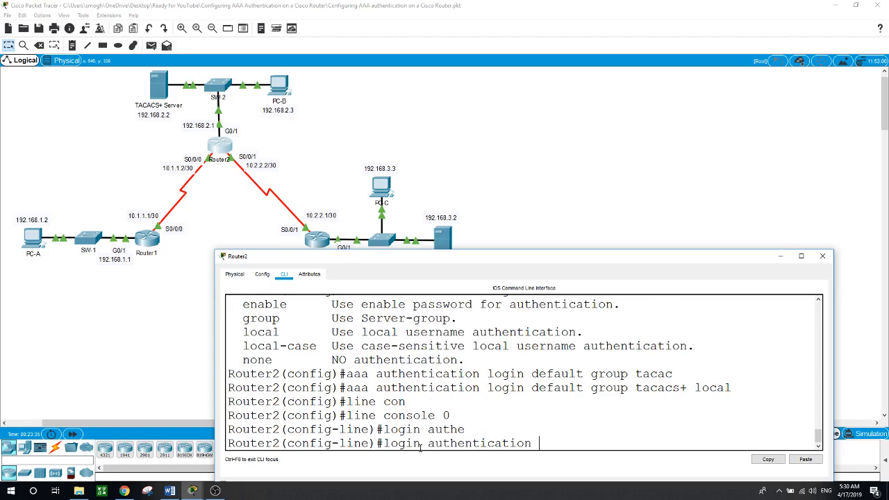
text(default)
key(Return)
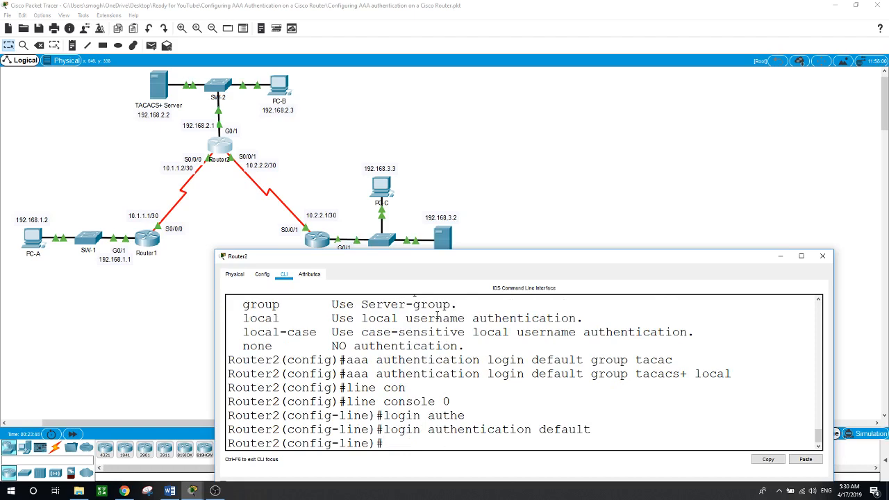
Exit configuration mode and log out of Router2's console session.
click(162, 324)
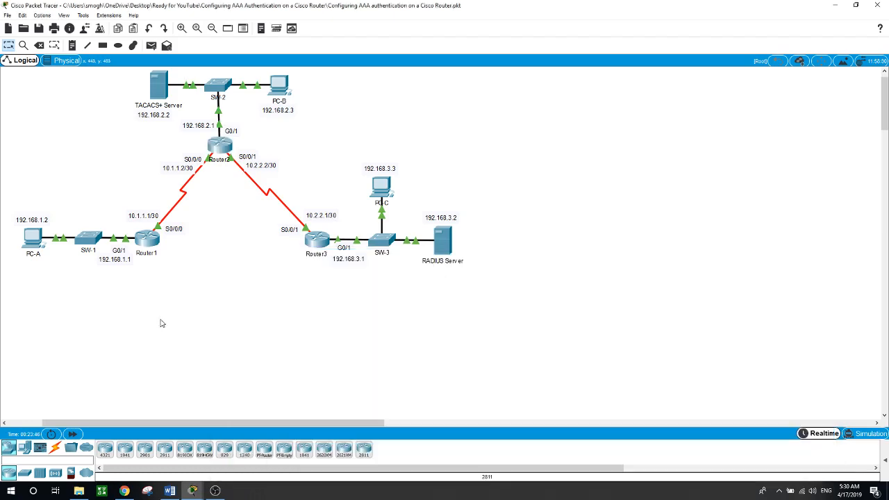
click(217, 146)
text(exit)
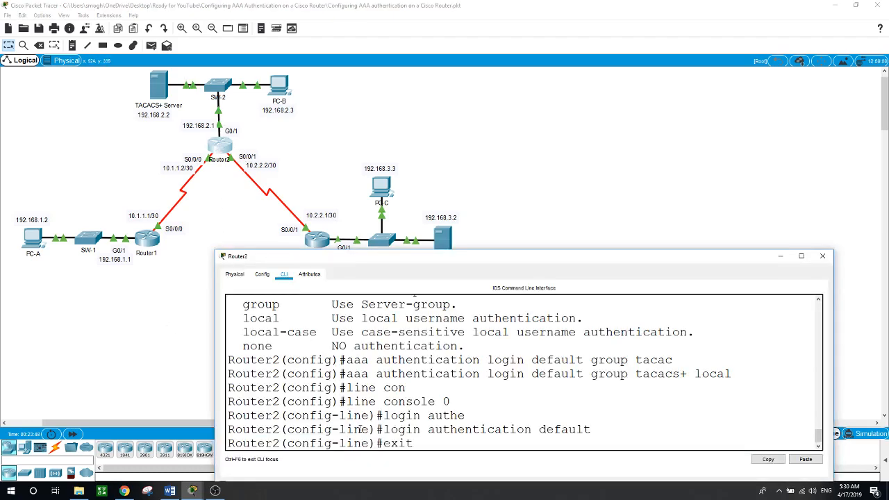
key(Return)
text(exit)
key(Return)
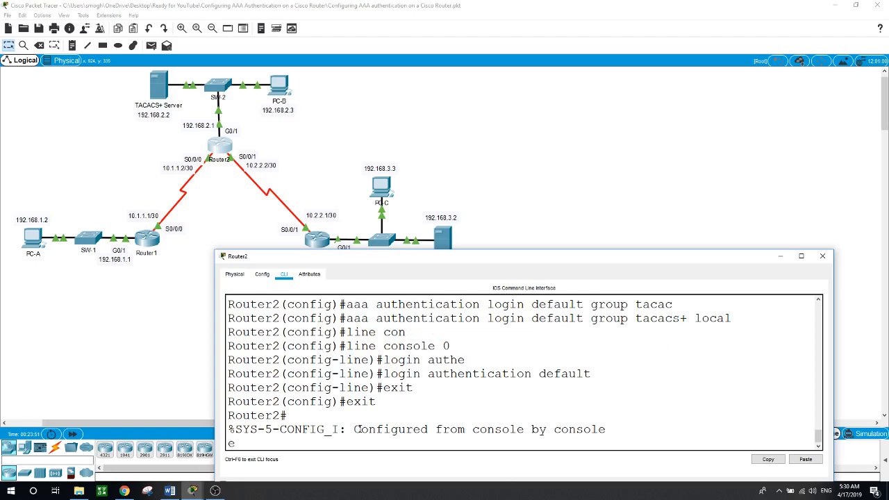
key(Return)
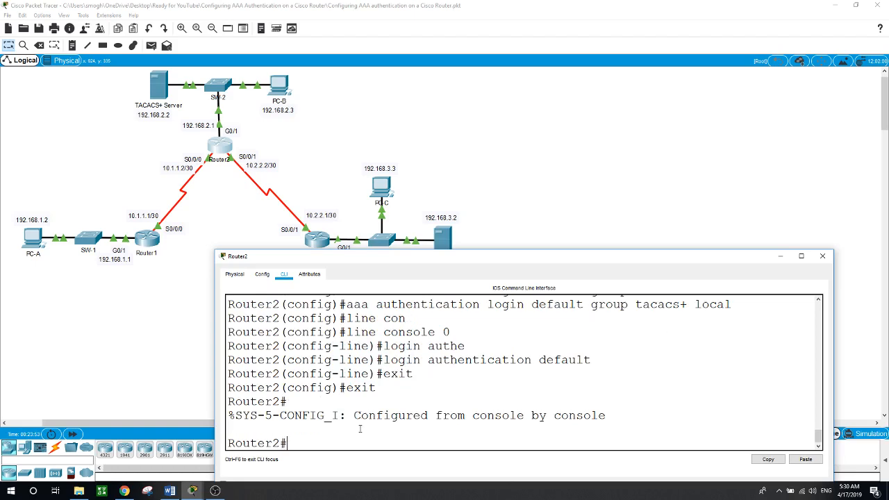
text(exit)
key(Return)
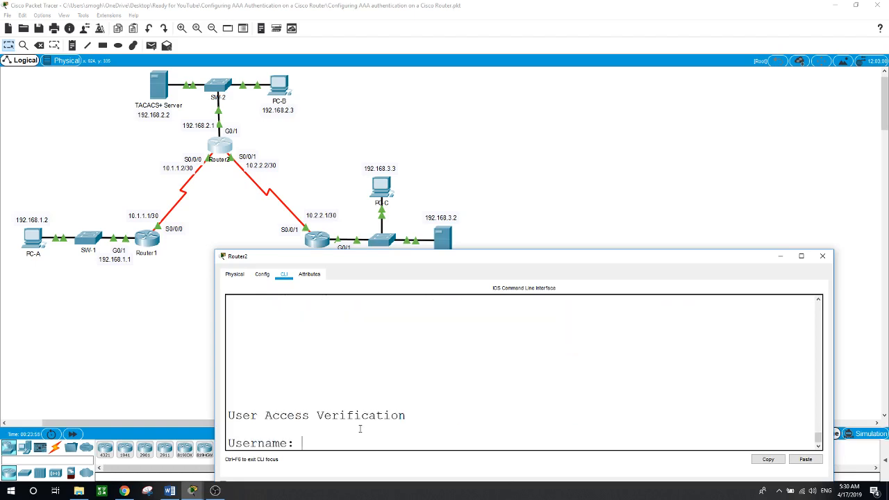
Attempt a login as admin2, which is rejected, then view the TACACS+ server's AAA settings.
text(admin2)
key(Return)
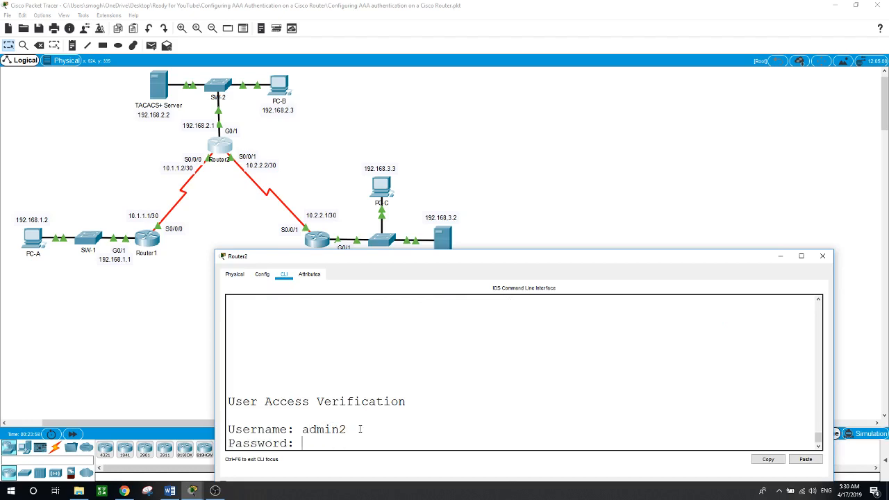
key(Return)
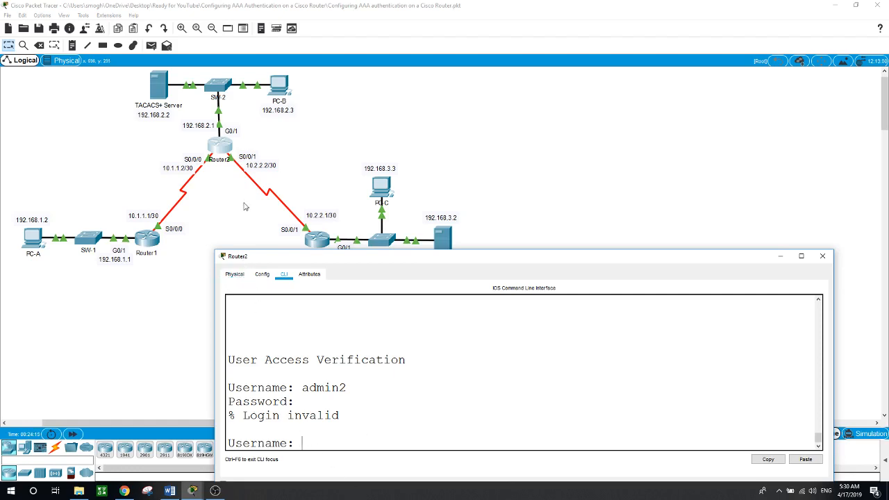
click(160, 86)
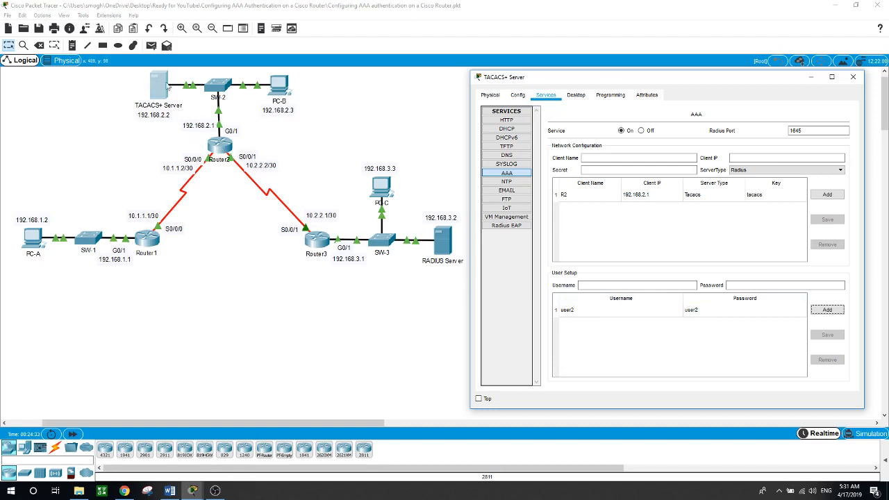
Log in to Router2 as user2 via TACACS+, run enable to reach Router2#, then close the console.
click(218, 143)
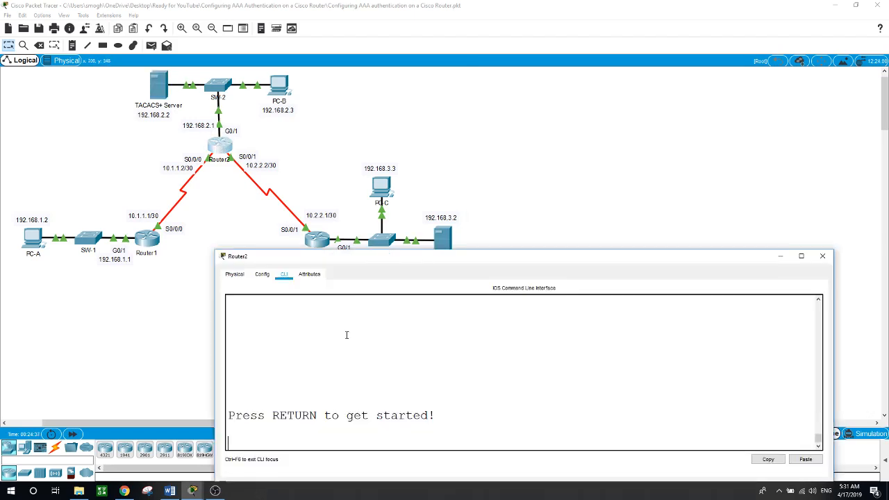
key(Return)
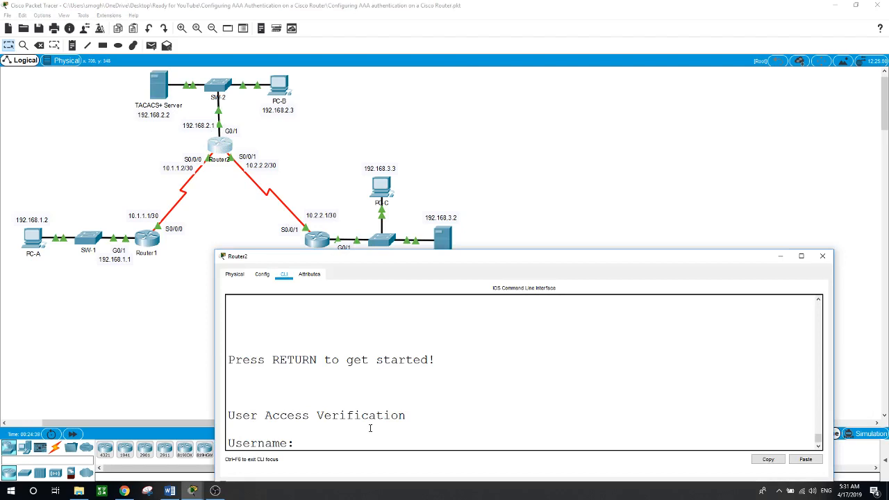
text(user2)
key(Return)
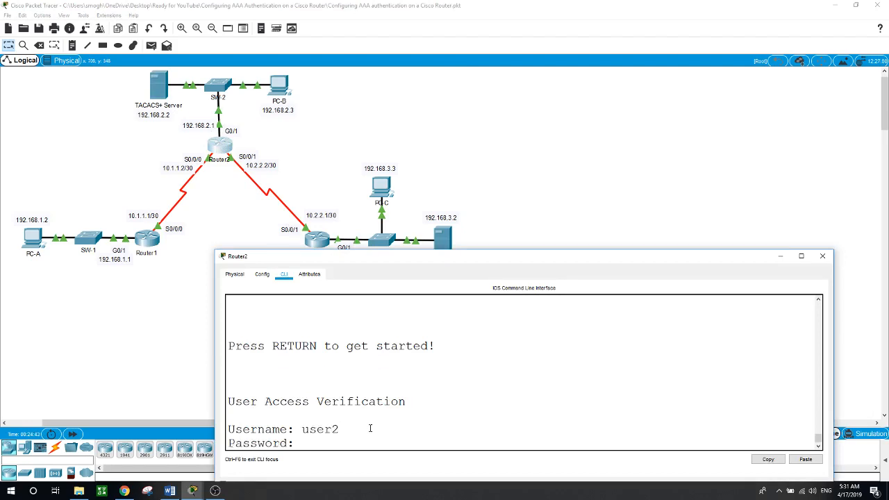
key(Return)
text(en)
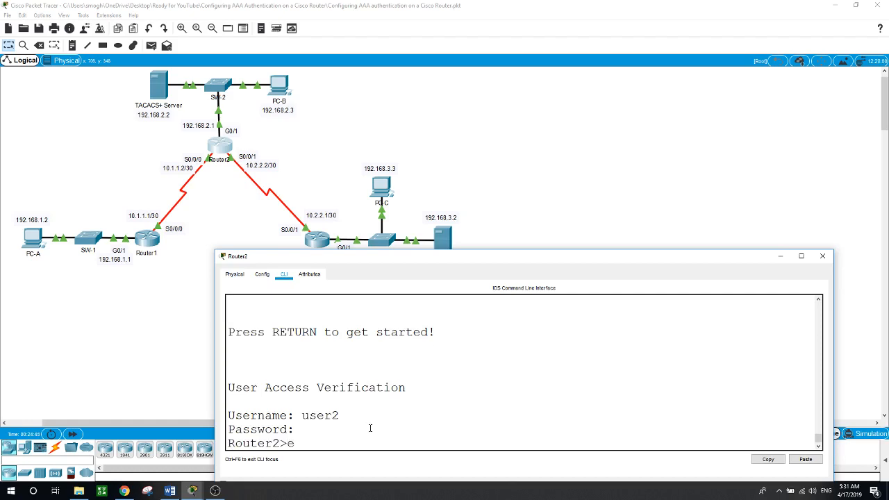
key(Return)
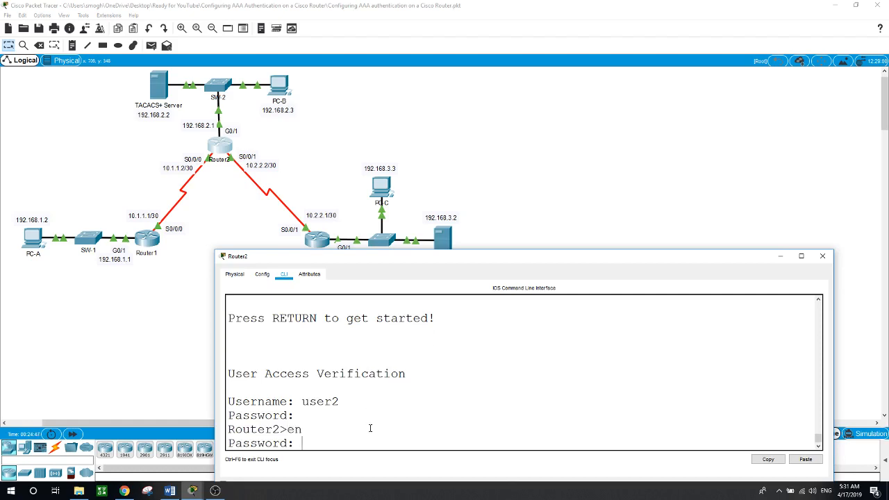
key(Return)
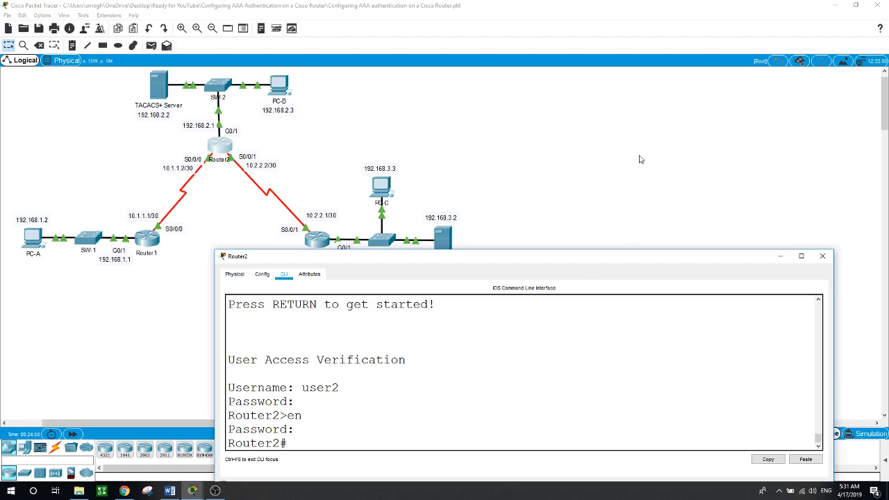
key(alt+F4)
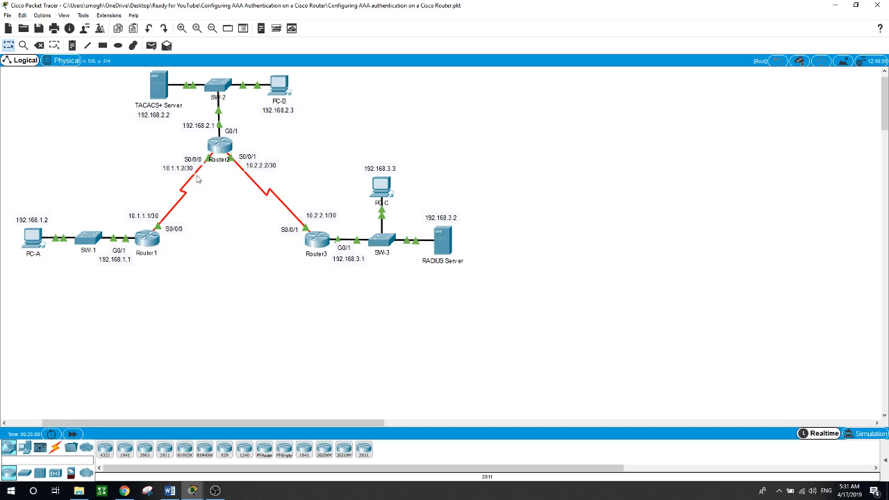
click(160, 92)
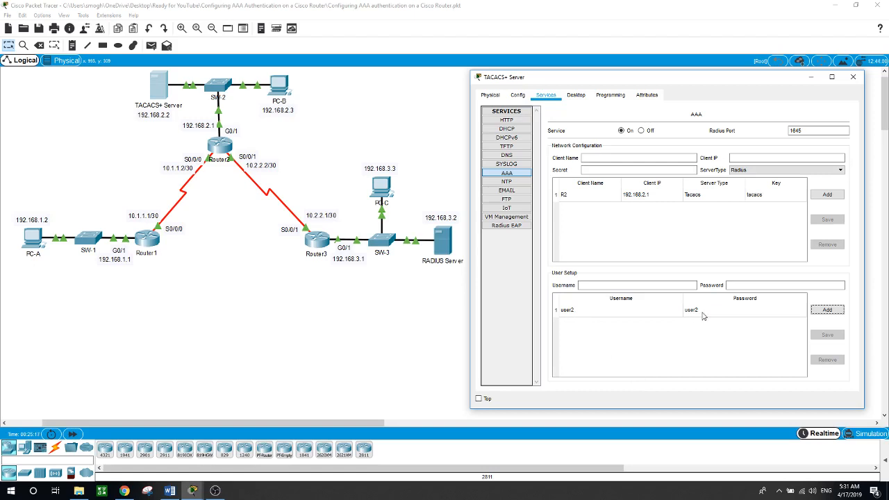
click(433, 318)
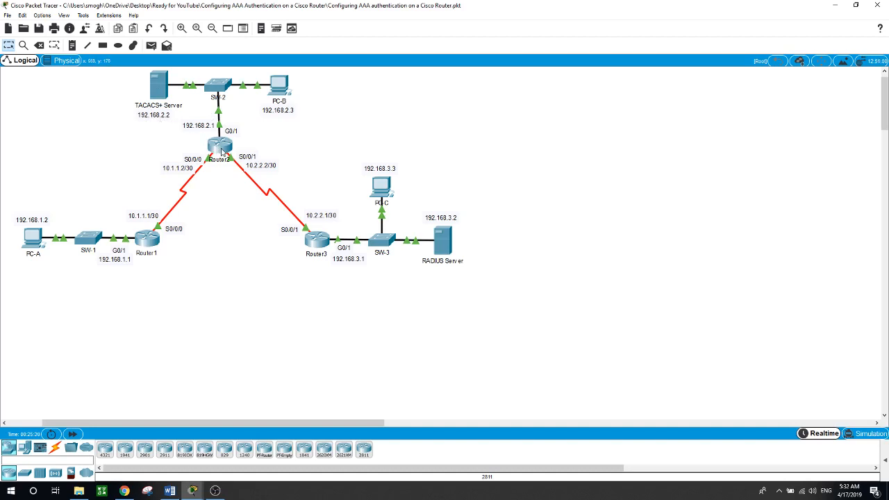
On Router3, enter privileged mode and run show run | inc user to list existing usernames.
mouse_move(222, 150)
click(318, 246)
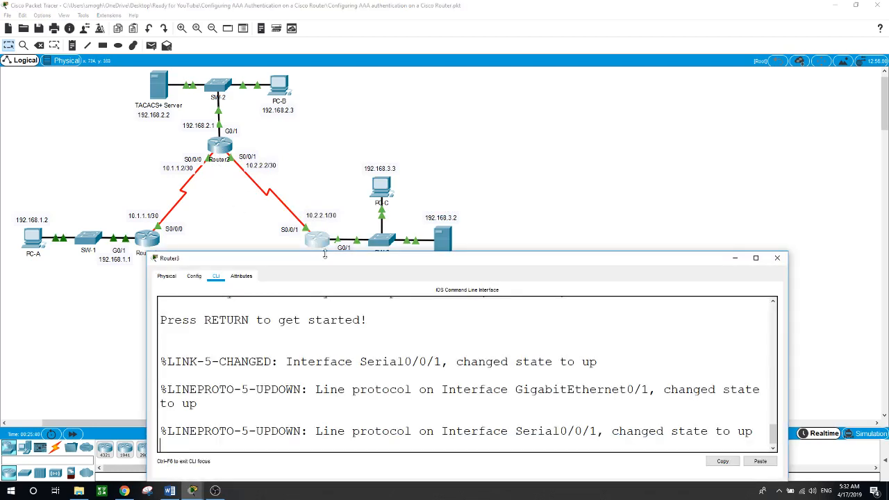
key(Return)
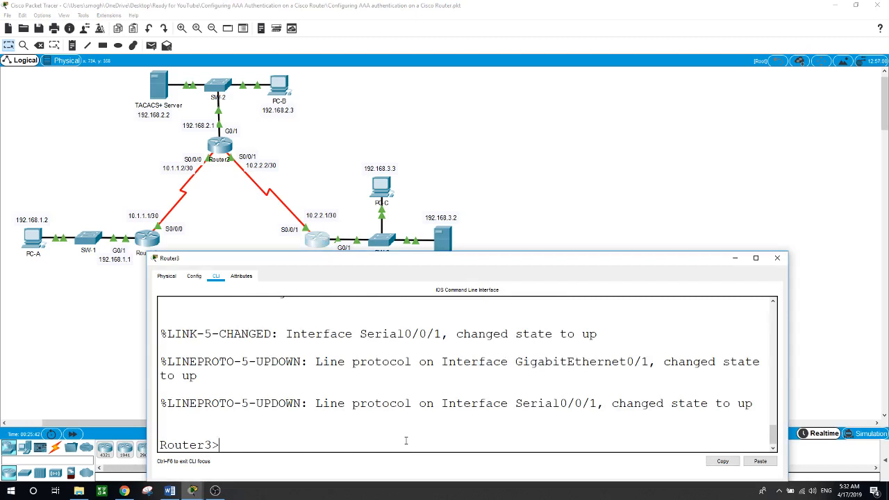
text(en)
key(Return)
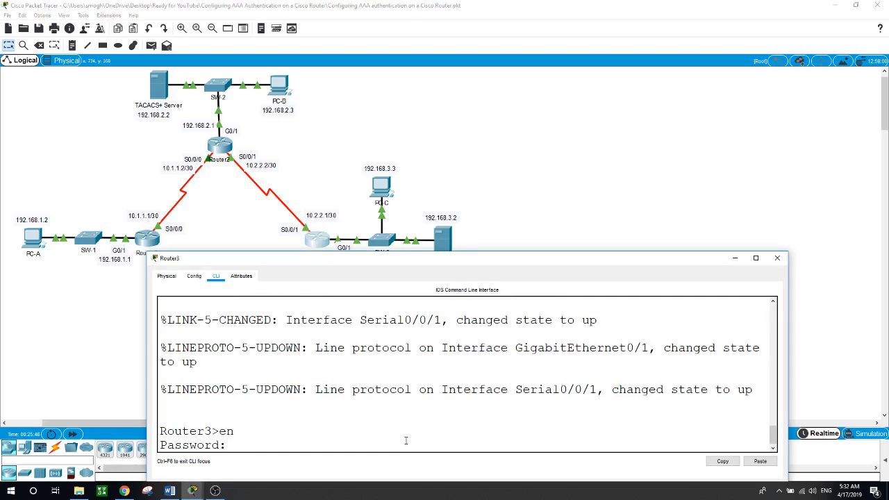
key(Return)
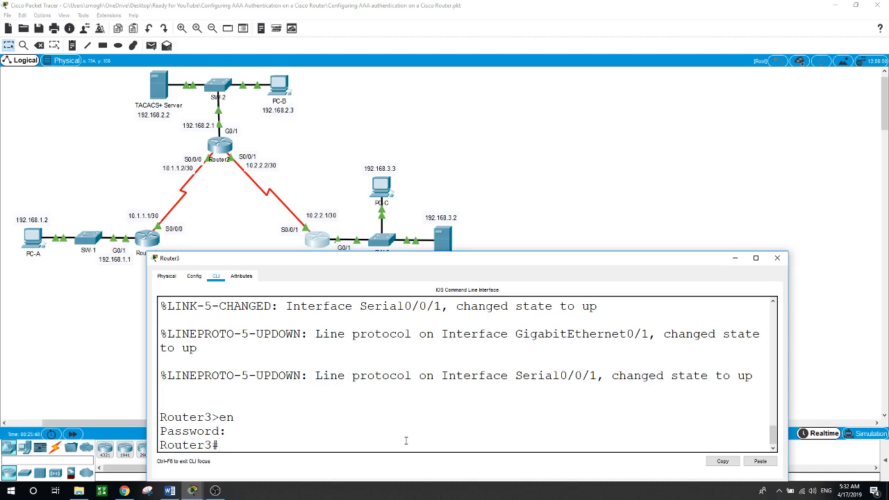
text(show)
text(  run)
text(|)
text( inc use)
text(r)
key(Return)
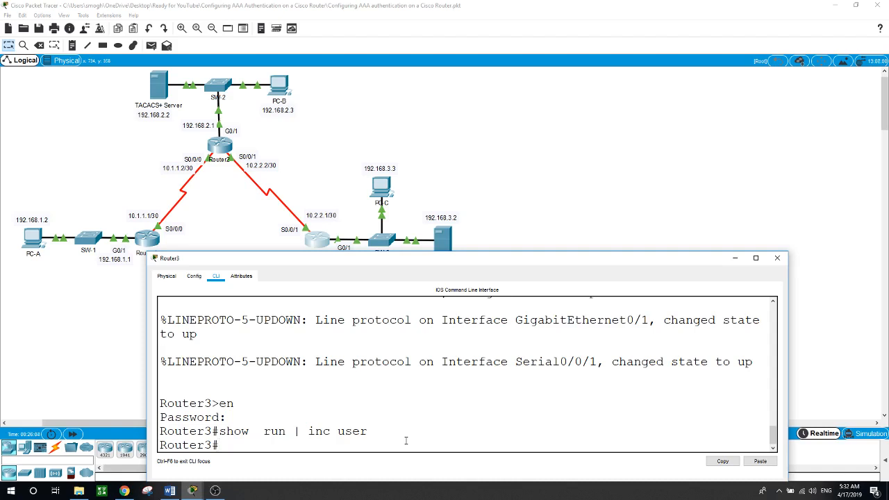
In conf t, create local user admin3 with a secret password, then close Router3's window.
text(conf t)
key(Return)
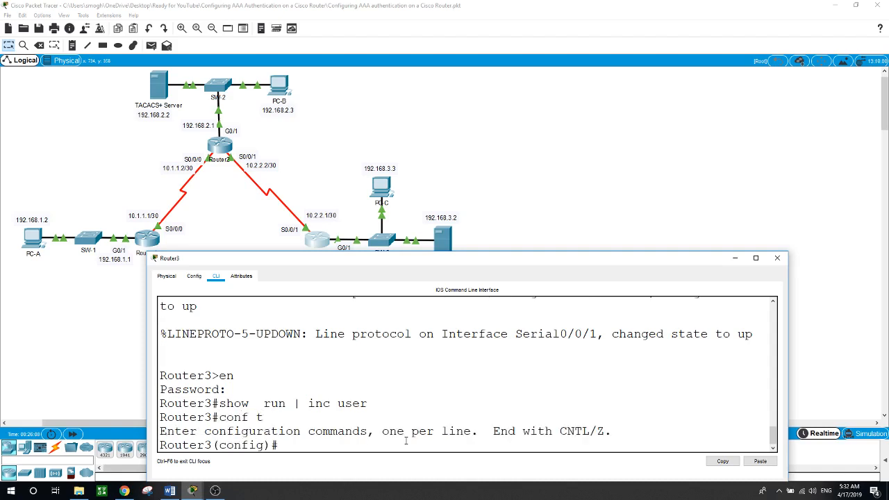
text(user)
key(Tab)
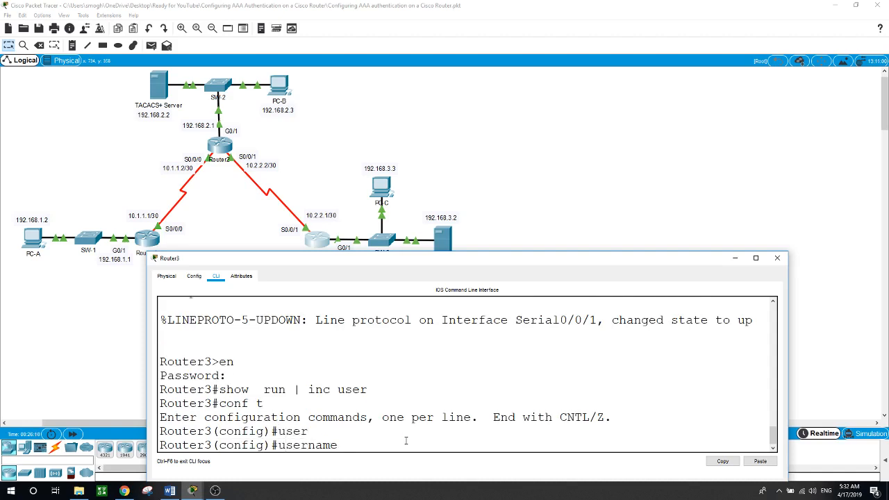
text(admin3 sec)
key(Tab)
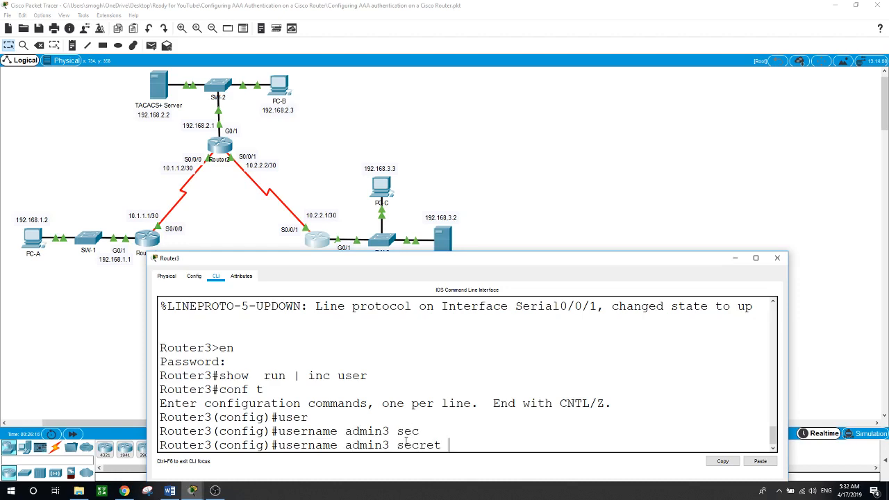
text(admin3)
key(Return)
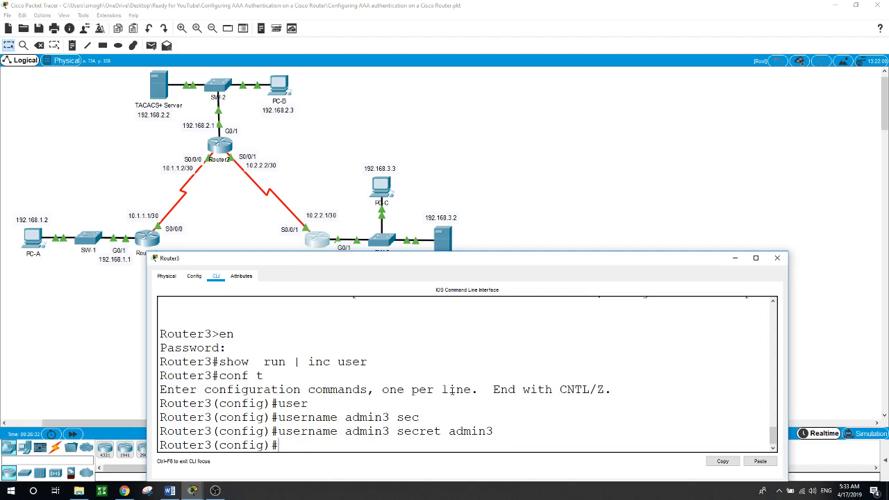
click(557, 179)
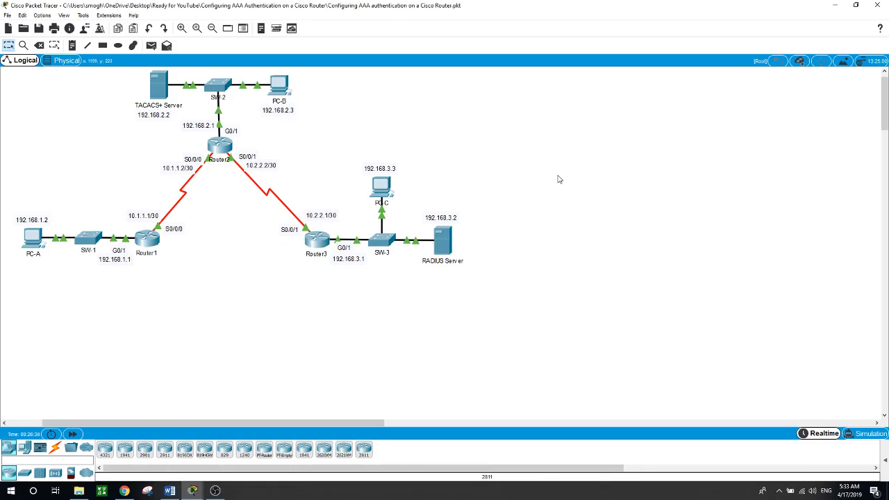
Open the RADIUS Server's AAA service showing client R3 at 192.168.3.1 and user3.
click(443, 242)
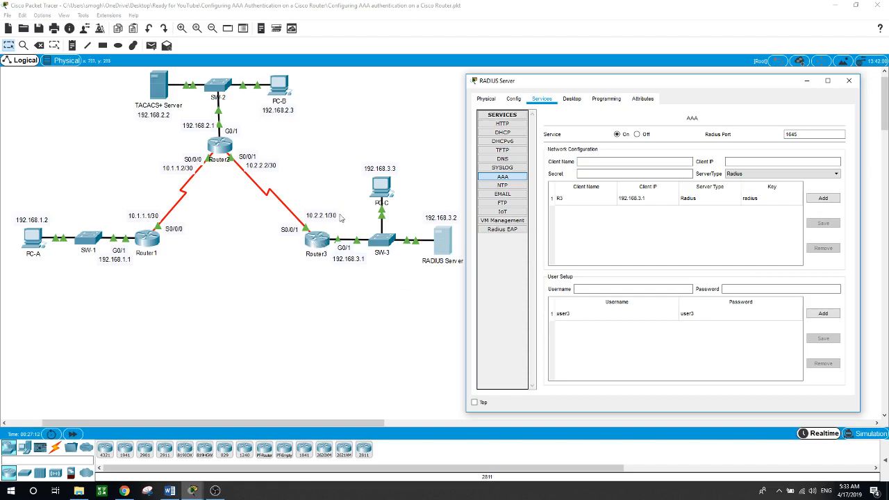
Set 192.168.3.2 as Router3's RADIUS server host.
click(419, 313)
click(317, 240)
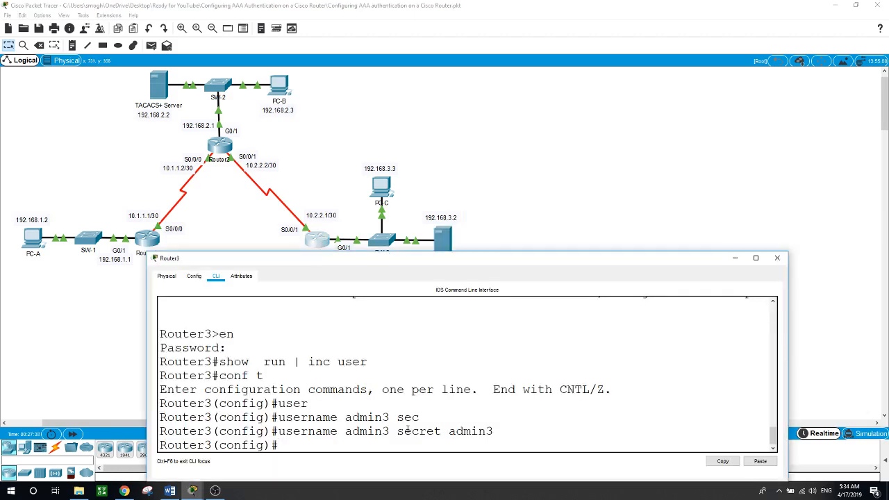
text(rad)
key(Tab)
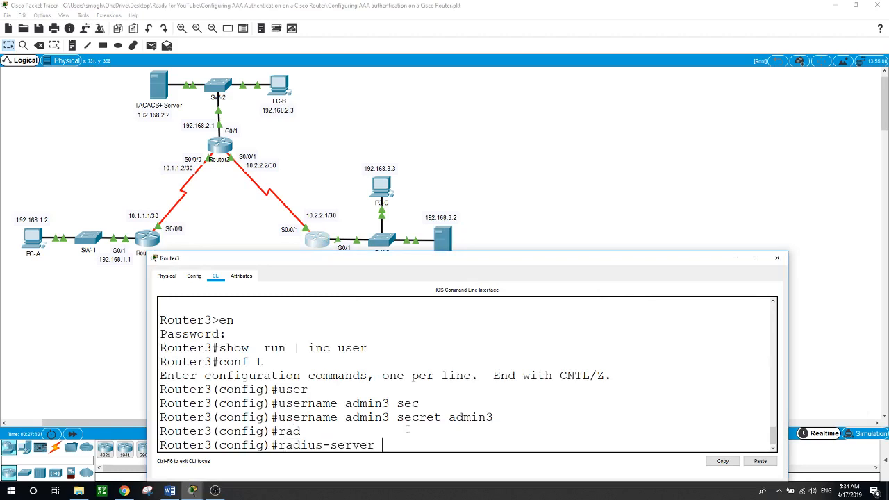
text(host ?)
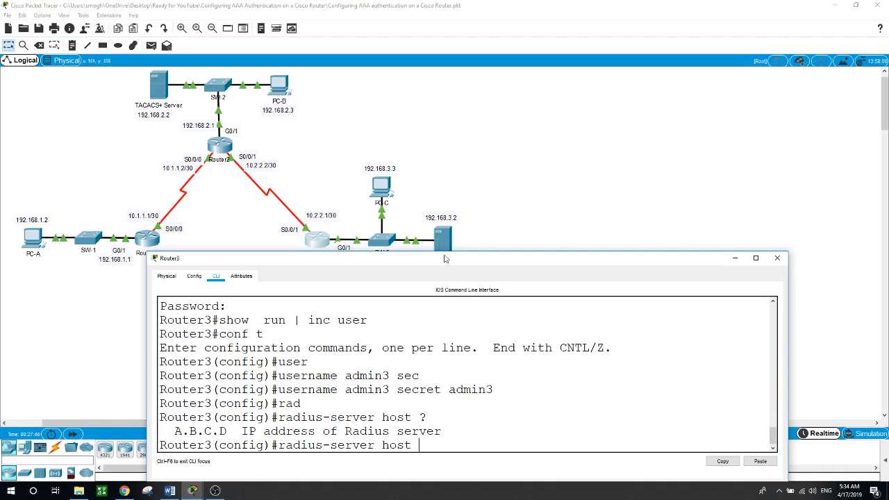
mouse_move(445, 258)
mouse_down()
mouse_move(445, 267)
mouse_move(442, 256)
mouse_move(454, 252)
mouse_up()
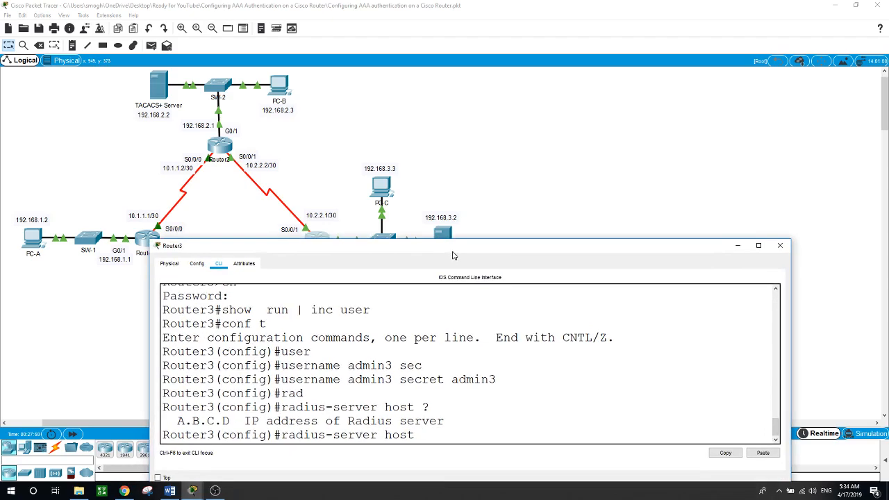
text(192.168.3.2)
key(Return)
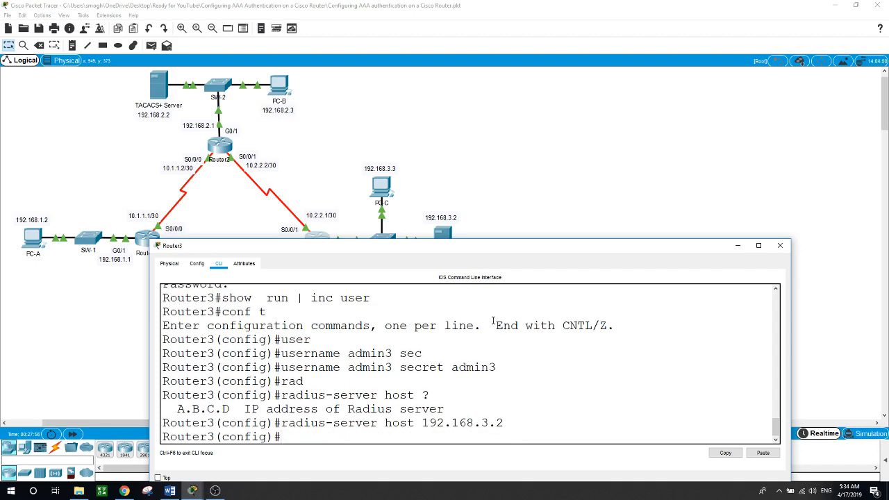
Enter Router3's RADIUS shared key, matching the server's AAA page, then close Router3's window.
text(rad)
key(Tab)
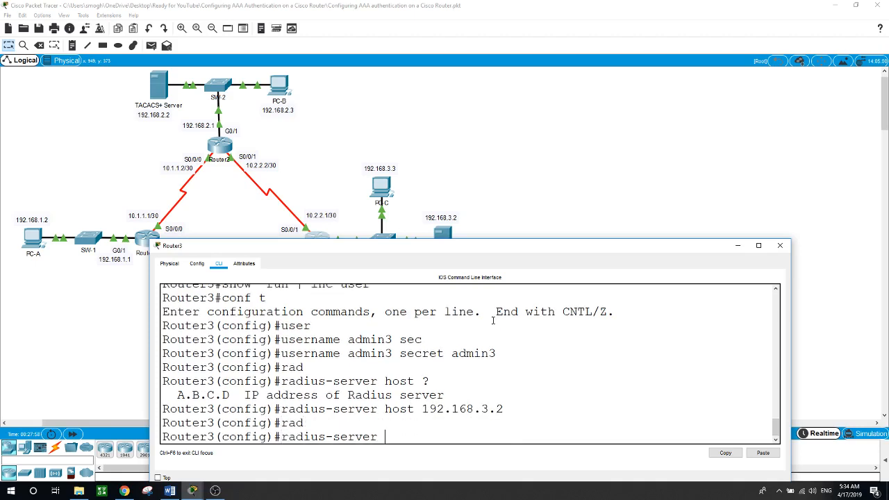
text(key)
click(442, 236)
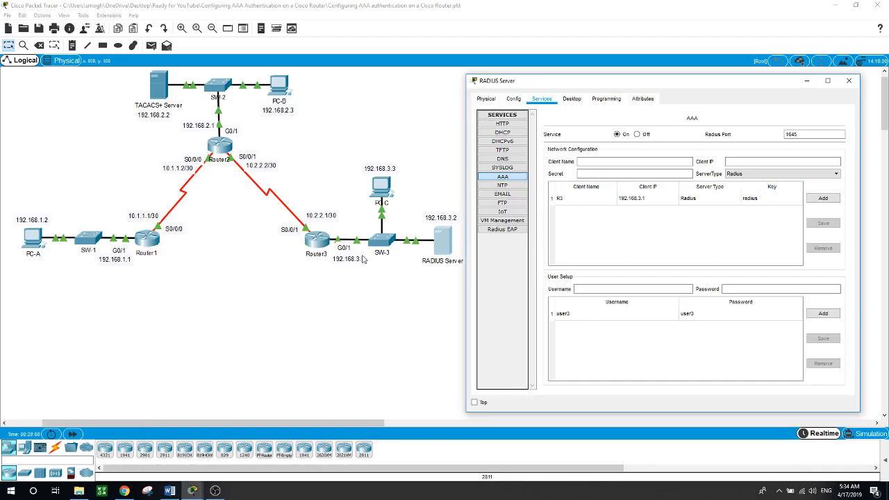
click(315, 244)
text(radius-server key radius)
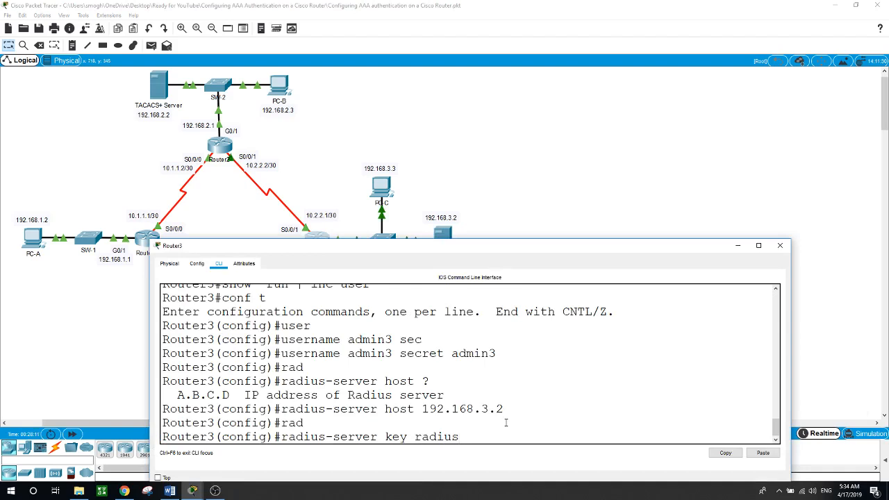
key(Return)
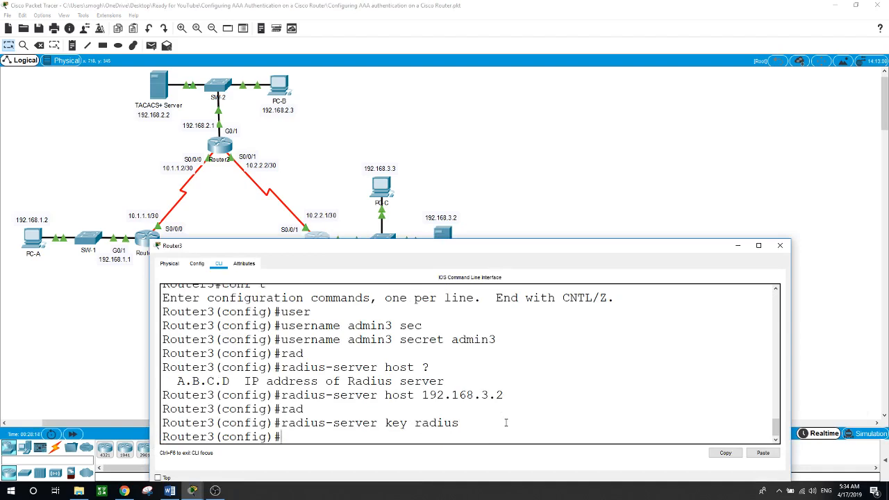
click(545, 171)
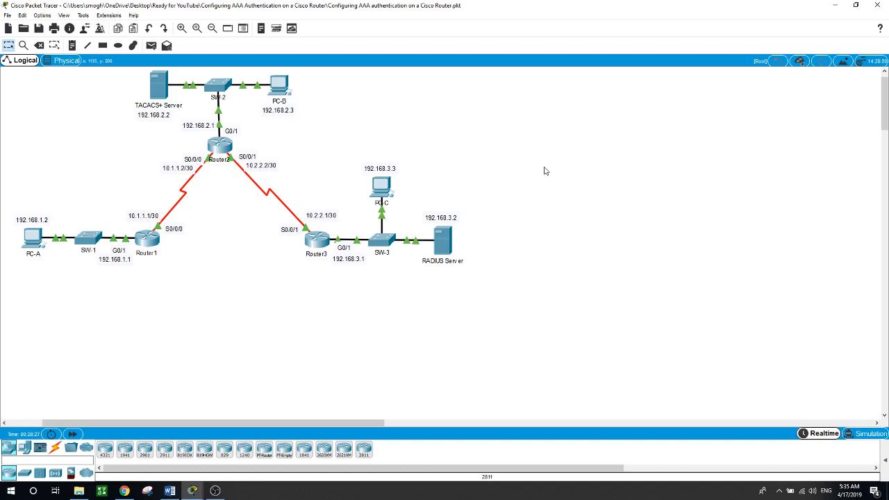
On Router3, enter aaa new-model and aaa authentication login default group radius local.
click(311, 238)
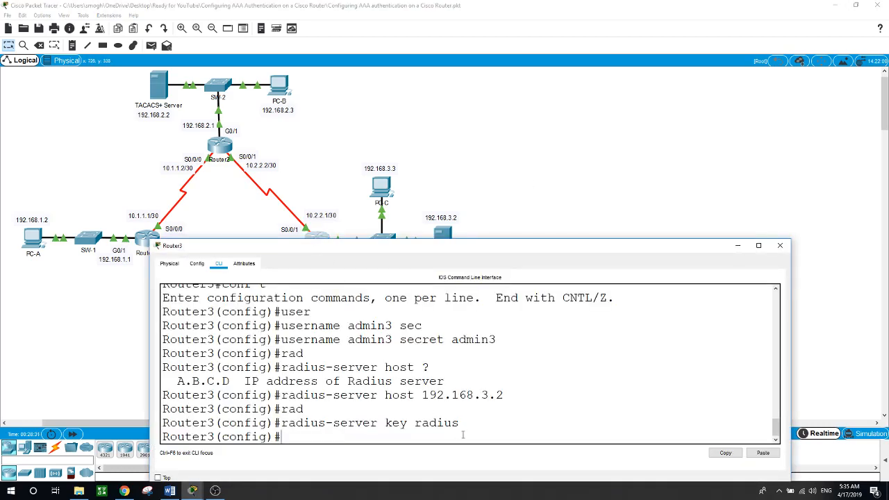
text(aaa ne)
key(Tab)
key(Return)
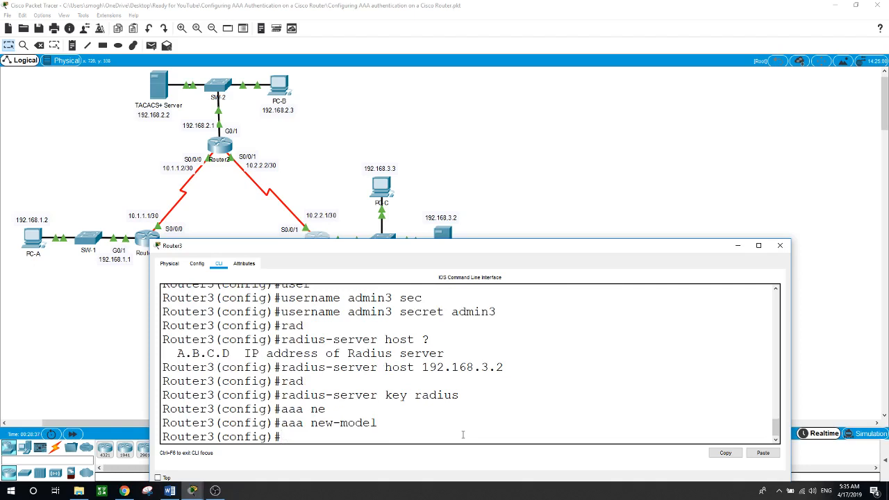
text(aaa aut)
key(Tab)
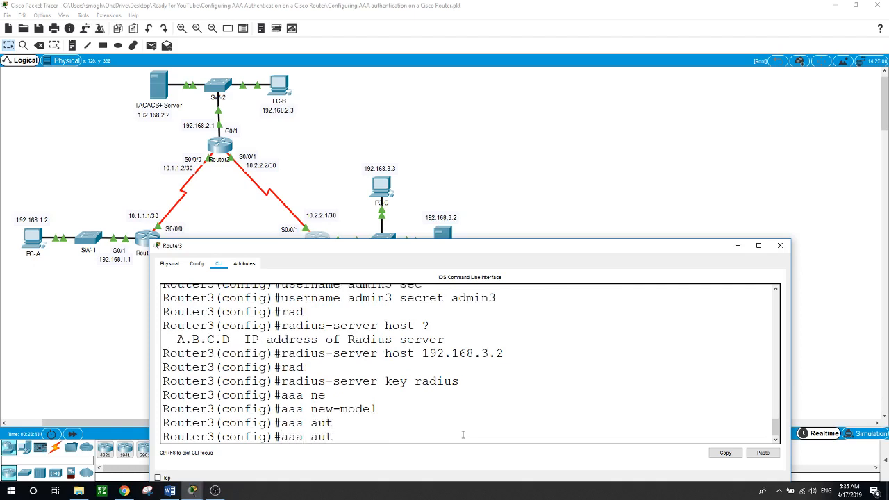
text(hen)
key(Tab)
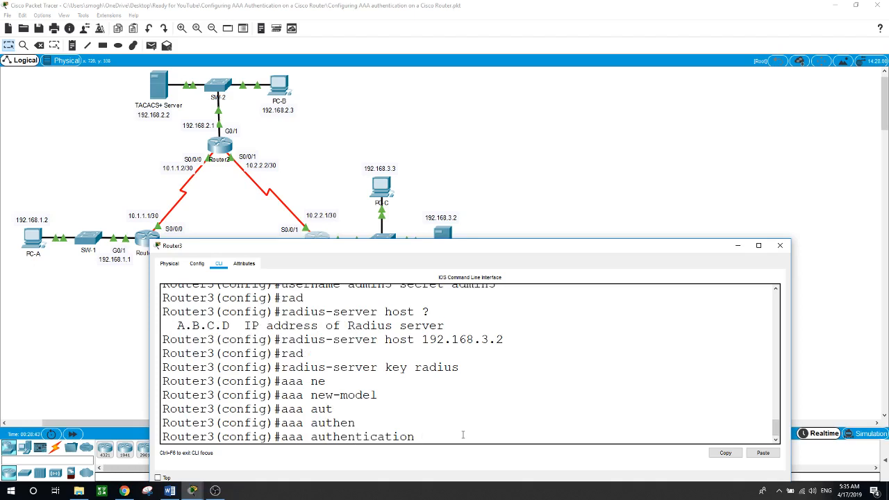
text(login default group r)
key(Tab)
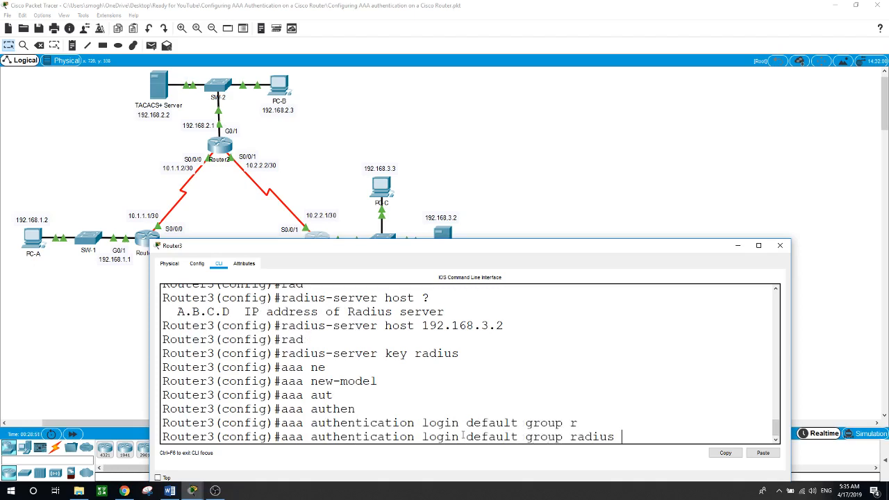
text(local)
key(Return)
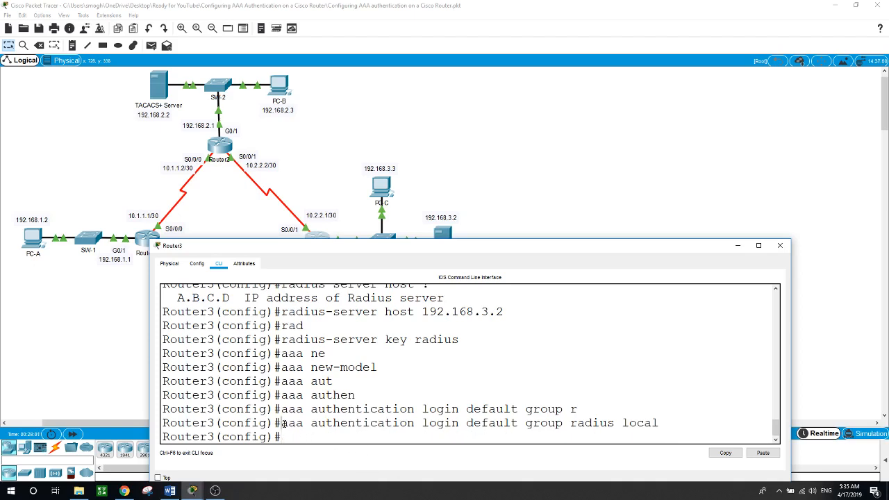
drag(283, 423, 617, 425)
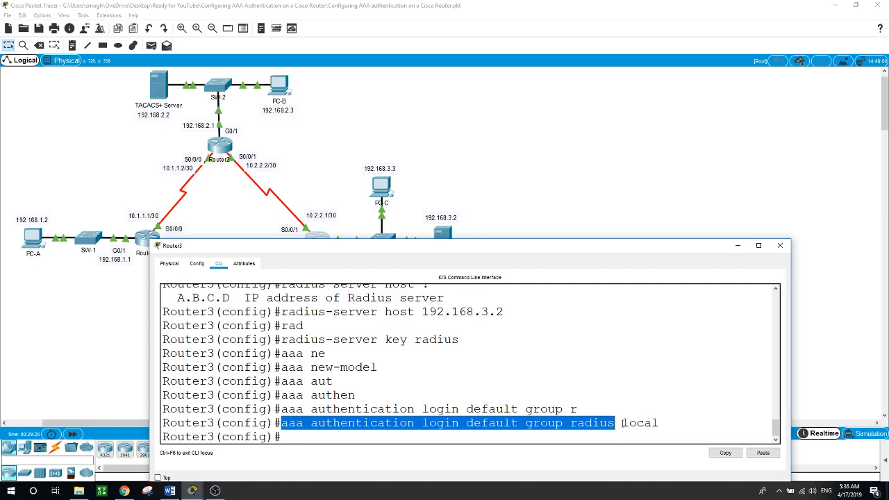
Check the local fallback in the AAA login line, then start typing 'line con' on Router3.
drag(623, 423, 659, 423)
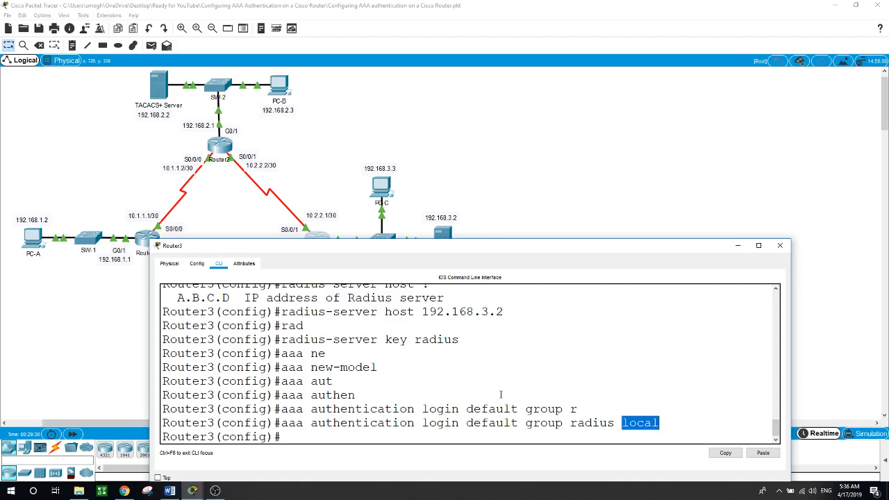
click(355, 439)
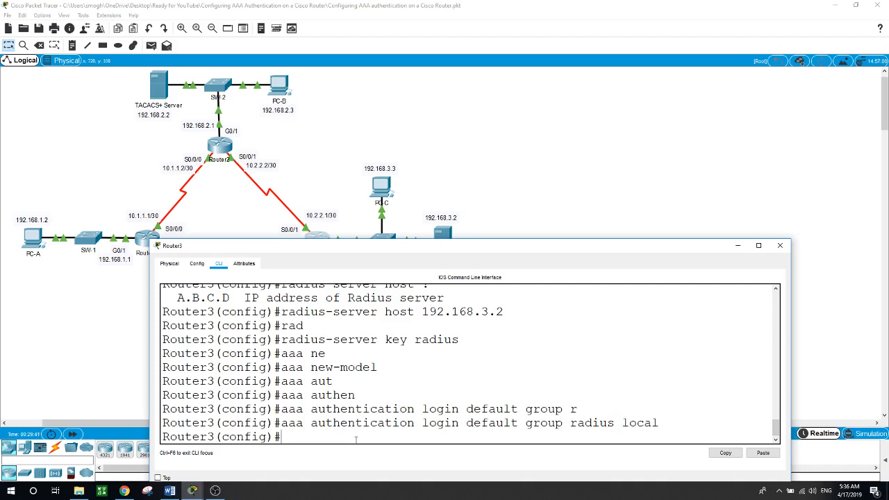
text(line con)
Apply 'login authentication default' to Router3's line console 0.
key(Tab)
text(0)
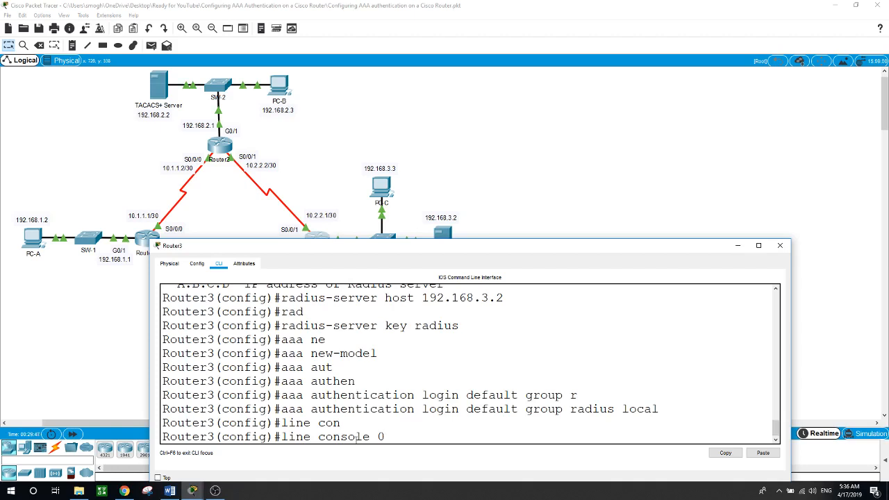
key(Return)
text(login)
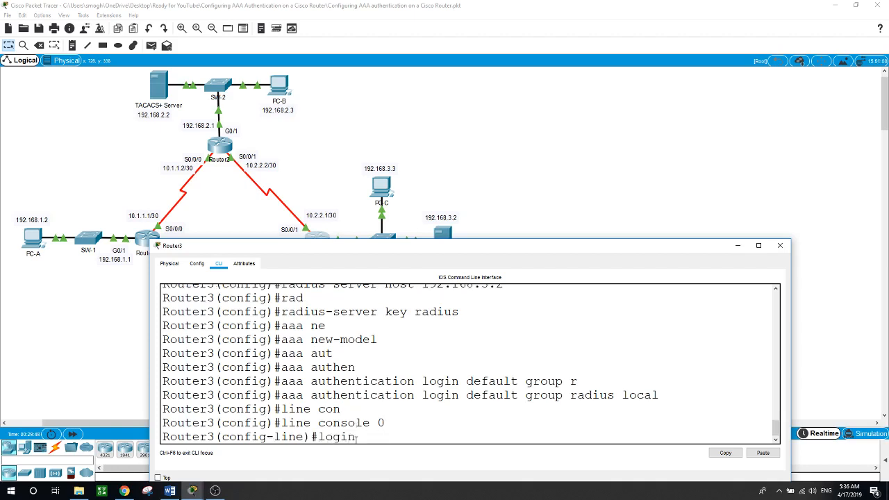
key(Tab)
text(auth)
key(Tab)
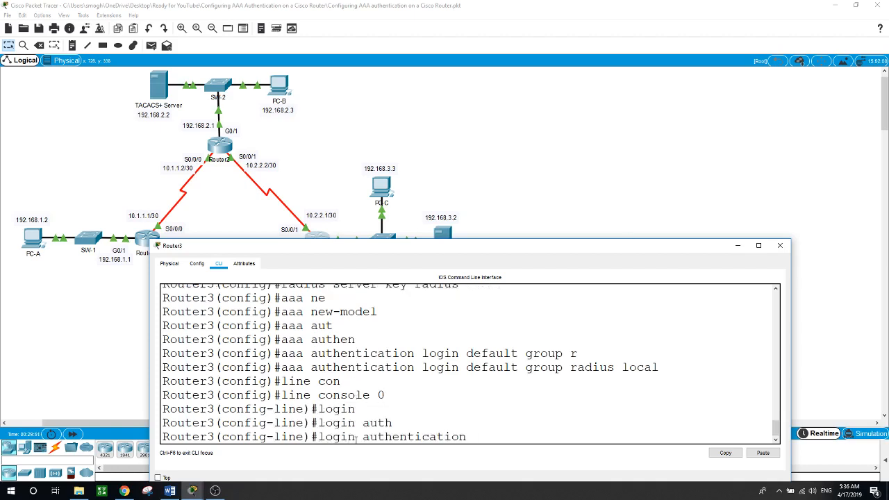
text(default)
key(Return)
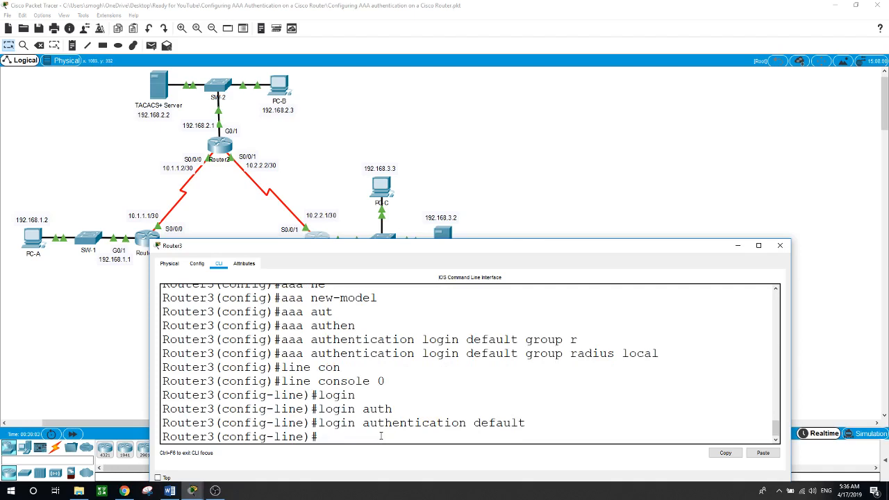
Exit configuration mode and log out of Router3's console with three exit commands.
text(exit)
key(Return)
text(exit)
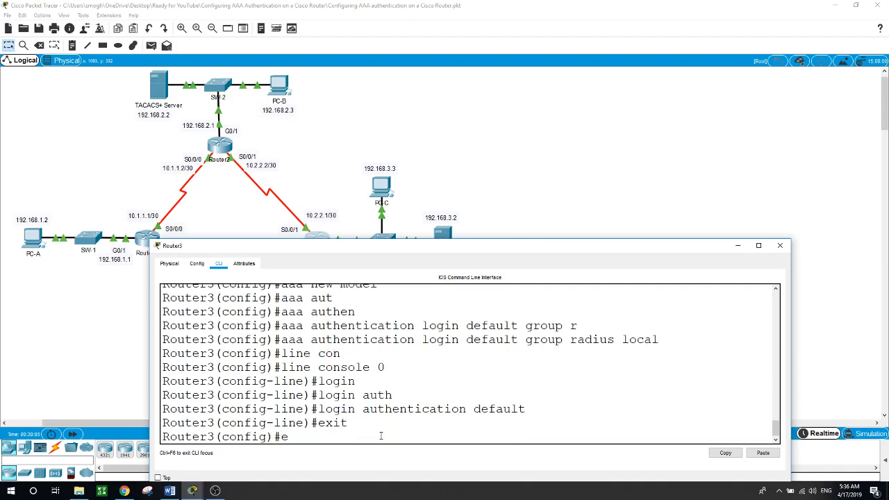
key(Return)
text(exit)
key(Return)
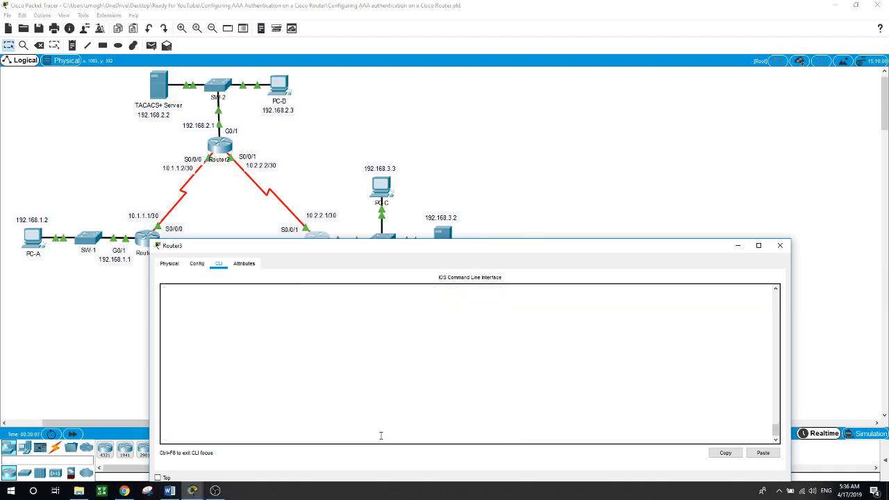
Attempt a Router3 console login as admin3, which is rejected as Login invalid.
key(Return)
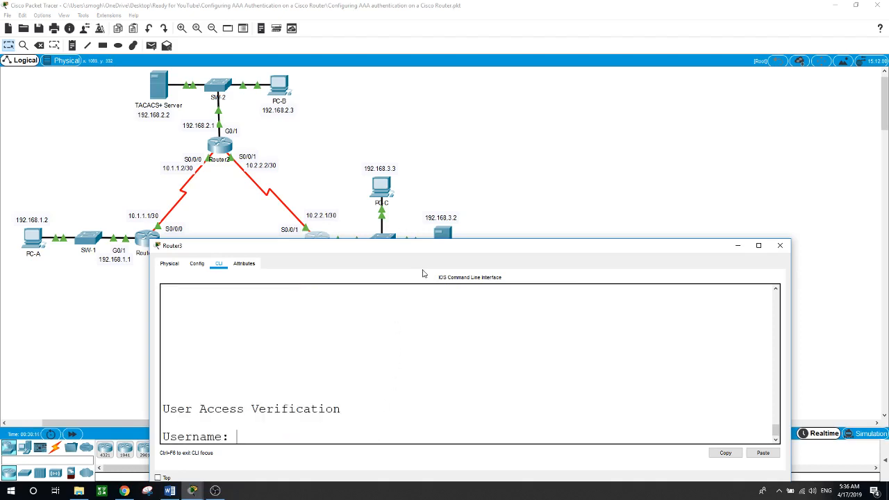
mouse_move(440, 252)
mouse_down()
mouse_move(428, 276)
mouse_move(435, 269)
mouse_up()
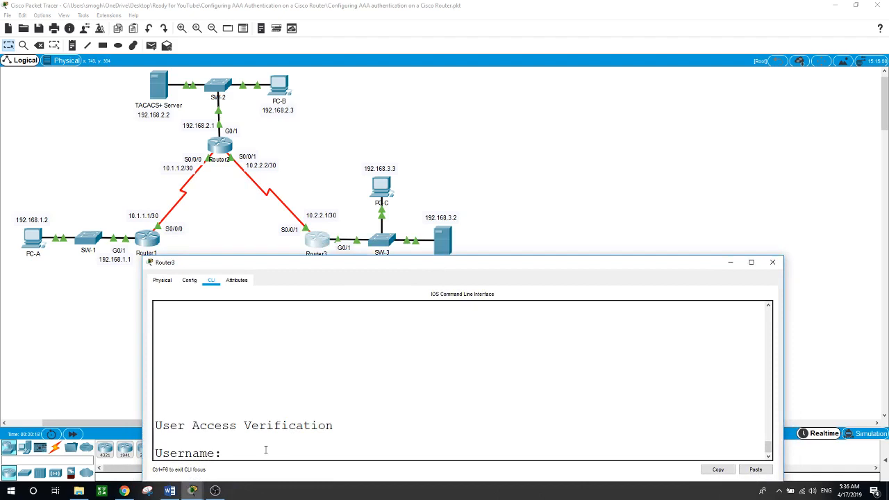
text(admin3)
key(Return)
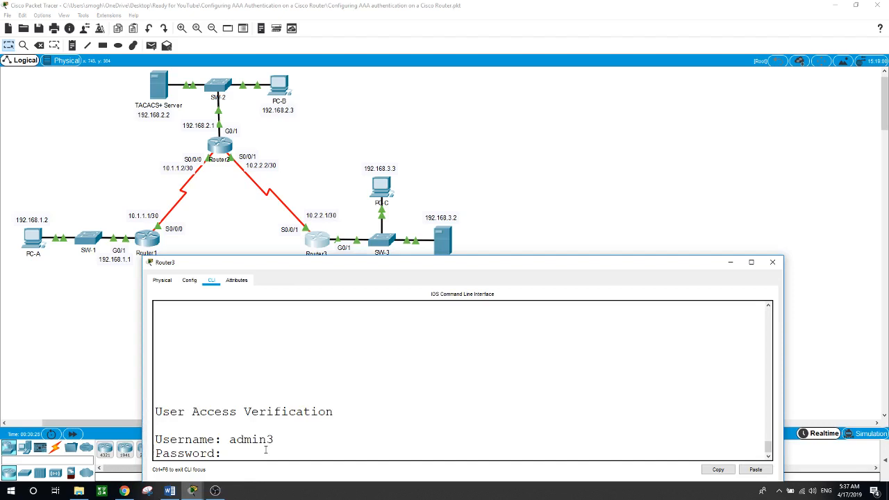
key(Return)
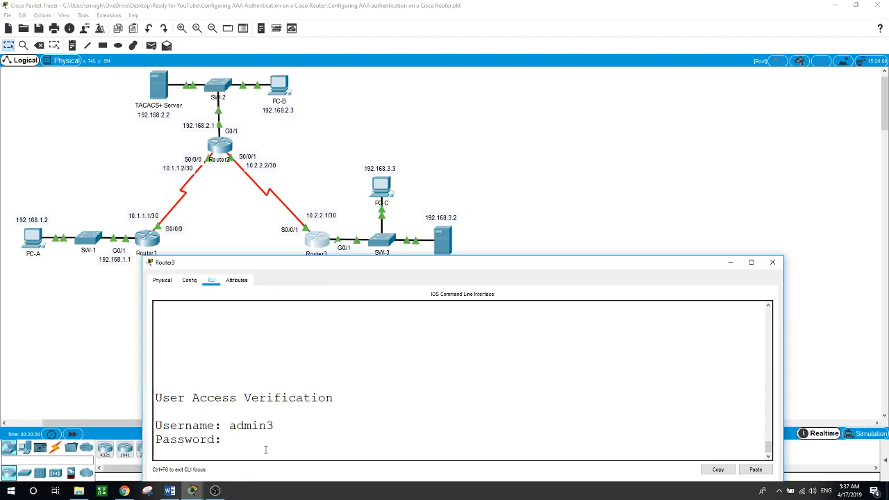
key(Return)
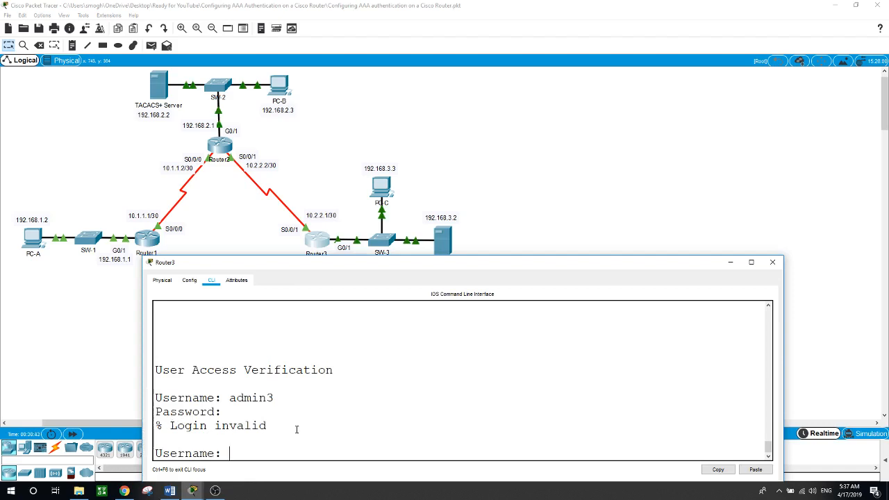
drag(433, 265, 430, 270)
click(439, 243)
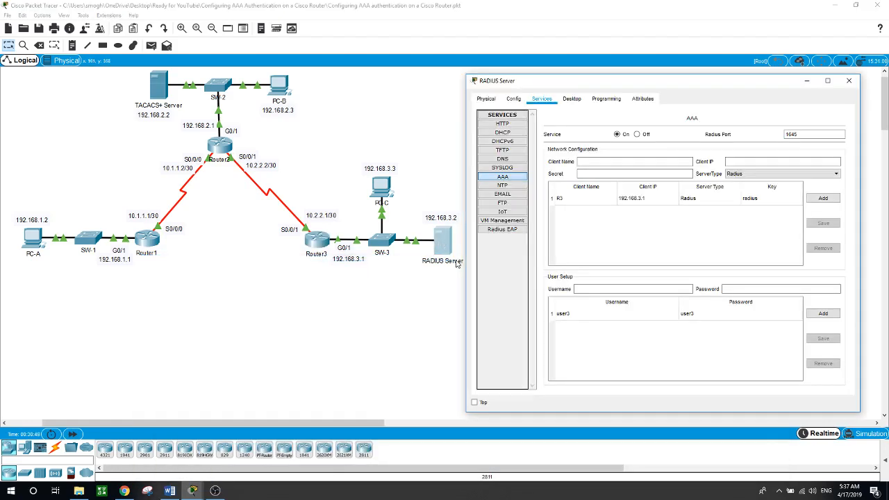
click(559, 316)
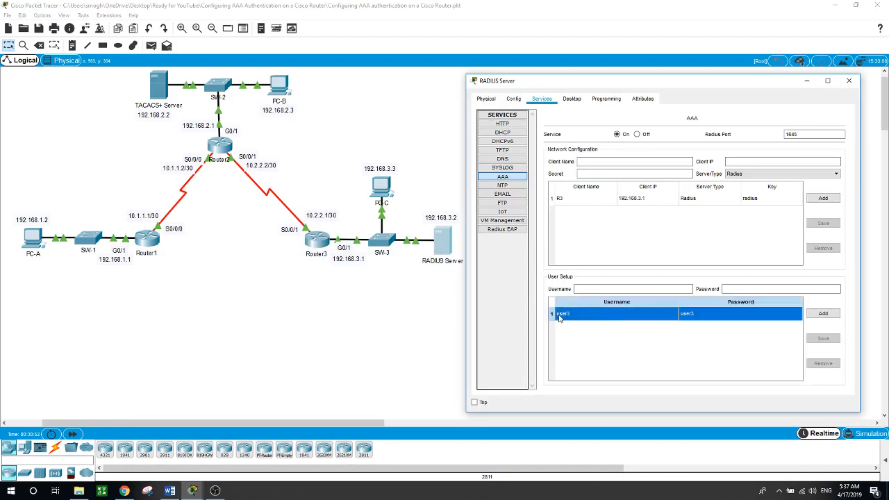
click(562, 318)
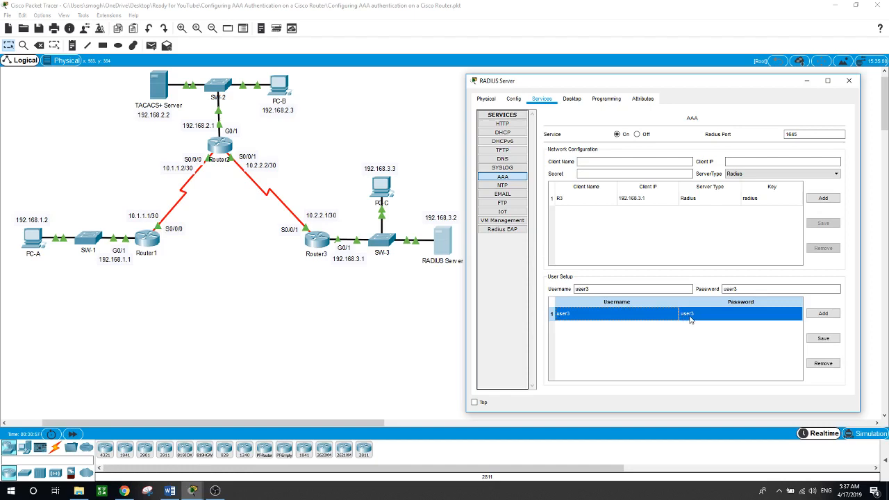
click(324, 241)
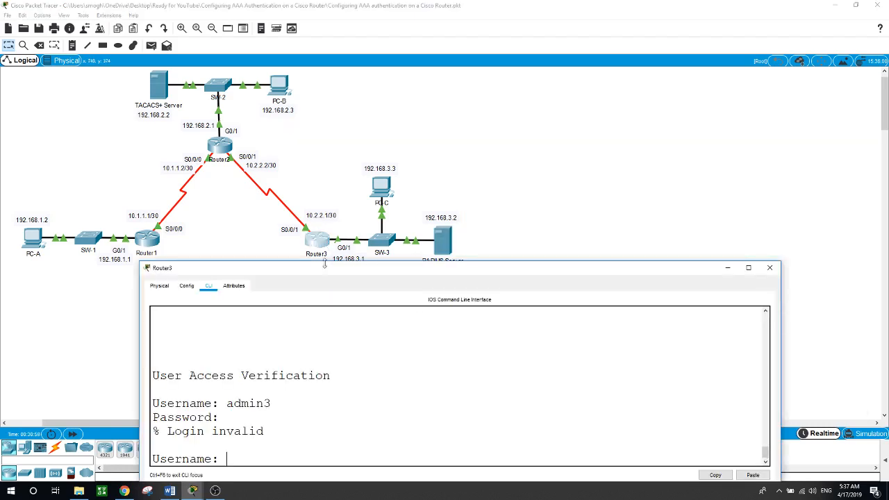
Try repeated Router3 console logins as user3, each rejected as Login invalid.
text(user3)
key(Return)
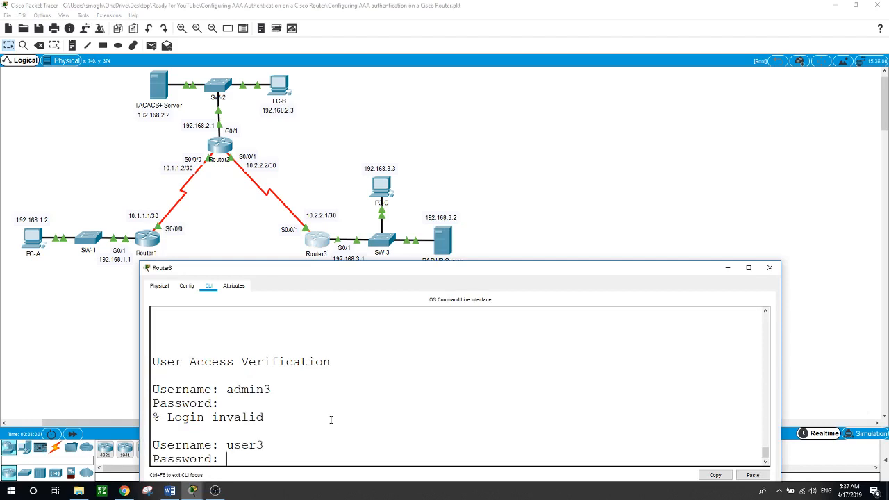
key(Return)
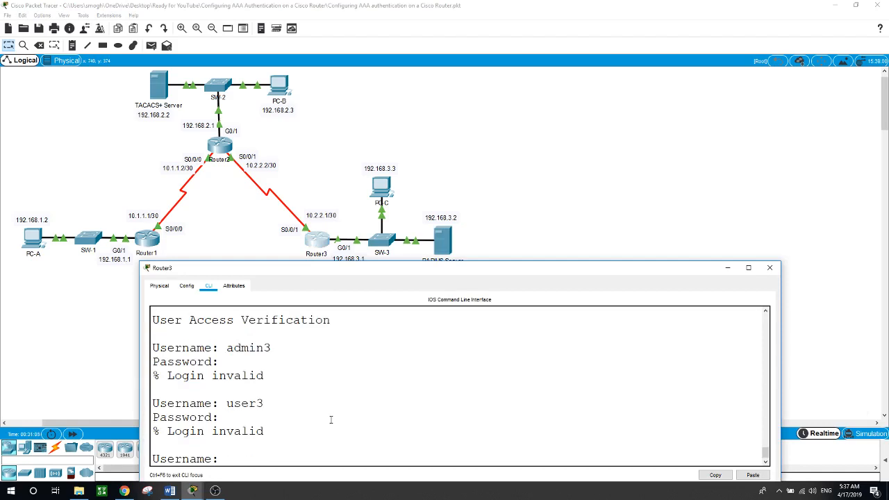
text(user3)
key(Return)
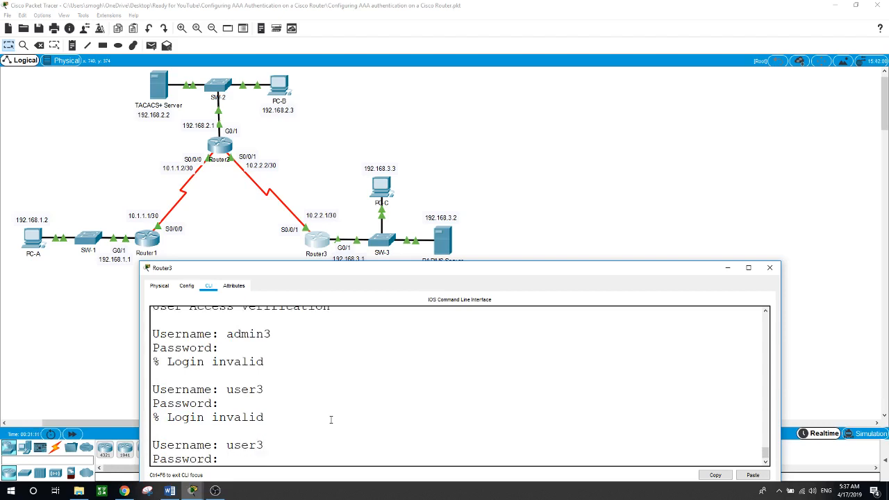
key(Return)
key(Return)
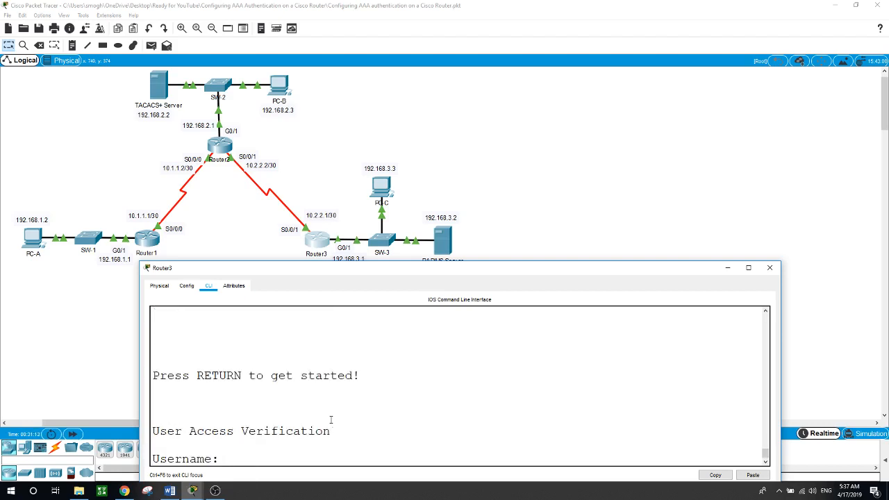
text(user3)
key(Return)
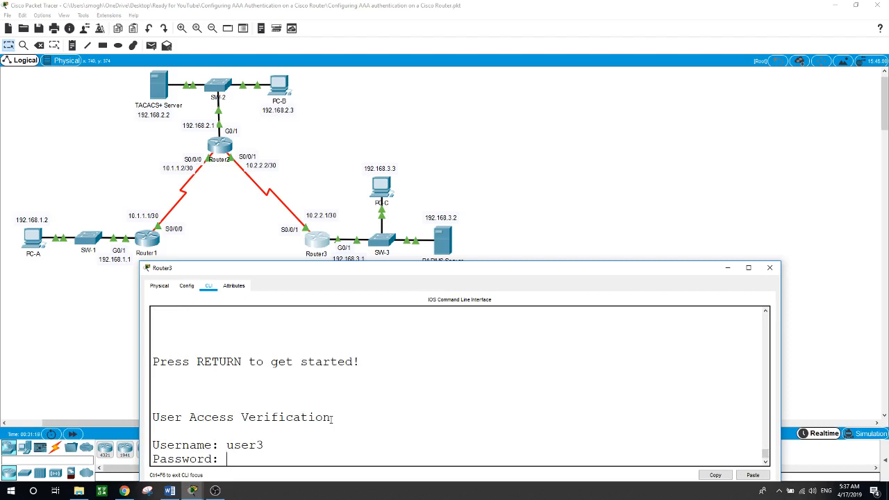
key(Return)
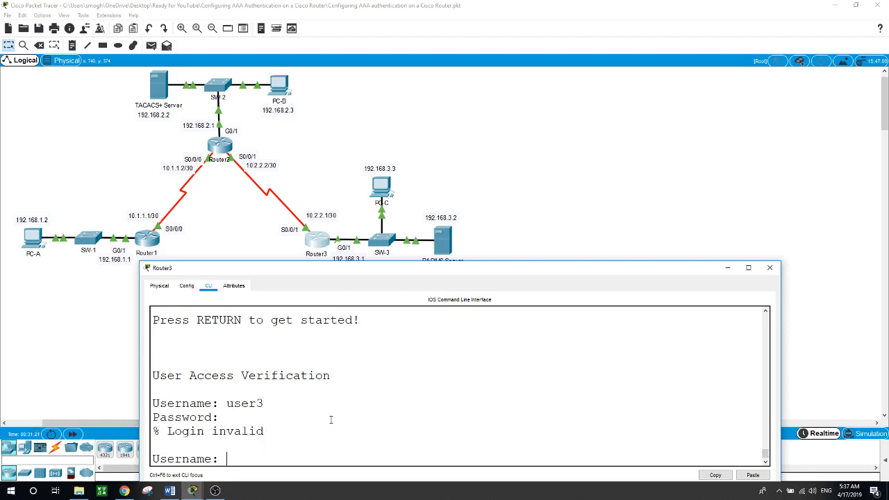
Try a login as admin3, rejected, then enter user3 again up to the password prompt.
text(admin3)
key(Return)
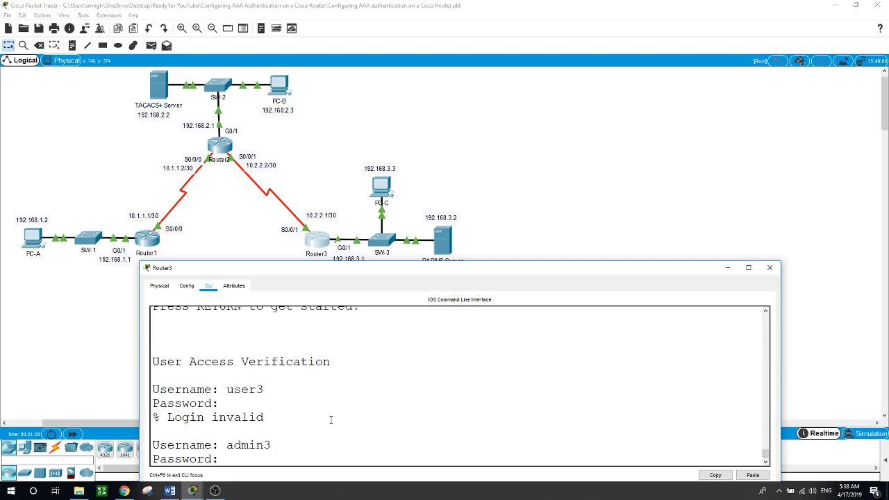
key(Return)
text(user)
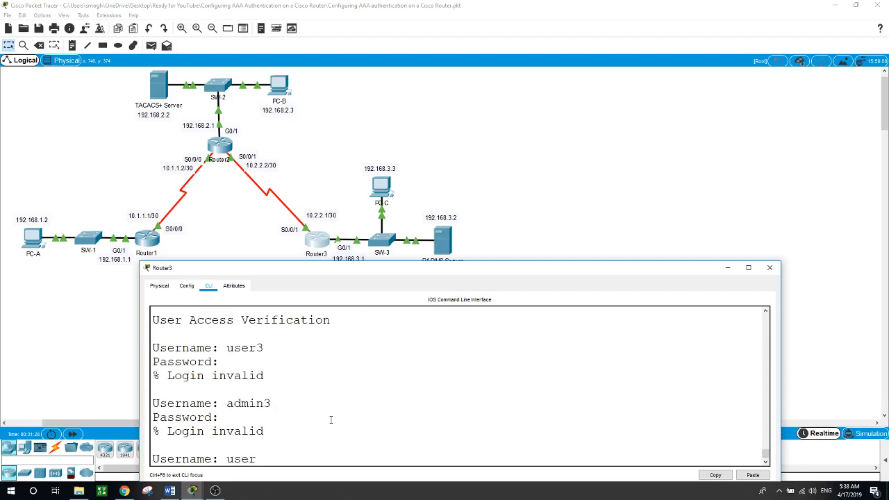
text(3)
key(Return)
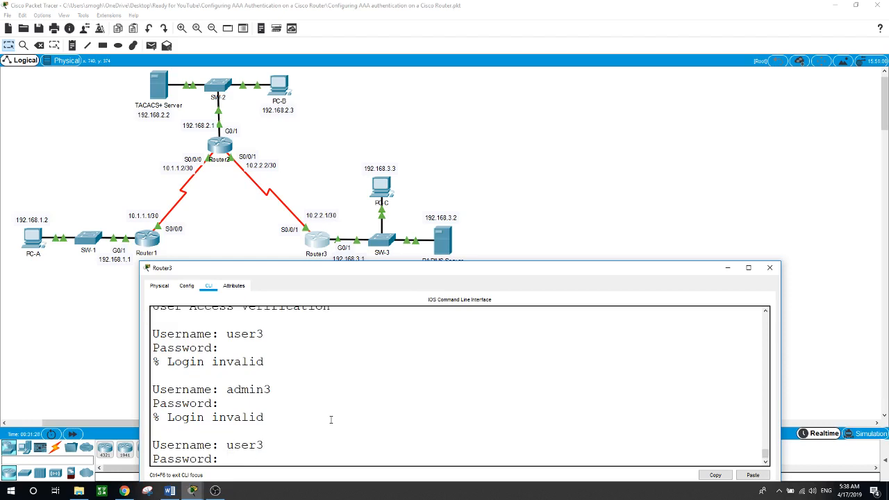
click(443, 253)
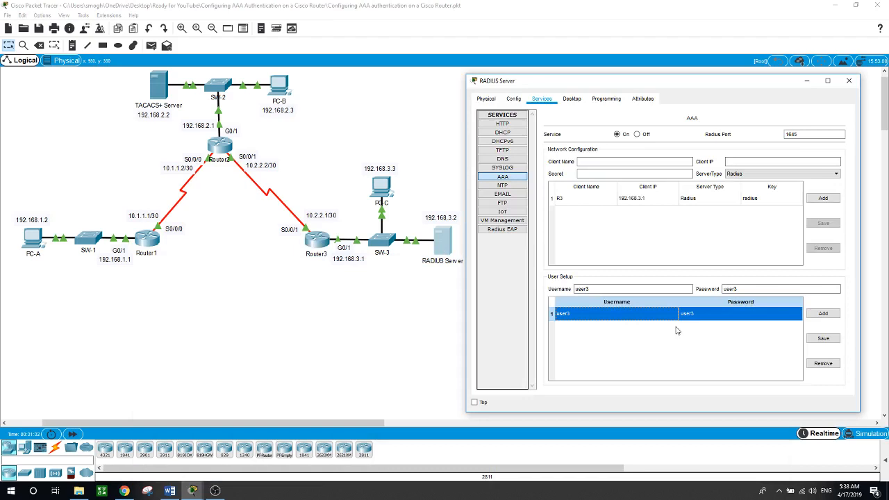
click(317, 241)
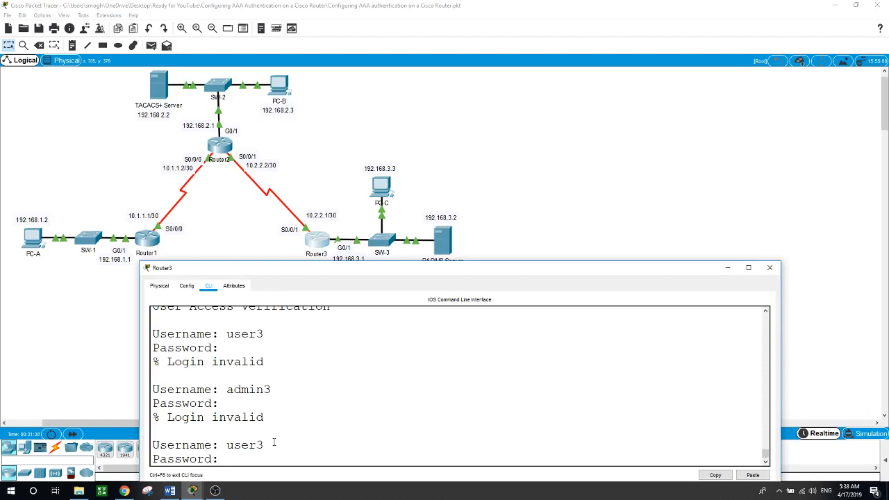
Finish the pending login, then try admin3 and user3 at Router3's console, both rejected.
key(Return)
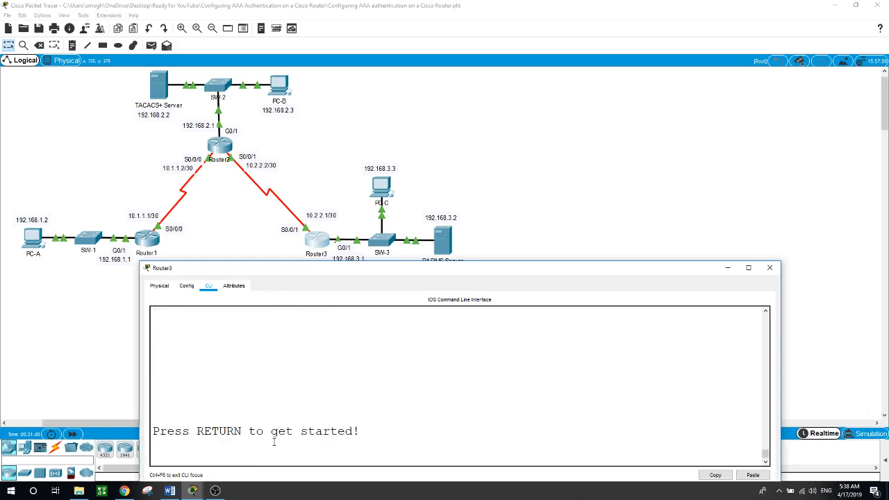
key(Return)
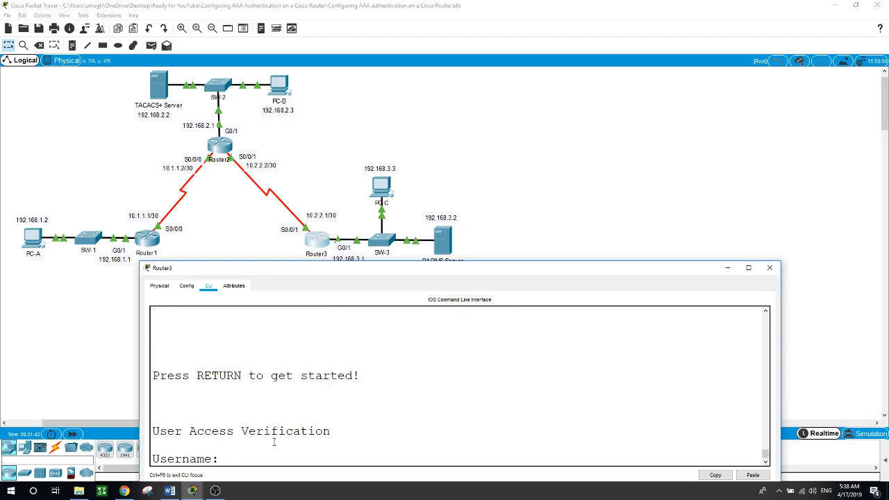
key(Return)
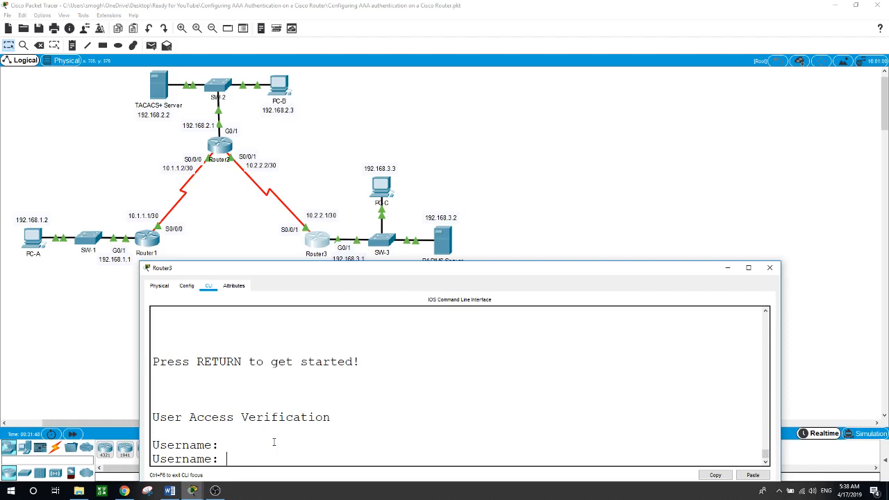
text(admin3)
key(Return)
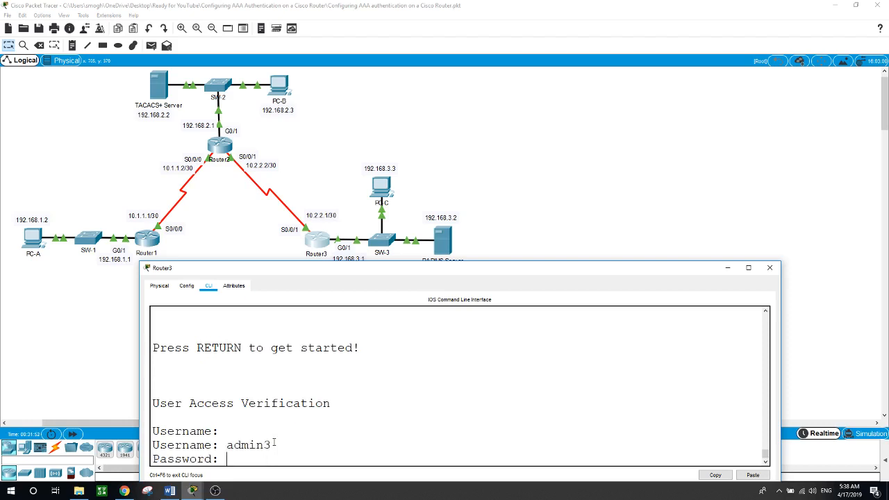
key(Return)
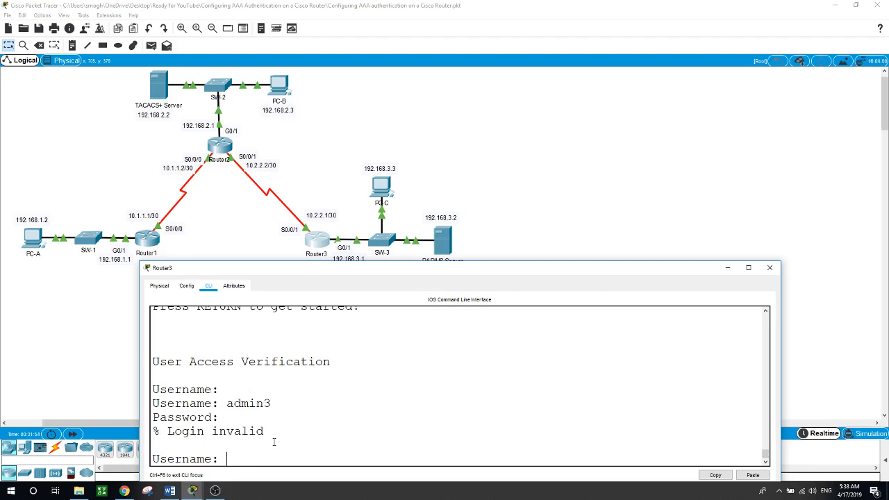
text(user3)
key(Return)
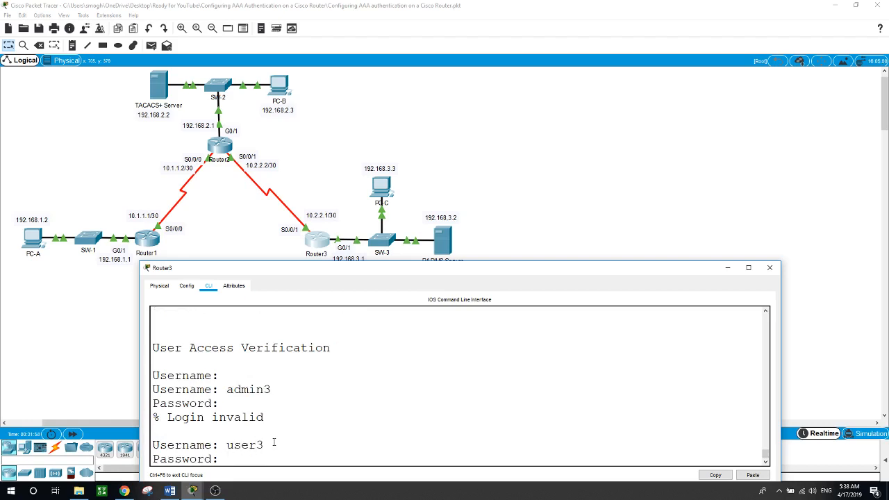
key(Return)
key(Return)
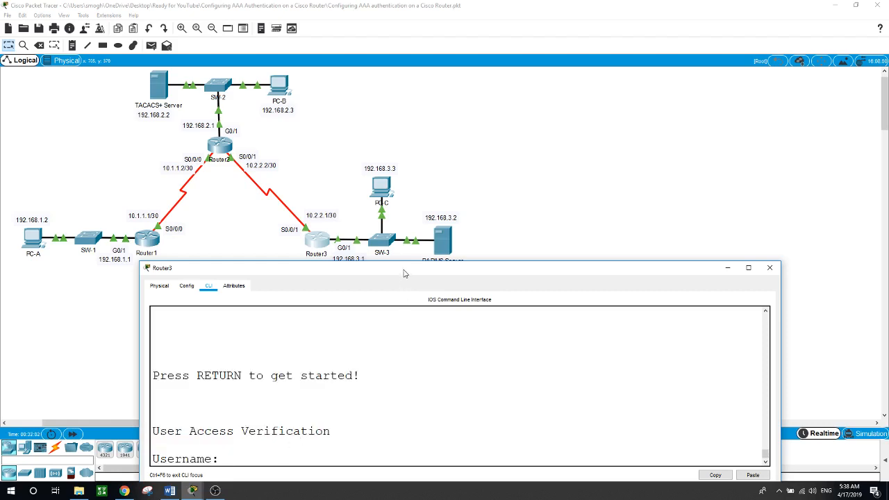
Retry logins as user3, admin3 and user3, all rejected, then open the RADIUS Server's AAA settings.
drag(405, 270, 401, 275)
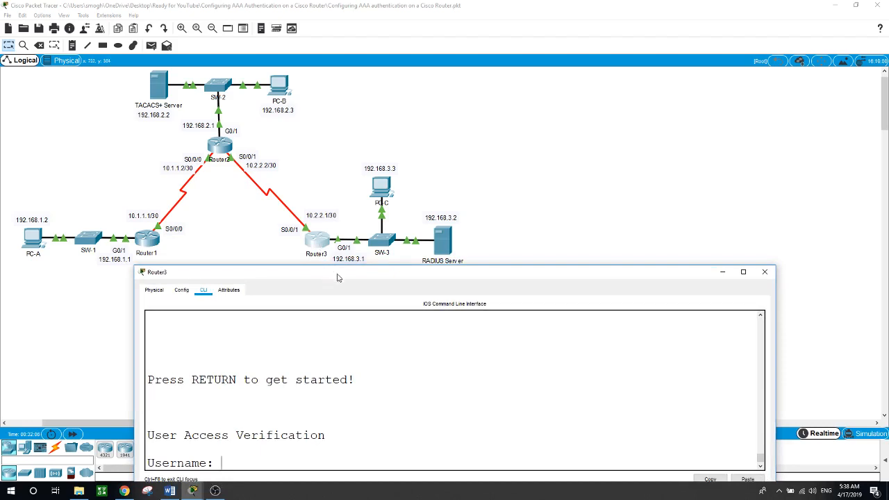
drag(337, 275, 338, 265)
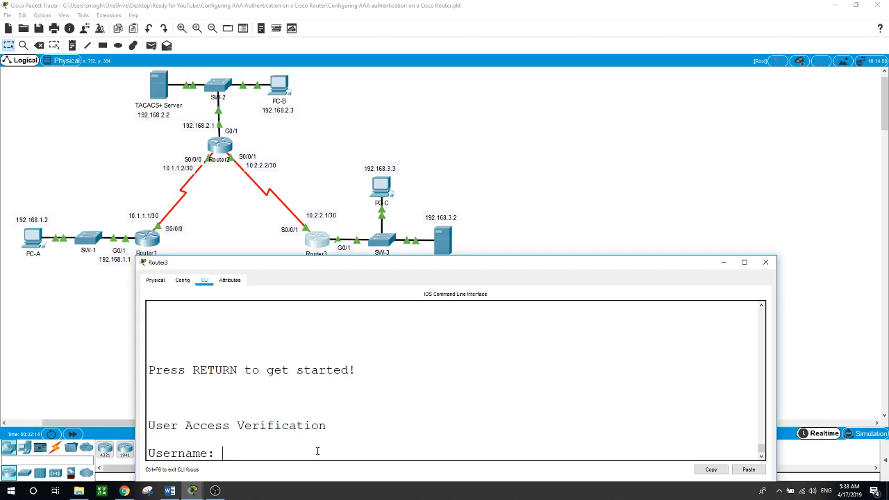
text(user3)
key(Return)
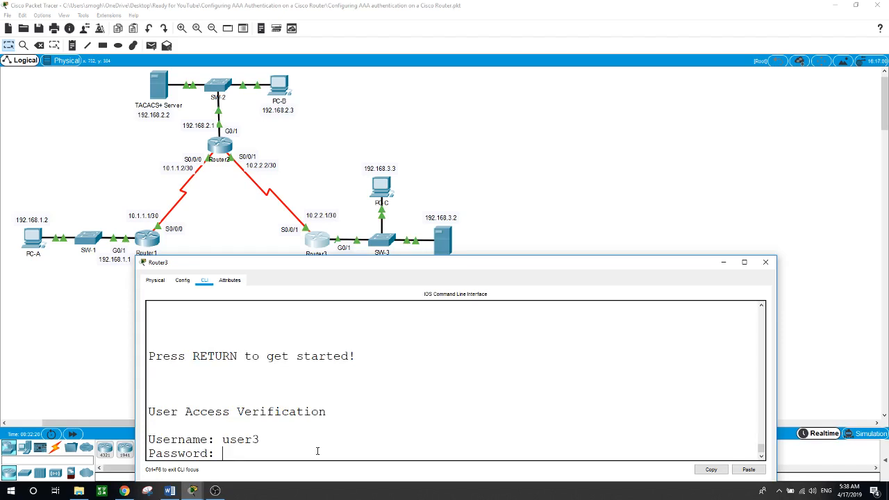
key(Return)
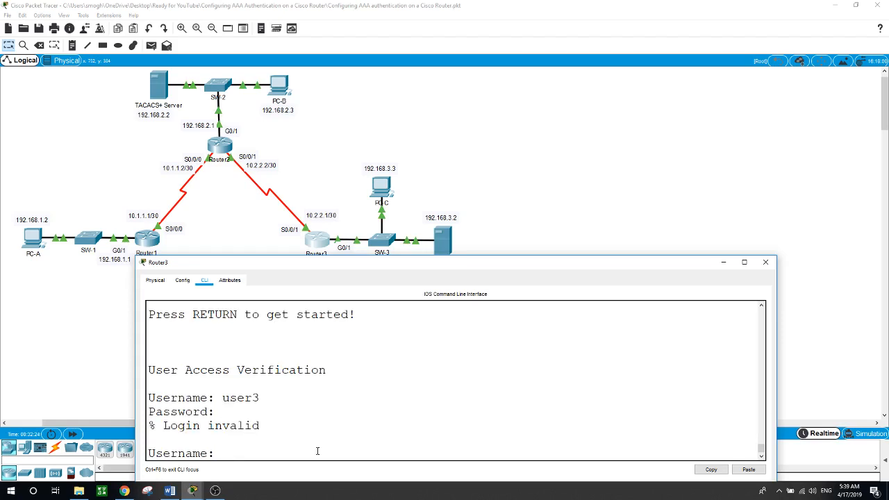
text(admin3)
key(Return)
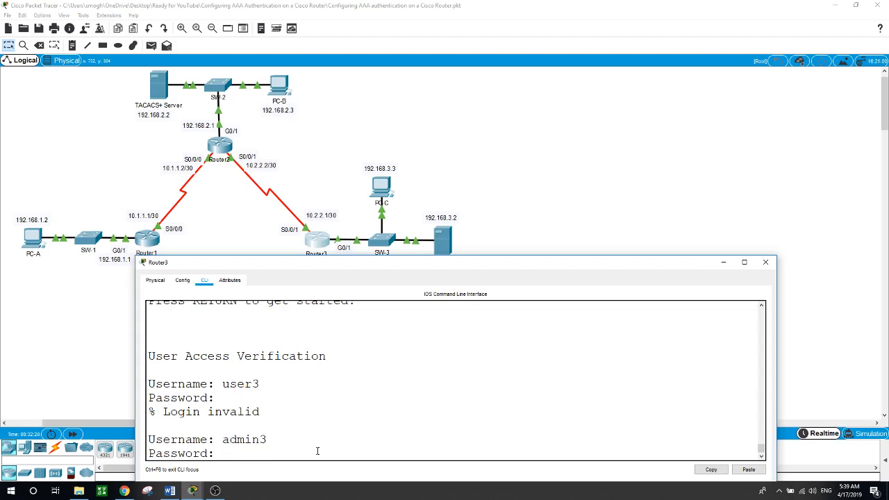
key(Return)
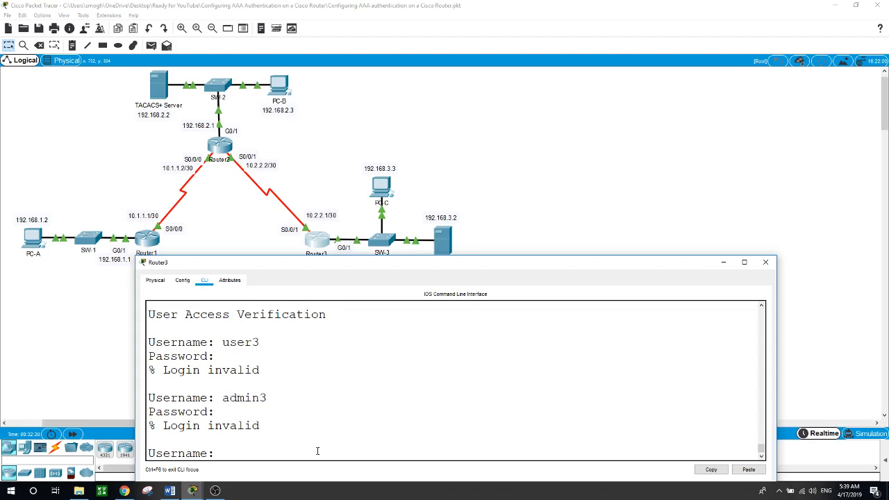
text(user3)
key(Return)
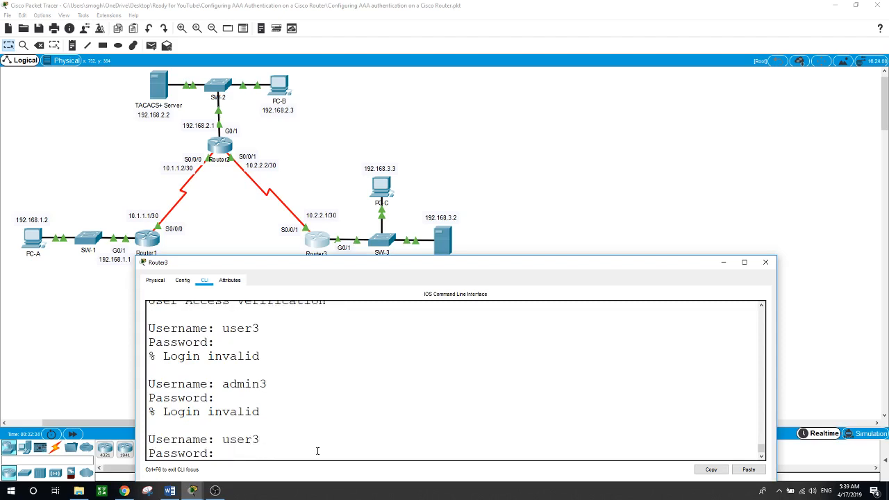
key(Return)
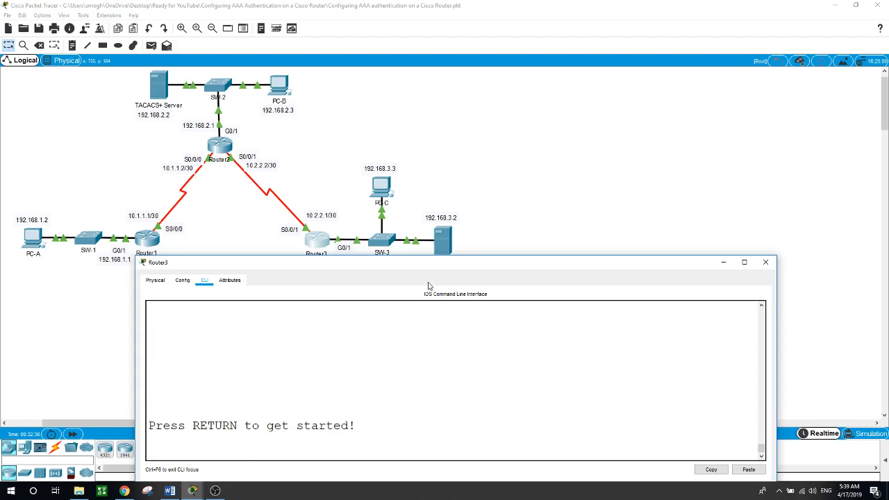
click(442, 243)
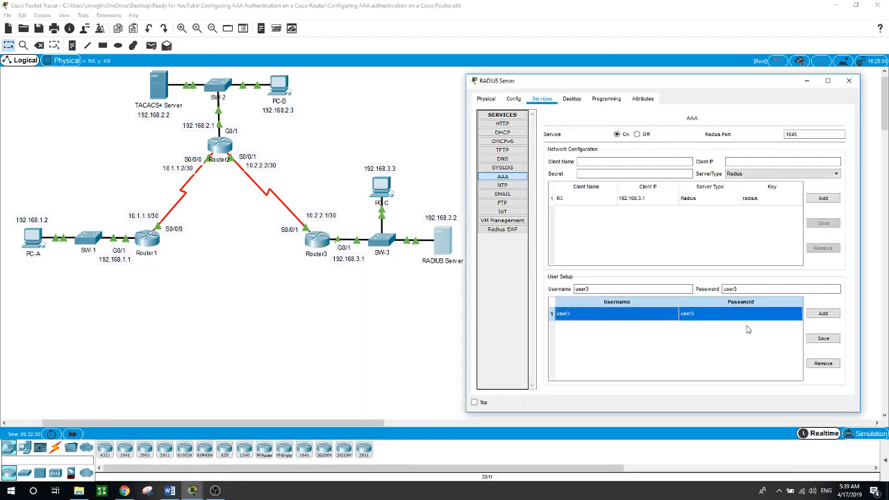
Remove user3 from the RADIUS server, re-add user3 with its password, and close the server window.
click(823, 363)
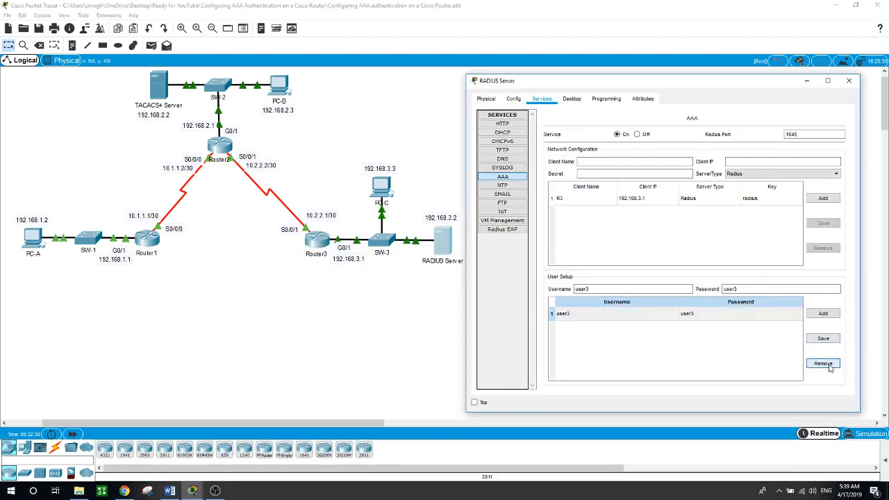
click(620, 289)
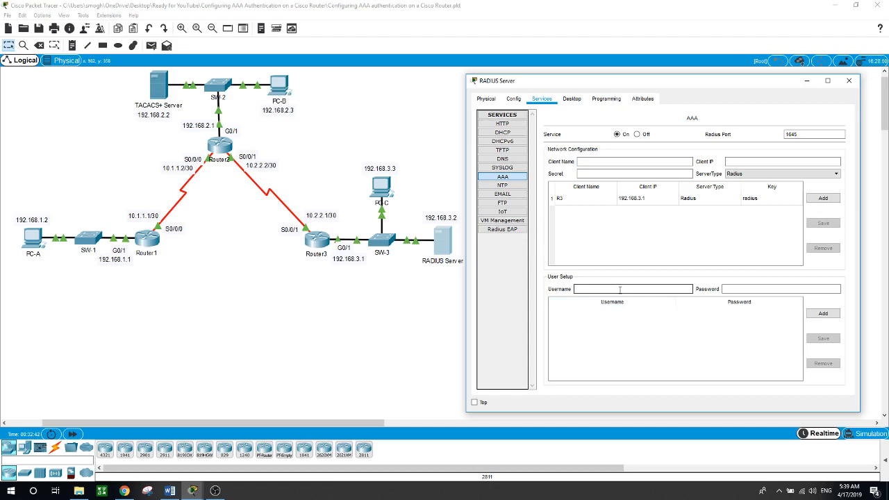
text(user3)
click(753, 289)
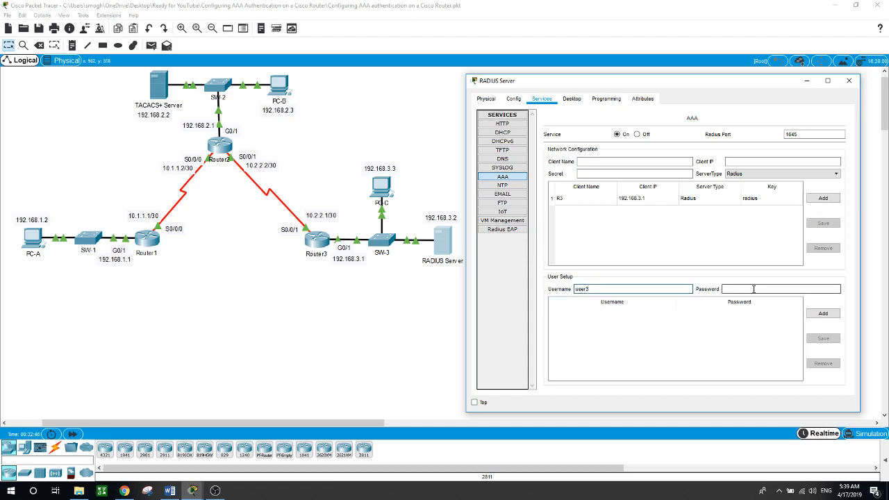
text(user)
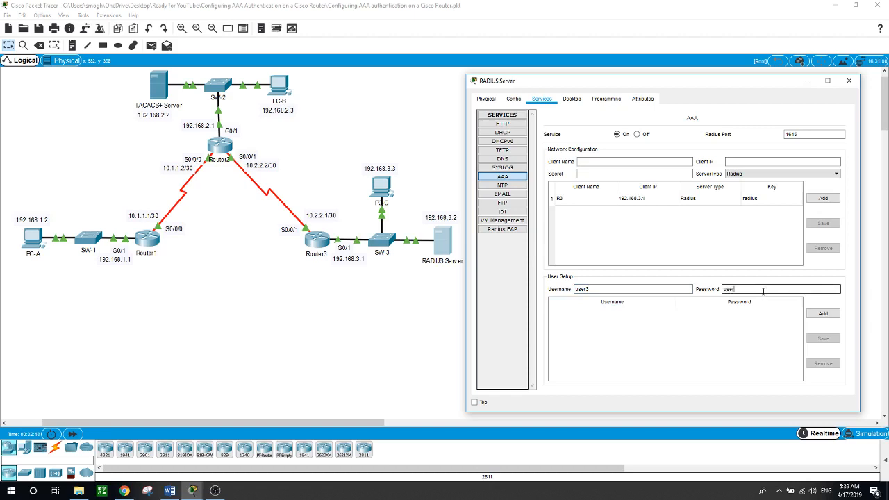
text(3)
click(823, 314)
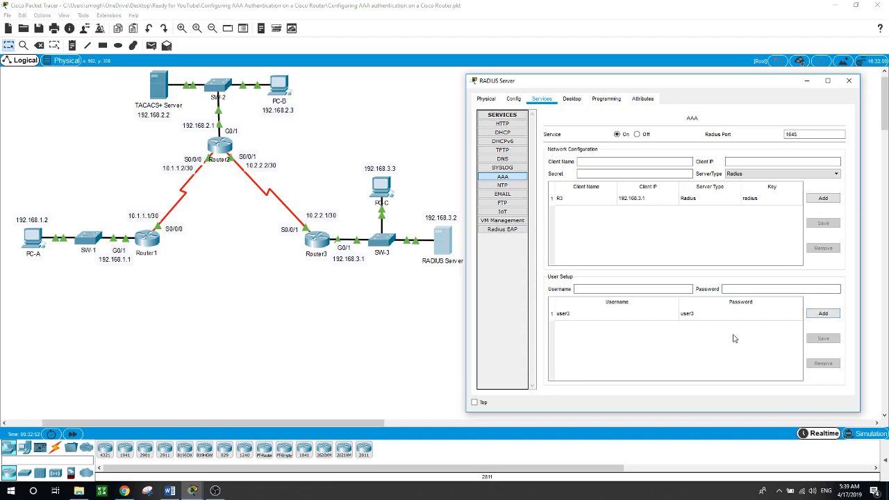
click(357, 322)
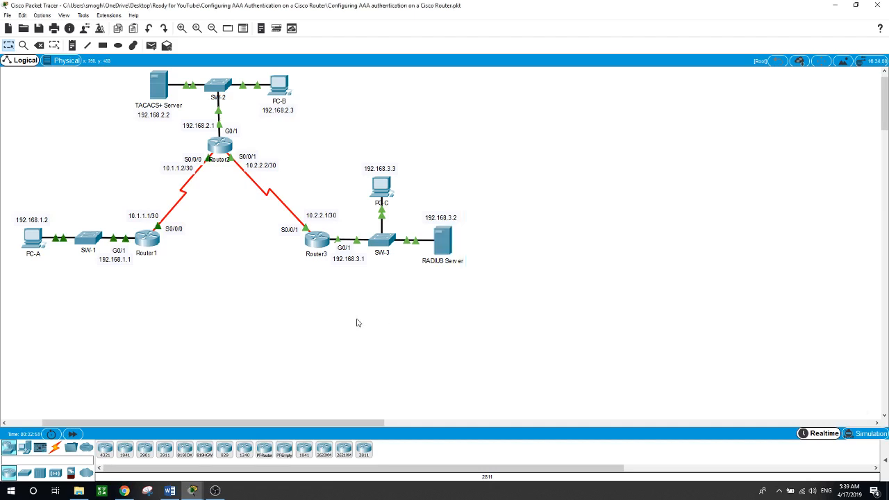
Retry Router3 console logins as 'exit' and user3, both rejected, then reopen the RADIUS Server's AAA settings.
click(316, 242)
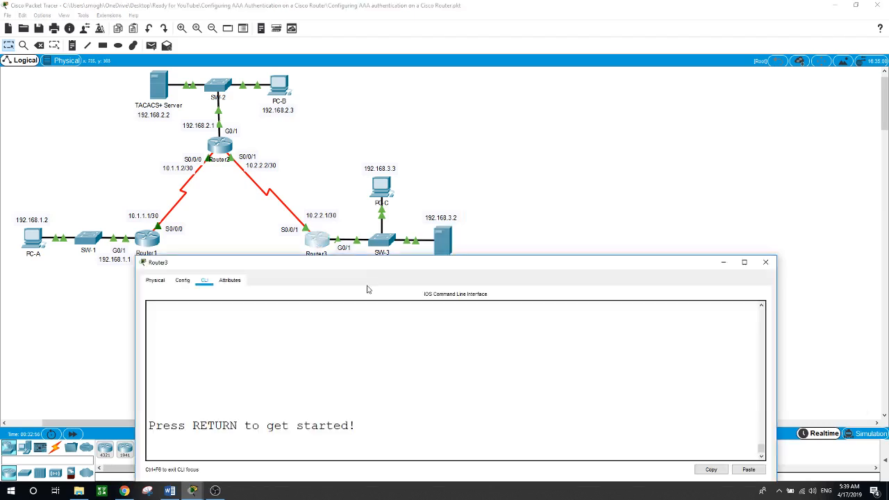
drag(375, 270, 372, 276)
click(375, 448)
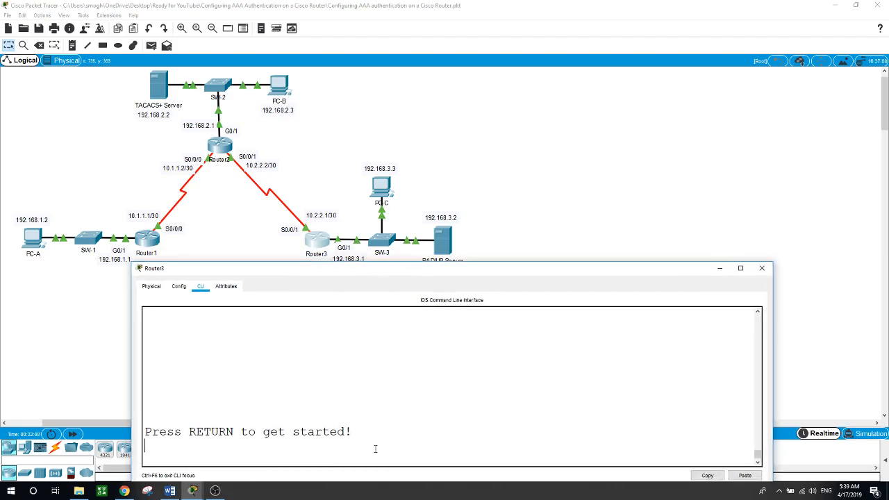
key(Return)
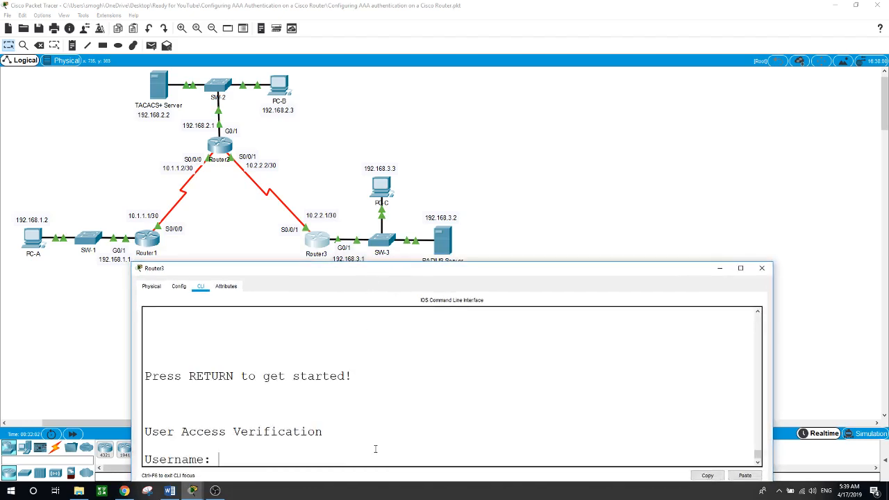
text(exit)
key(Return)
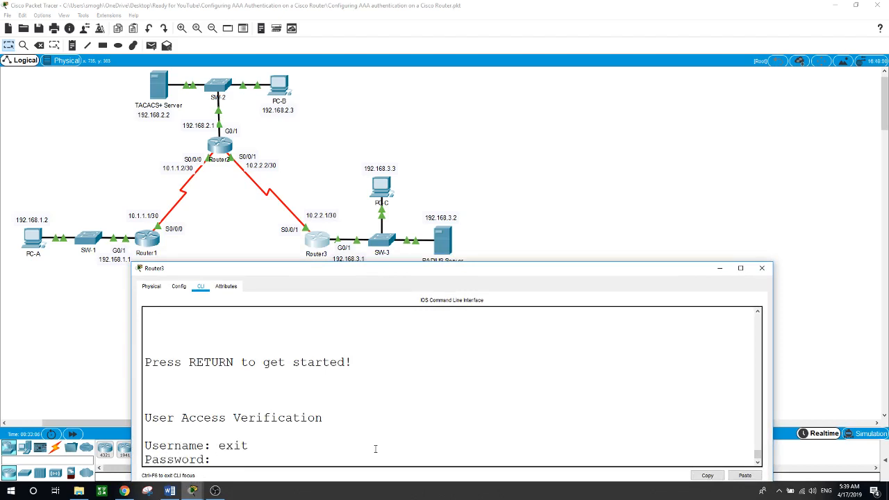
key(Return)
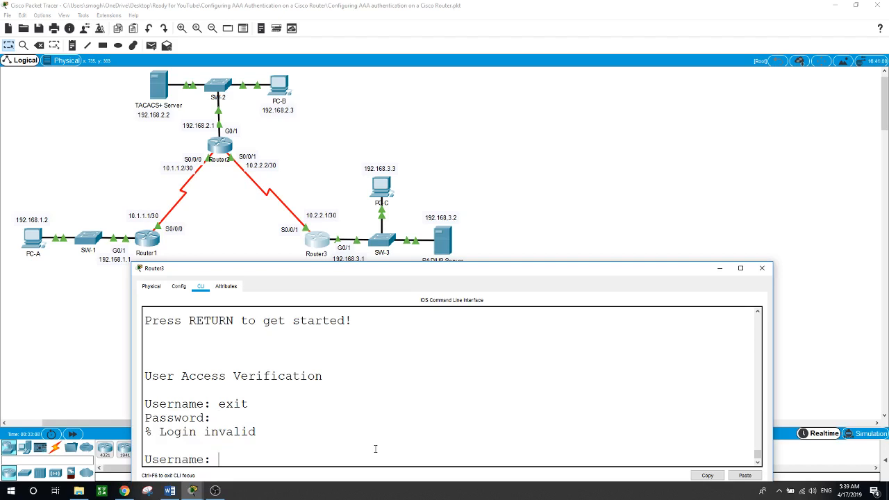
text(user3)
key(Return)
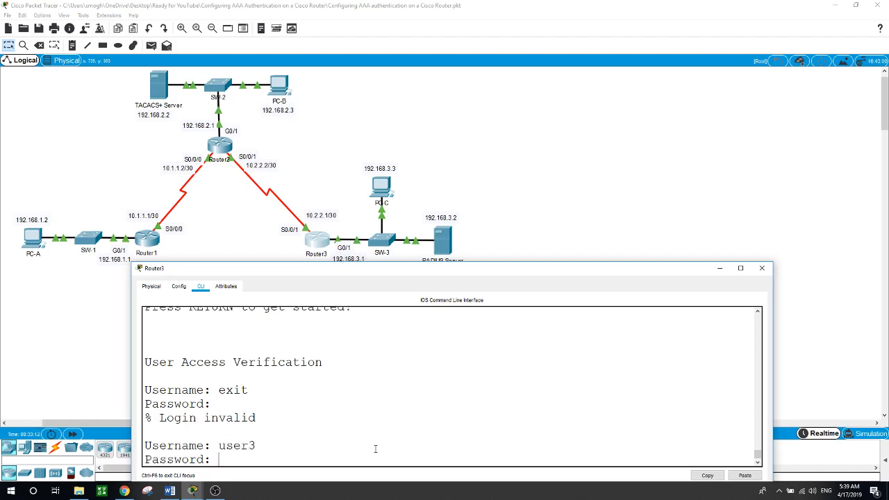
key(Return)
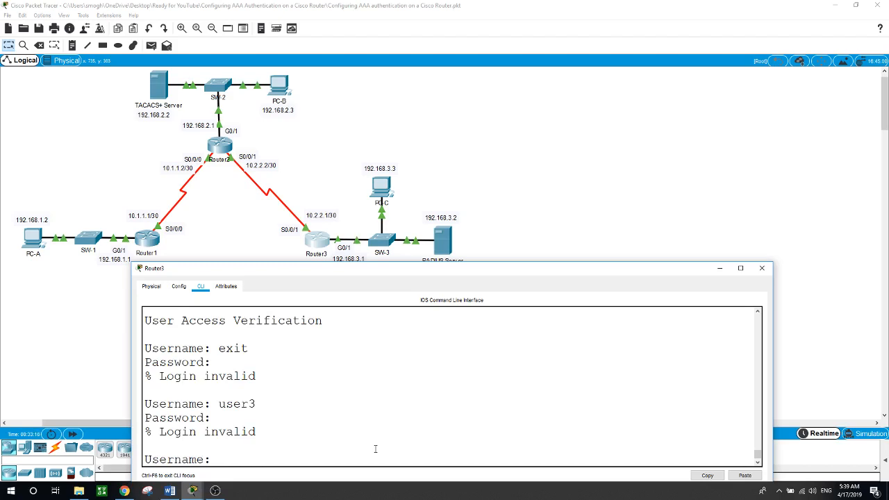
click(443, 241)
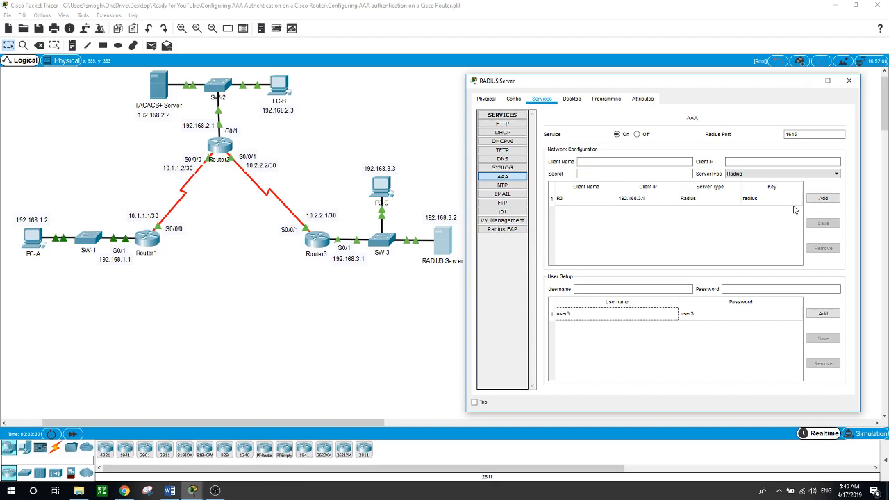
Delete the R3 client and re-add it as R3 at 192.168.3.1 with the shared secret.
click(756, 203)
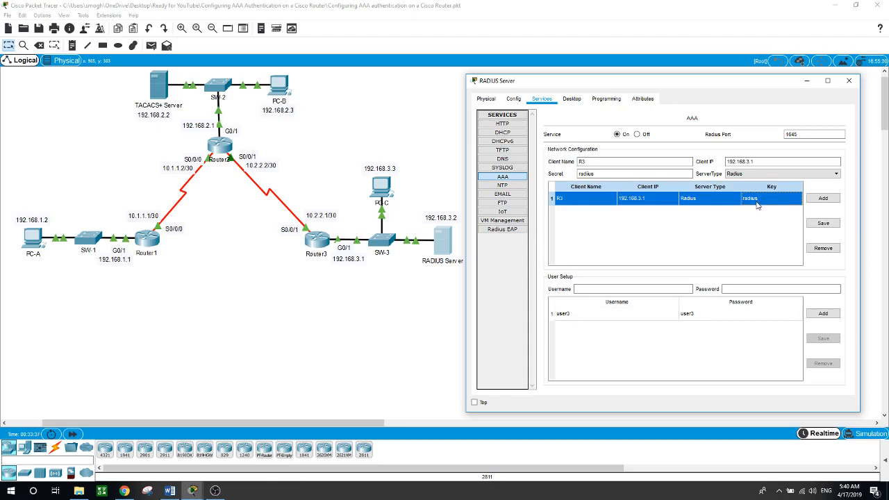
click(823, 248)
click(591, 164)
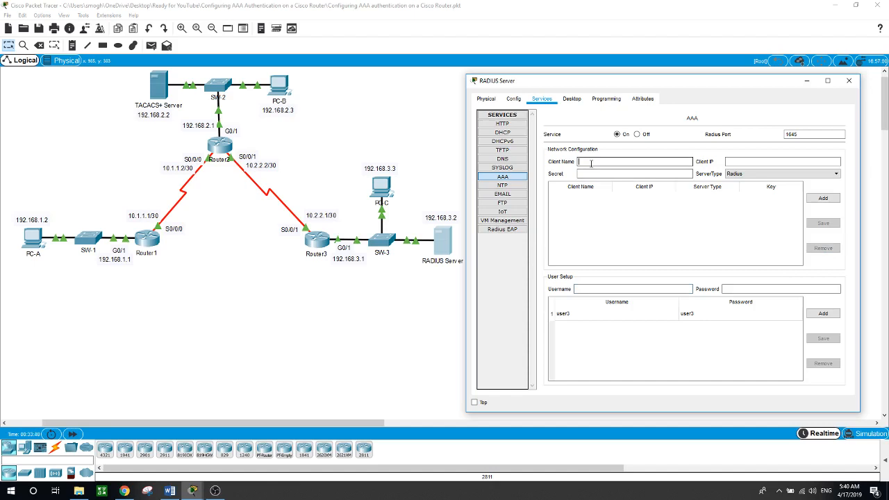
text(R3)
click(755, 163)
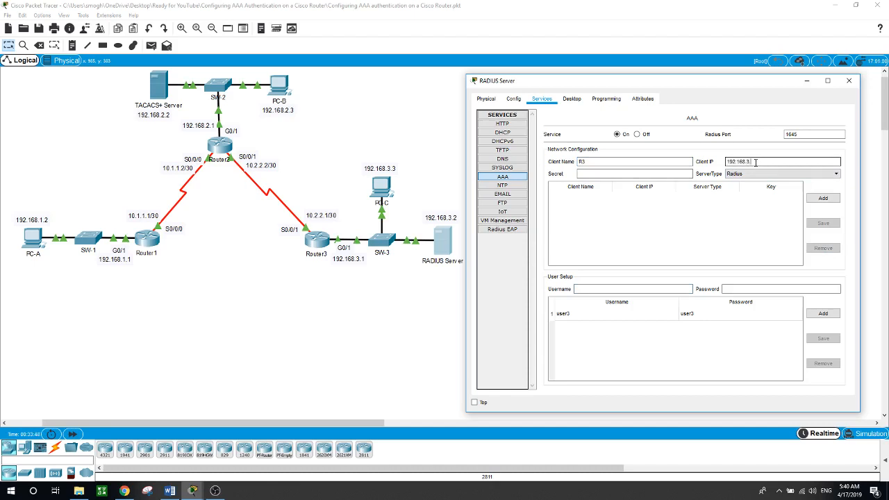
click(650, 173)
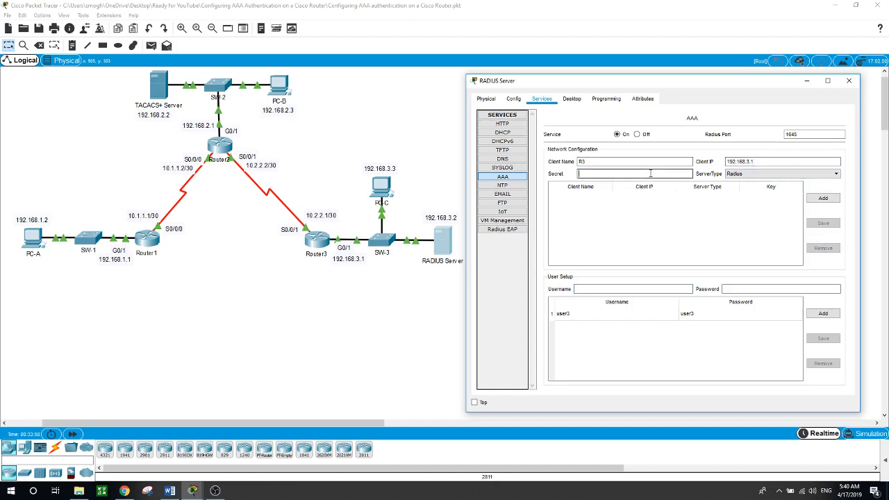
text(radius)
click(825, 200)
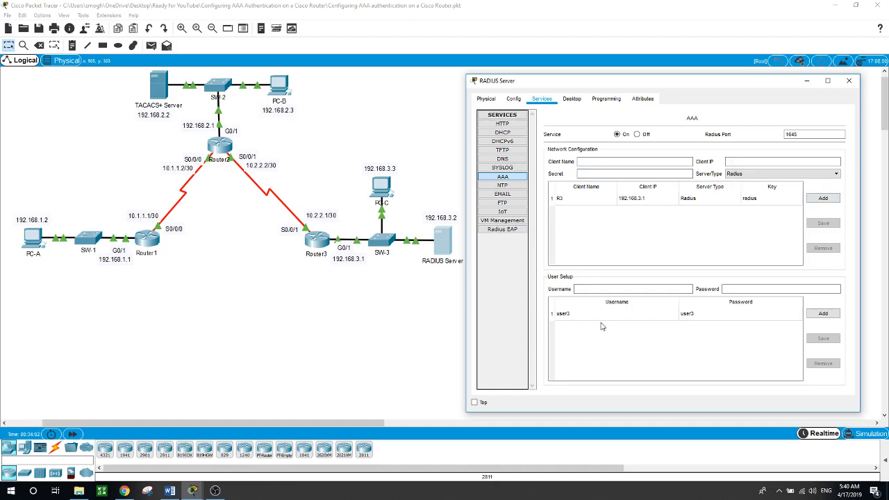
Try a user3 console login on Router3, rejected, then check the RADIUS server's AAA settings.
click(398, 331)
click(320, 240)
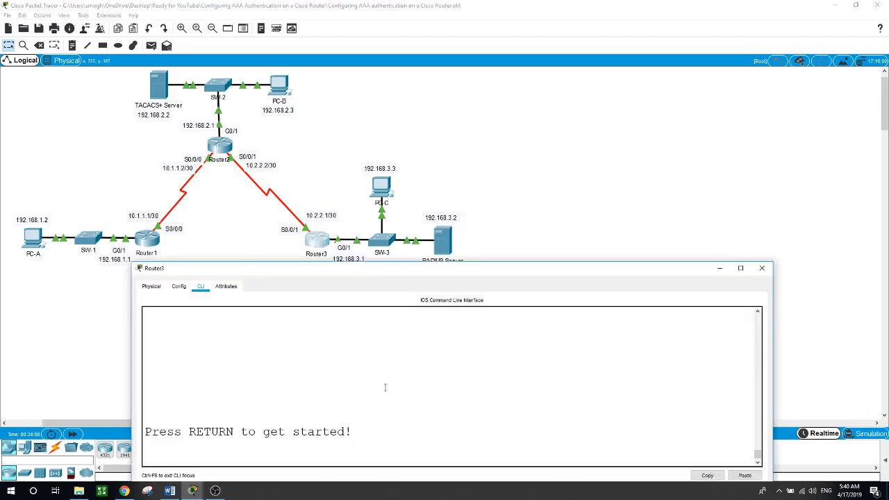
key(Return)
text(user)
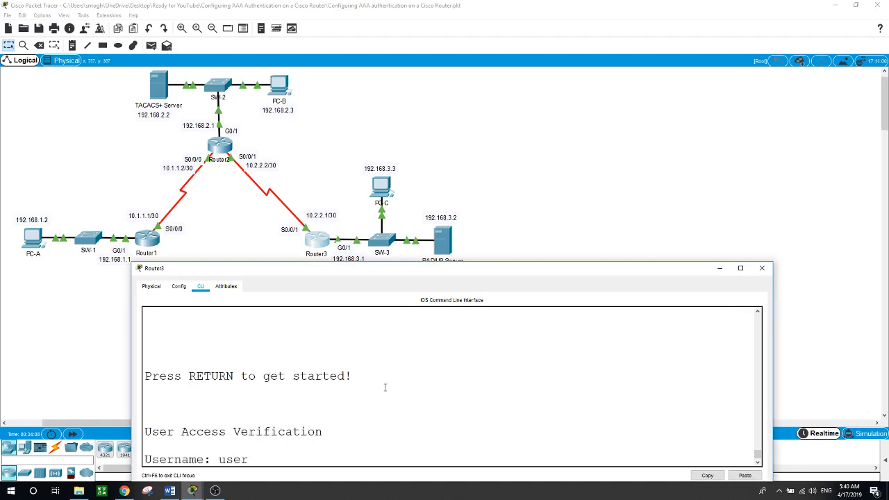
text(3)
key(Return)
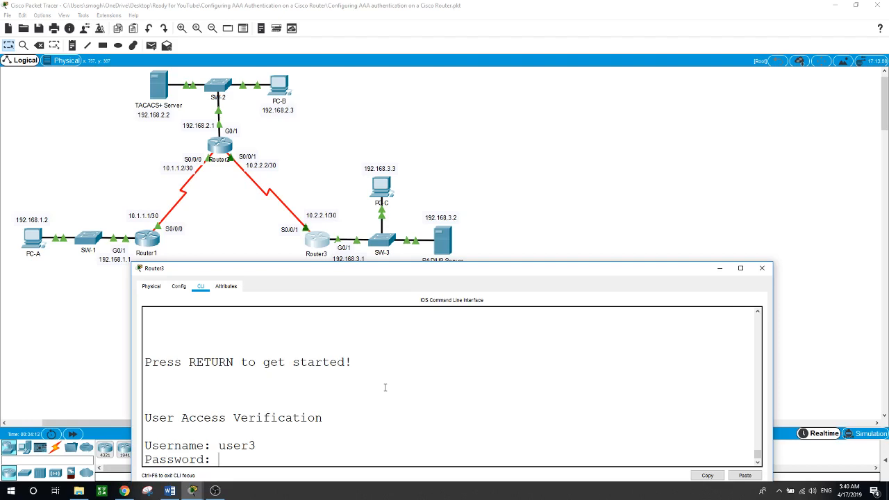
key(Return)
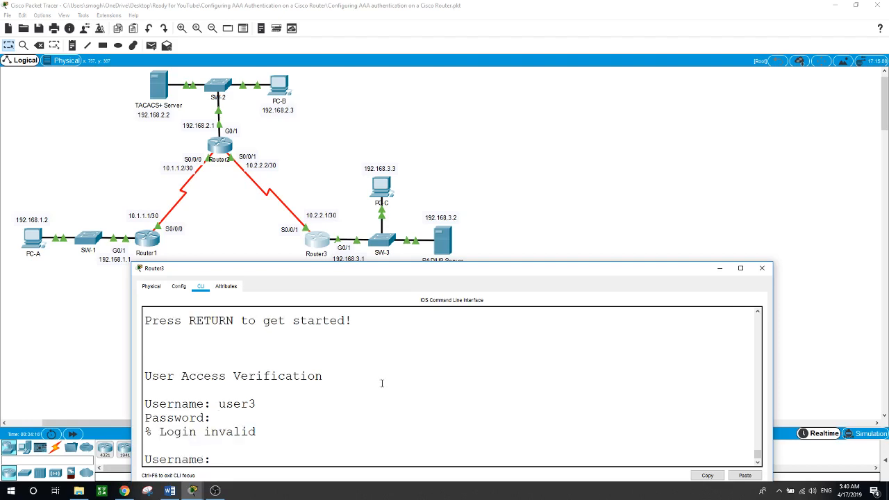
drag(412, 274, 410, 280)
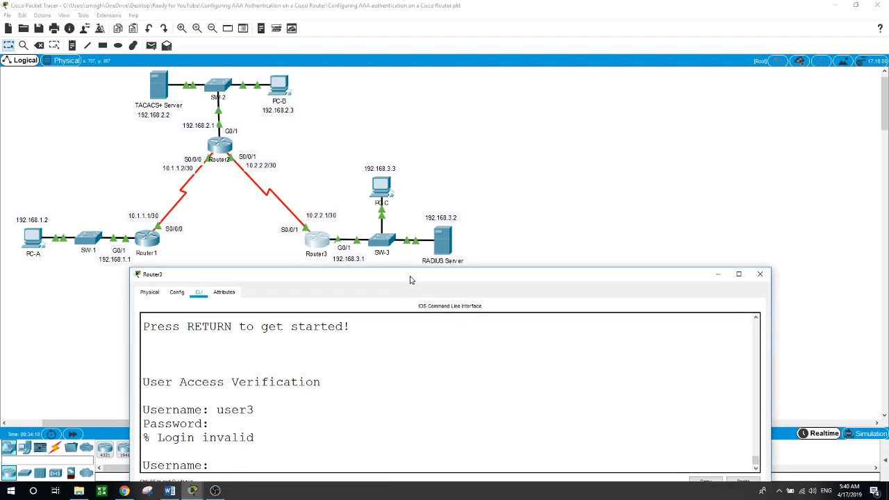
click(437, 257)
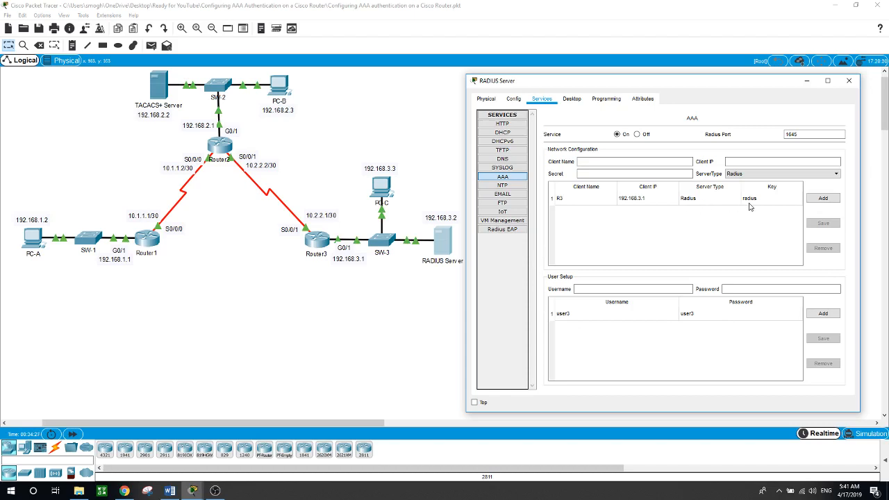
click(423, 284)
Try Router3 console logins as admin3 and user3, both rejected, then start another user3 login.
click(318, 239)
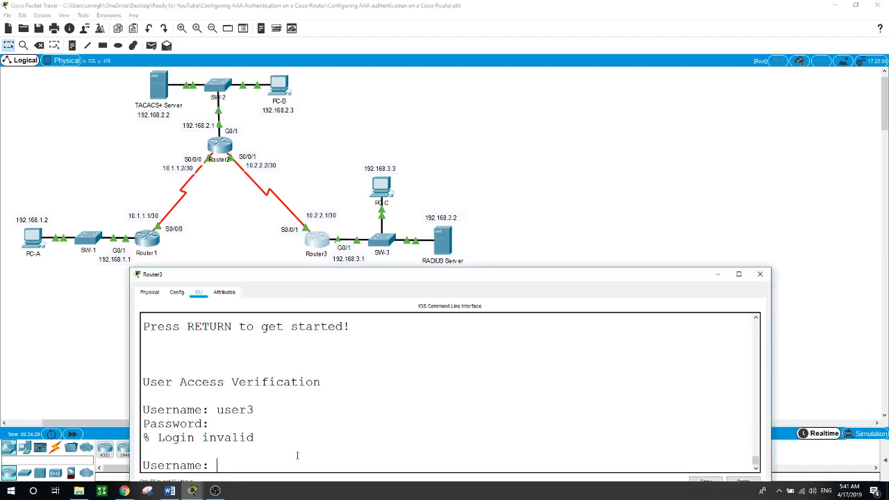
text(admin3)
key(Return)
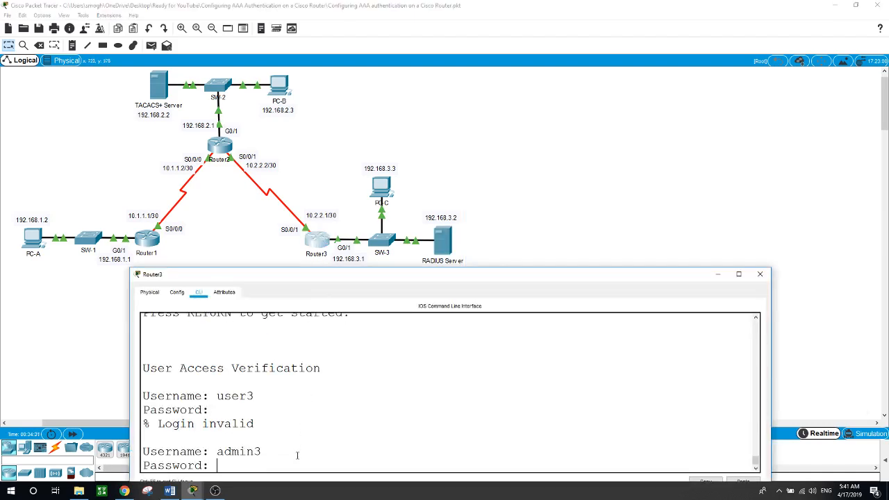
key(Return)
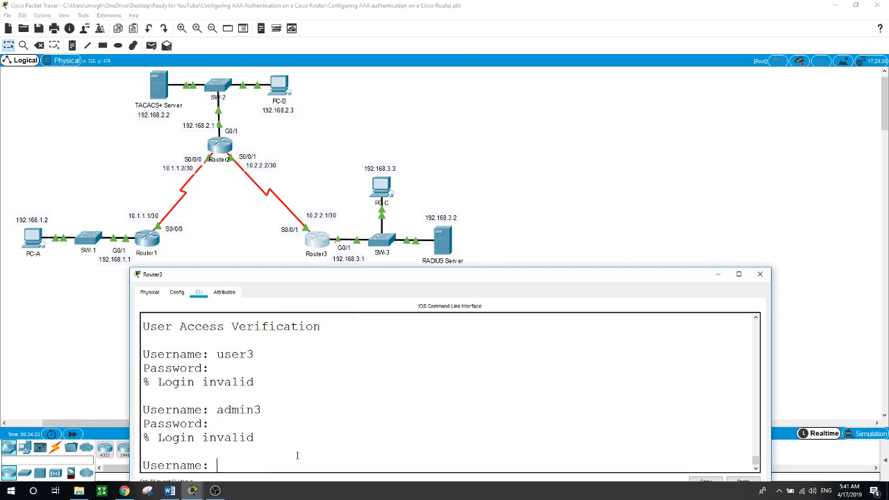
text(user3)
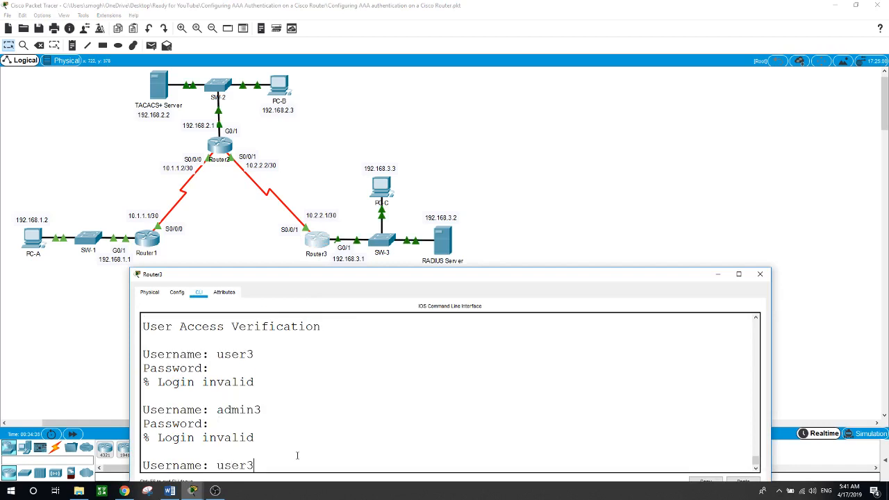
key(Return)
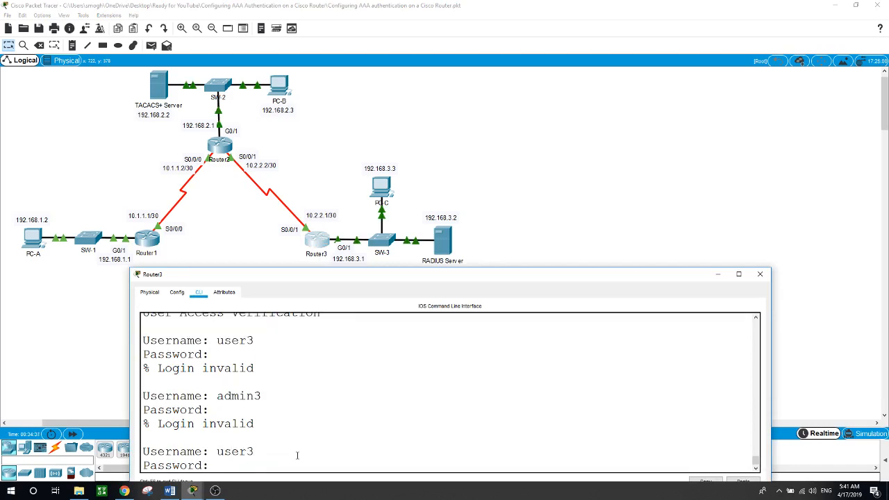
key(Return)
key(Return)
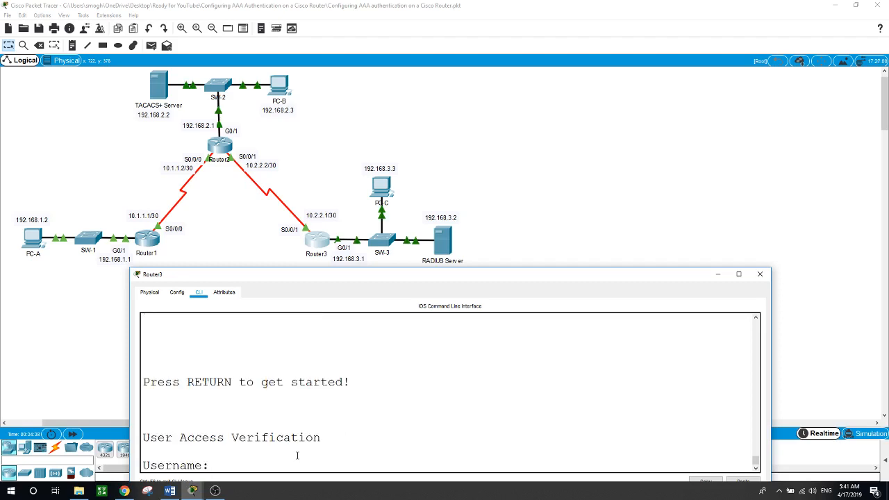
text(user3)
key(Return)
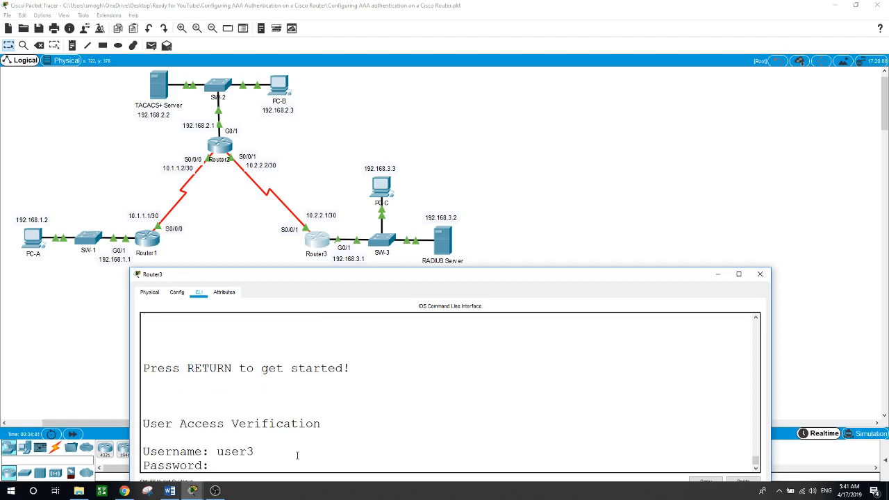
key(Return)
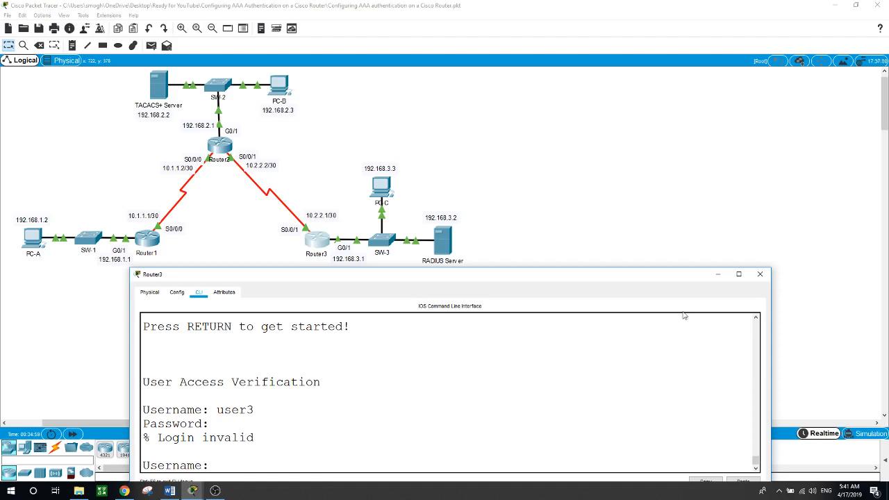
Reopen Router3's window, move it lower-left, and widen the terminal.
click(760, 273)
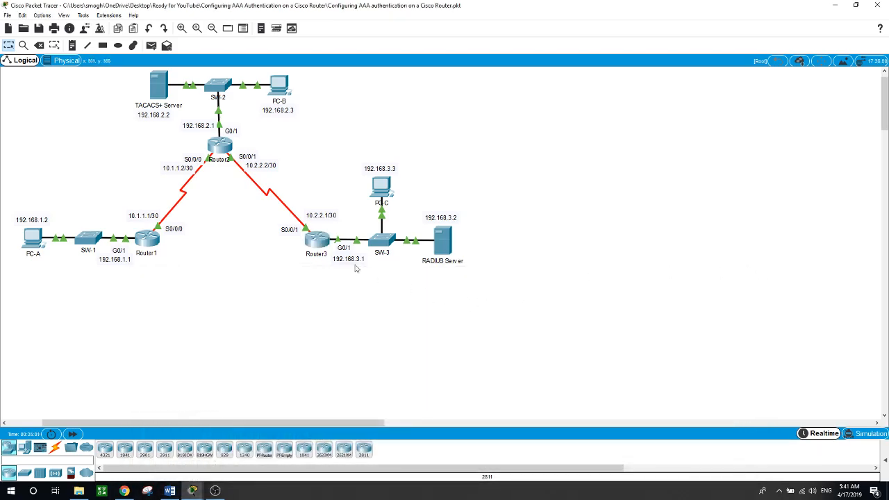
click(322, 243)
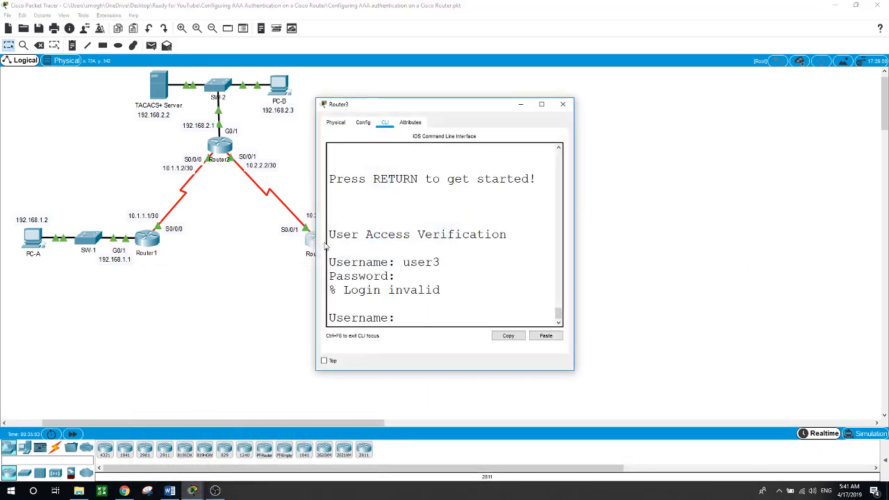
drag(496, 107, 446, 173)
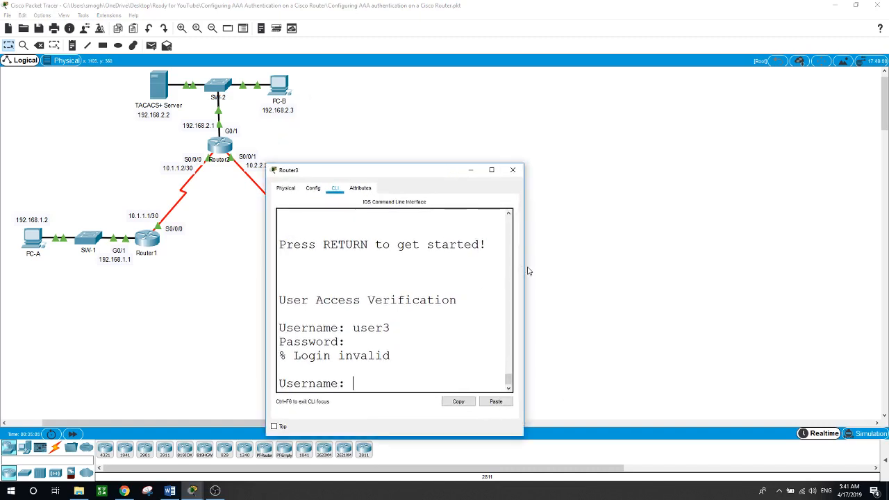
drag(524, 264, 833, 271)
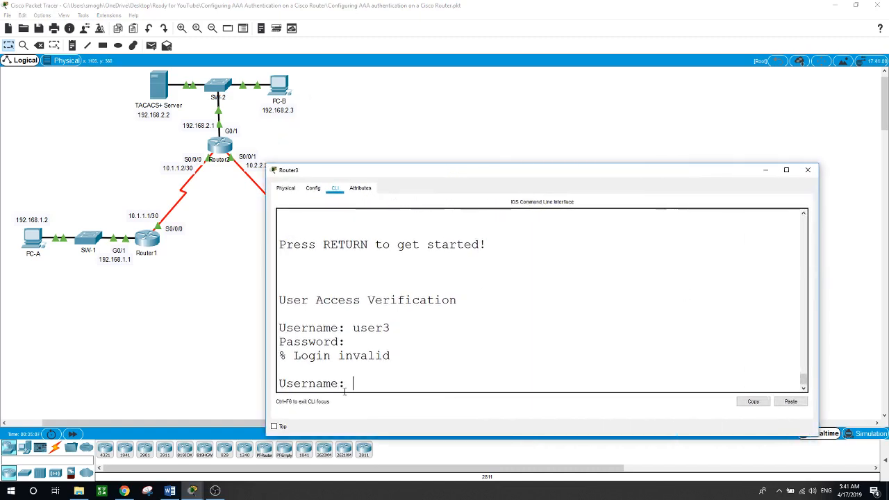
Try two more user3 console logins on Router3, both rejected as Login invalid.
text(user3)
key(Return)
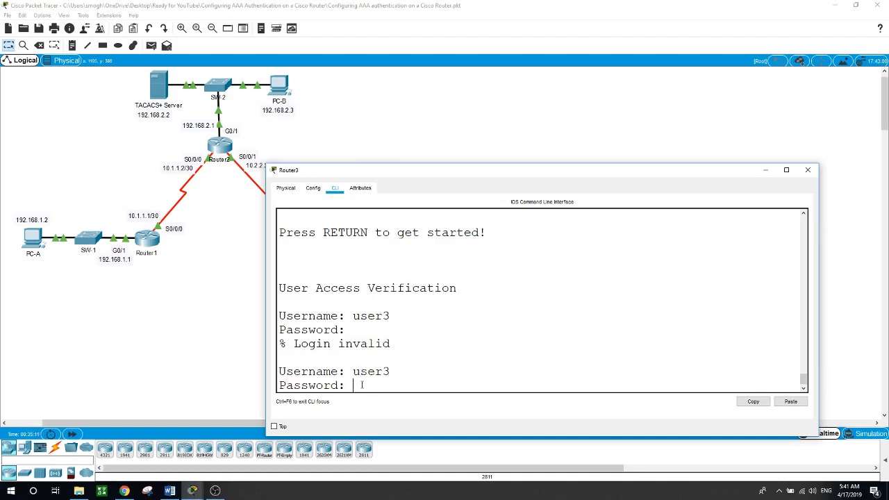
key(Return)
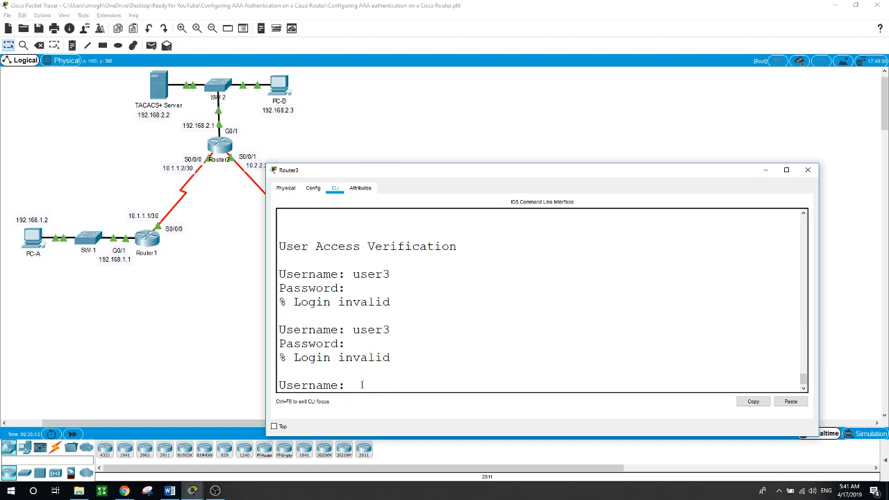
text(user3)
key(Return)
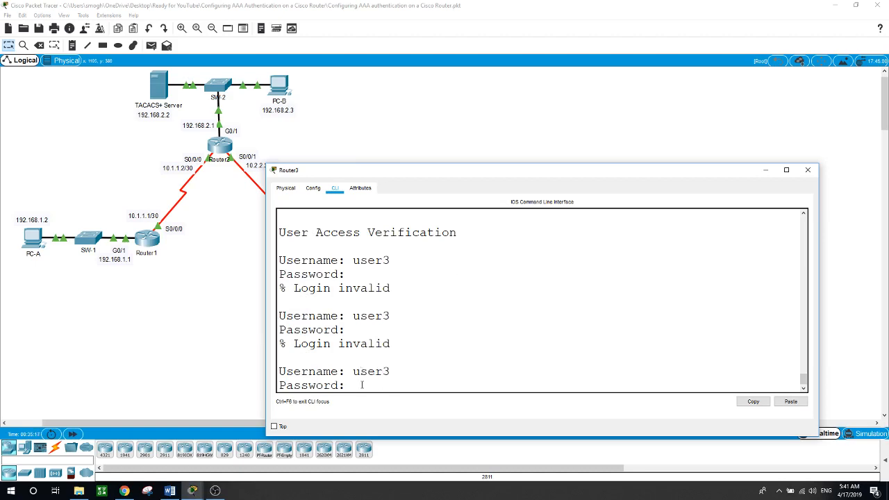
key(Return)
key(Return)
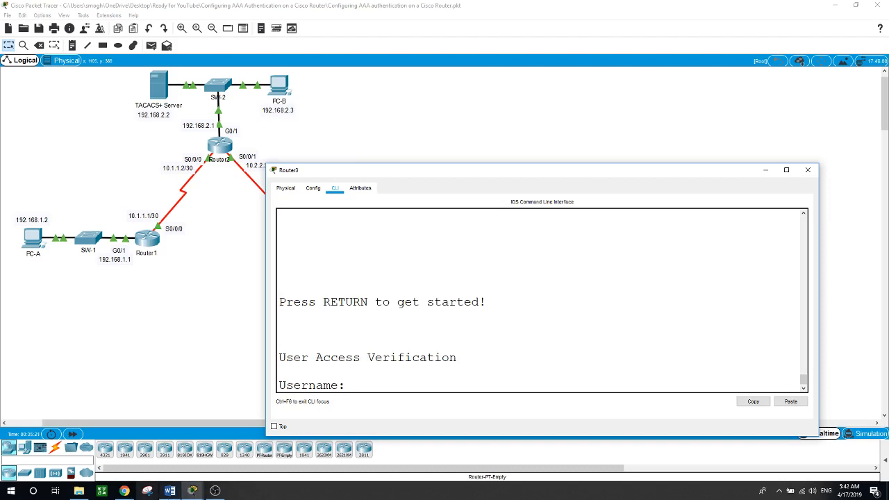
click(216, 490)
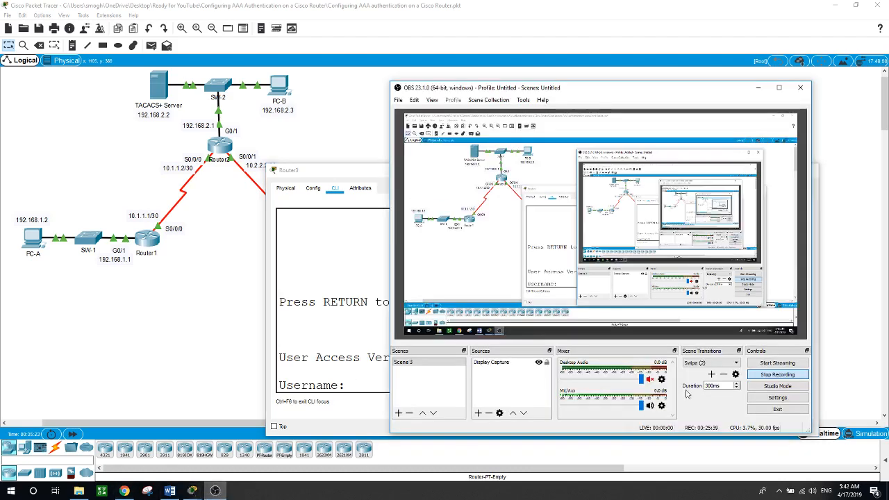